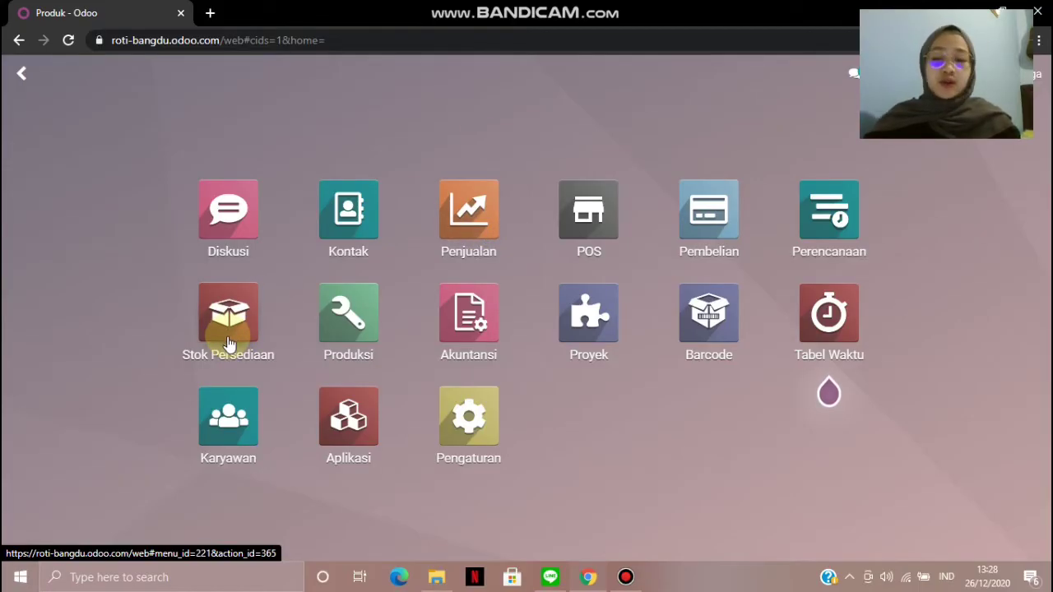
Open the warehouse (Gudang) list in Stok Persediaan
left_click(230, 344)
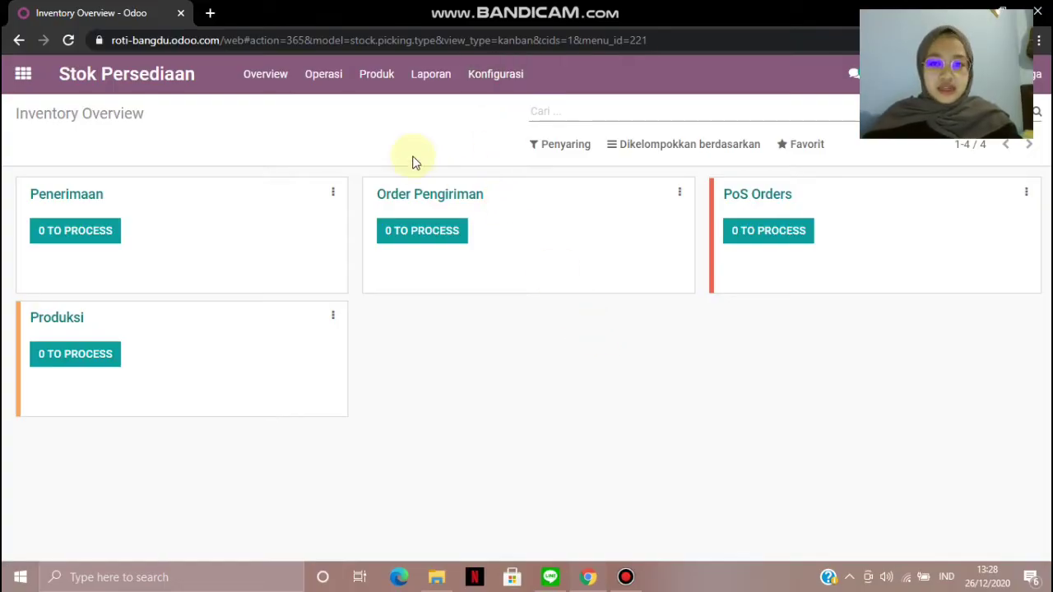
left_click(490, 95)
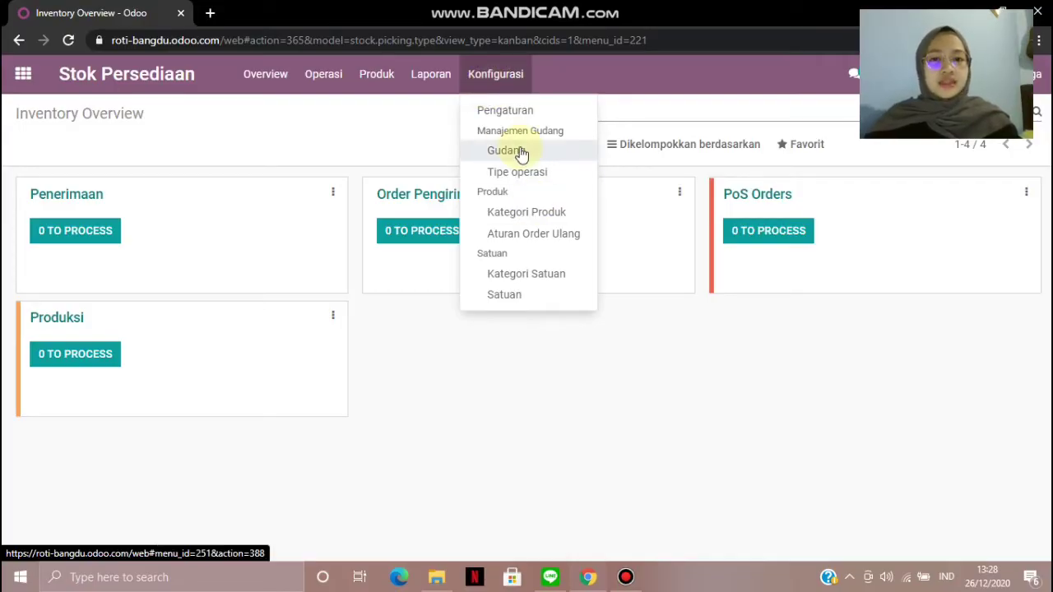
left_click(503, 78)
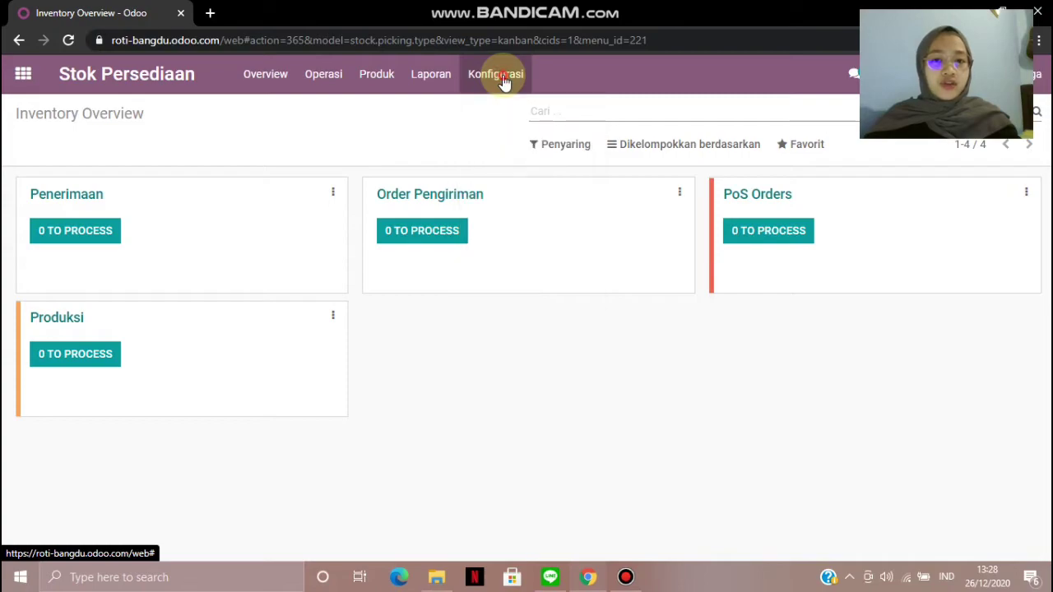
left_click(502, 78)
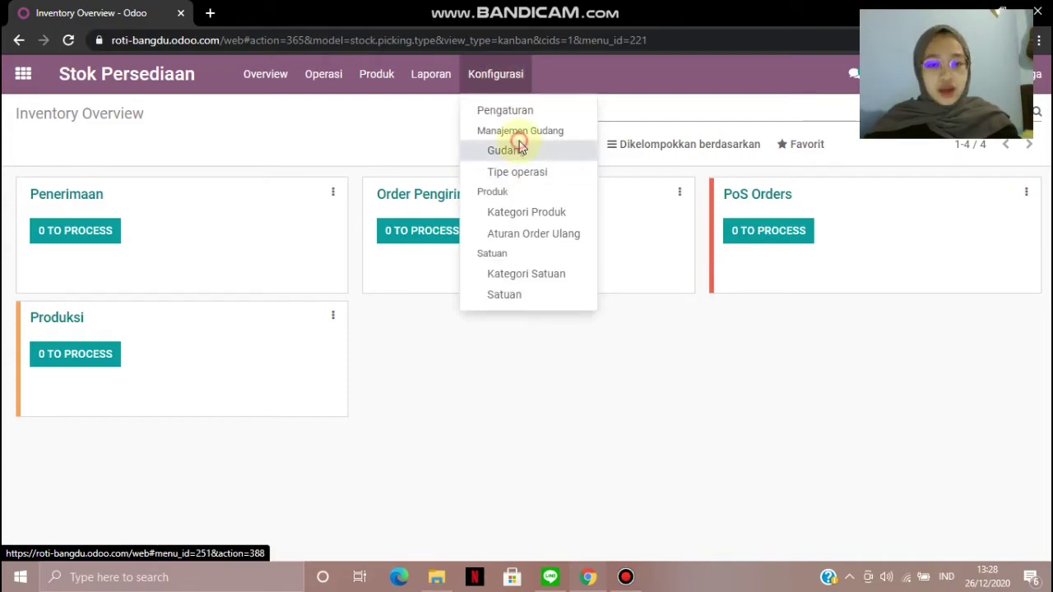
left_click(520, 148)
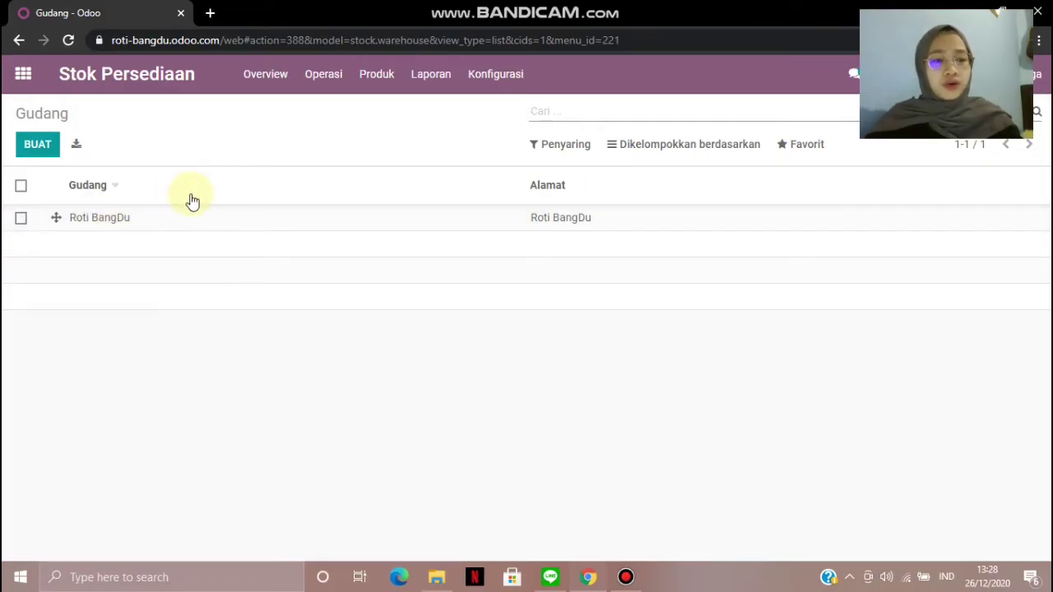
Fill in a new warehouse record with the name "Roti Bangdu Cabang 2" and discard it without saving
left_click(45, 146)
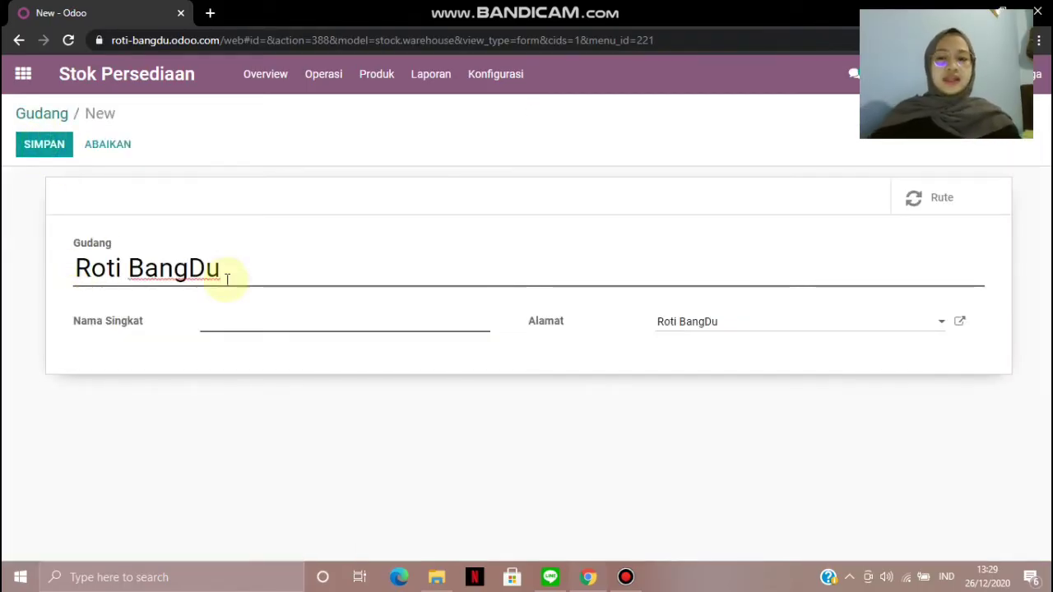
key("BackSpace")
key("BackSpace")
key("BackSpace")
key("BackSpace")
key("BackSpace")
key("BackSpace")
key("BackSpace")
key("BackSpace")
key("BackSpace")
key("BackSpace")
key("BackSpace")
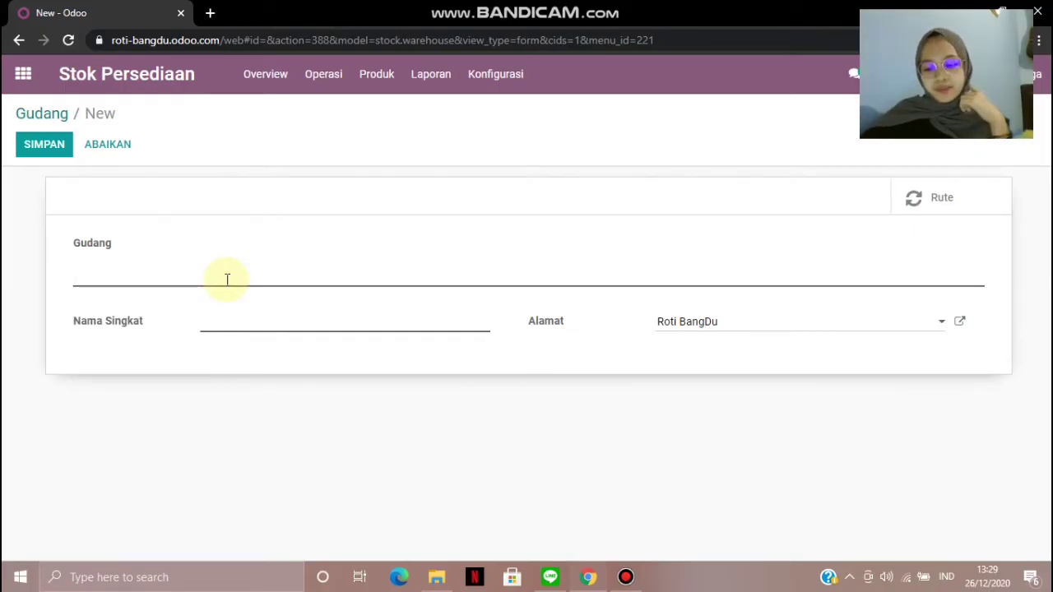
type("Roti Ban")
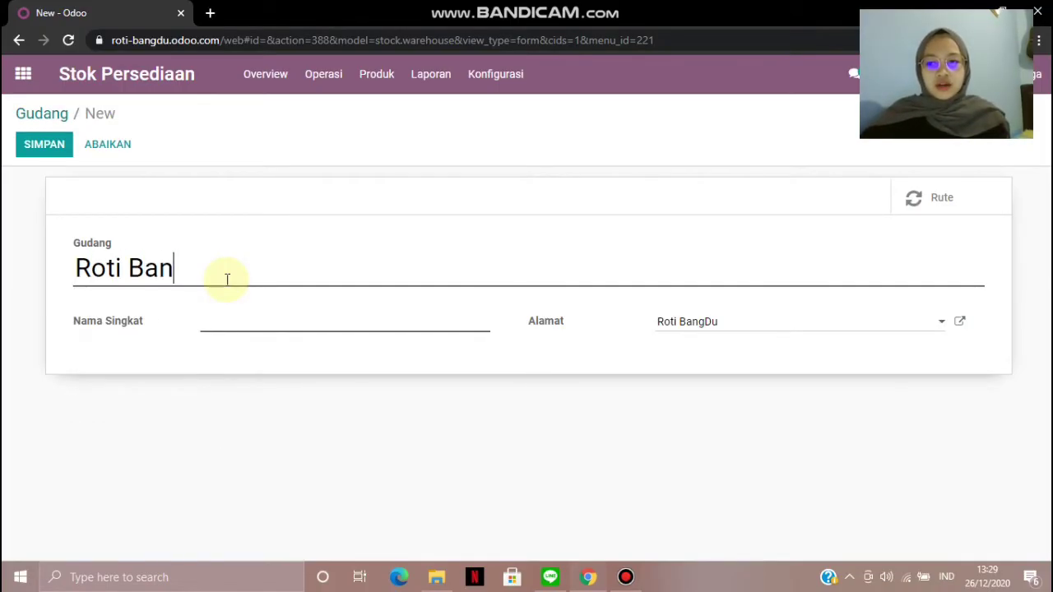
type("gduCa")
key("BackSpace")
key("BackSpace")
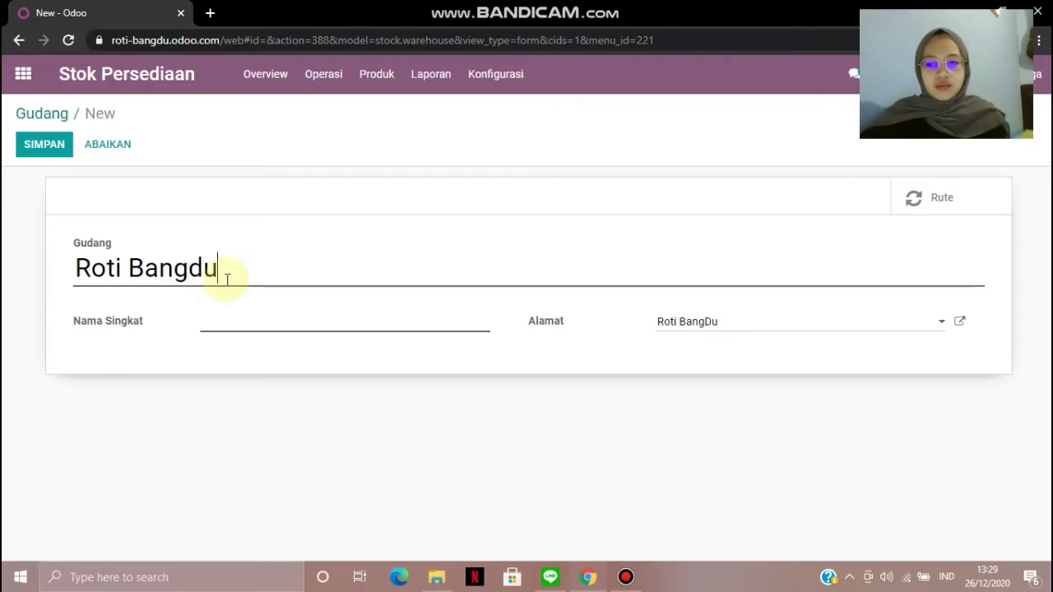
type("Cabang 2")
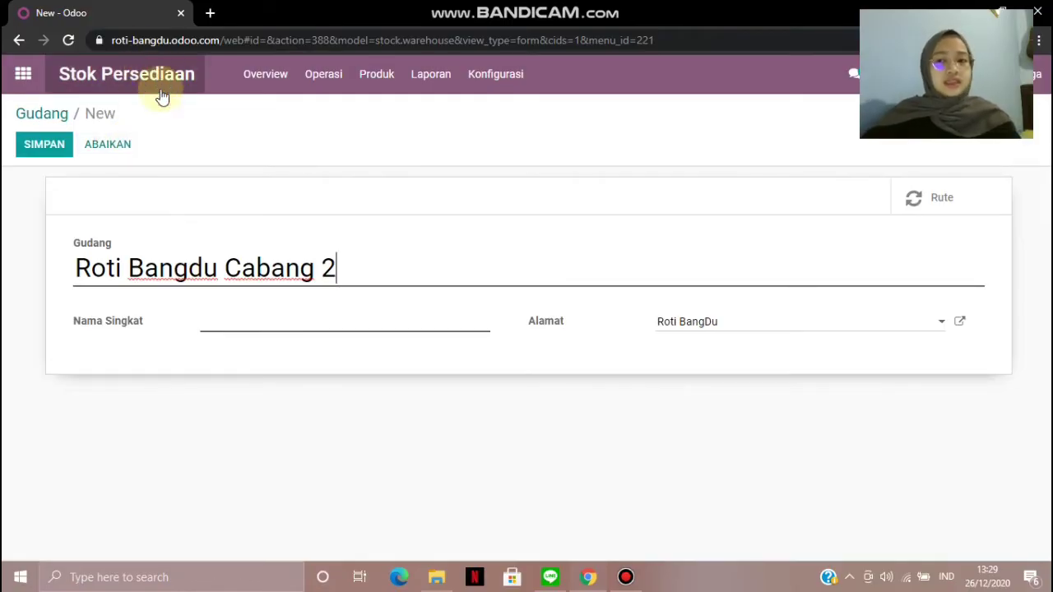
left_click(116, 152)
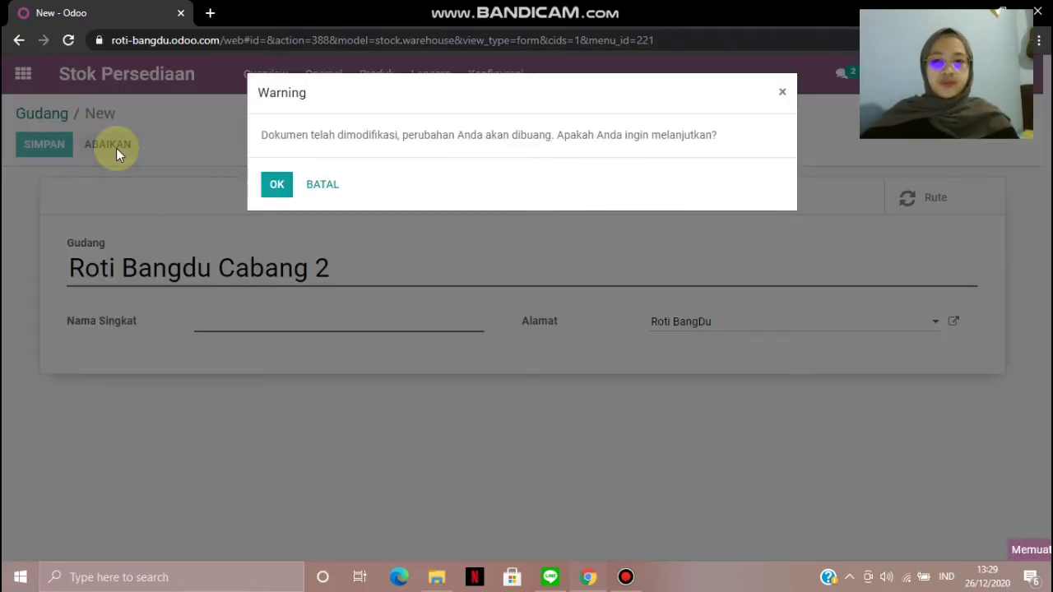
left_click(272, 196)
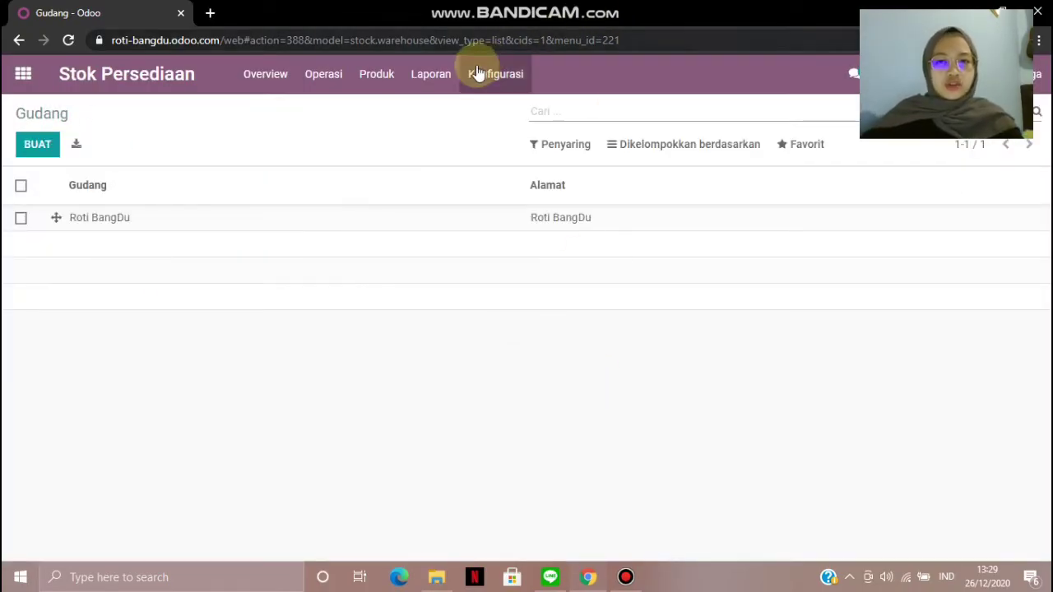
Return to the inventory overview and open the list of stock products
left_click(156, 76)
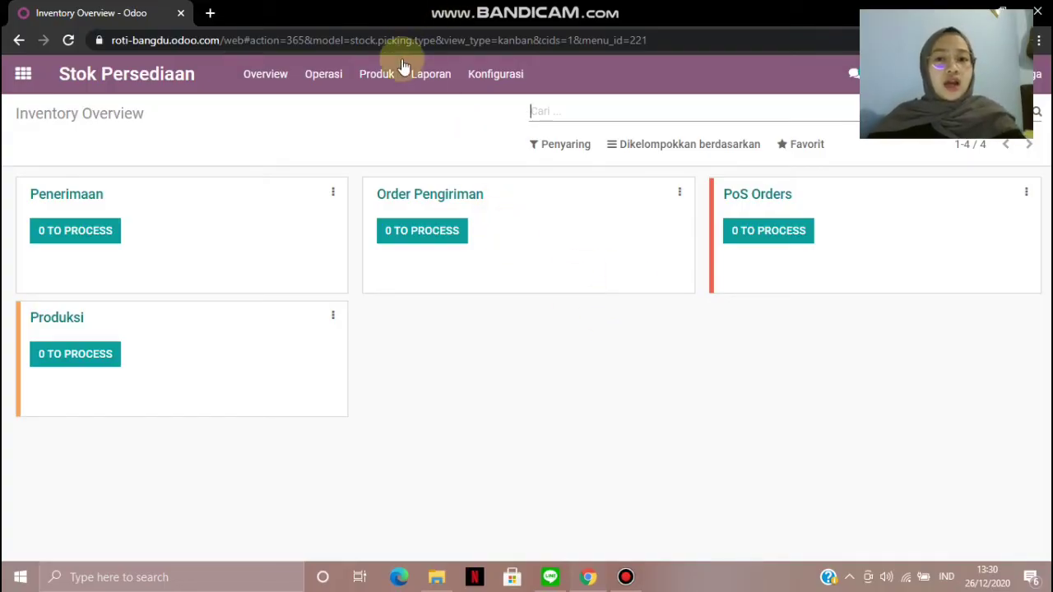
left_click(394, 86)
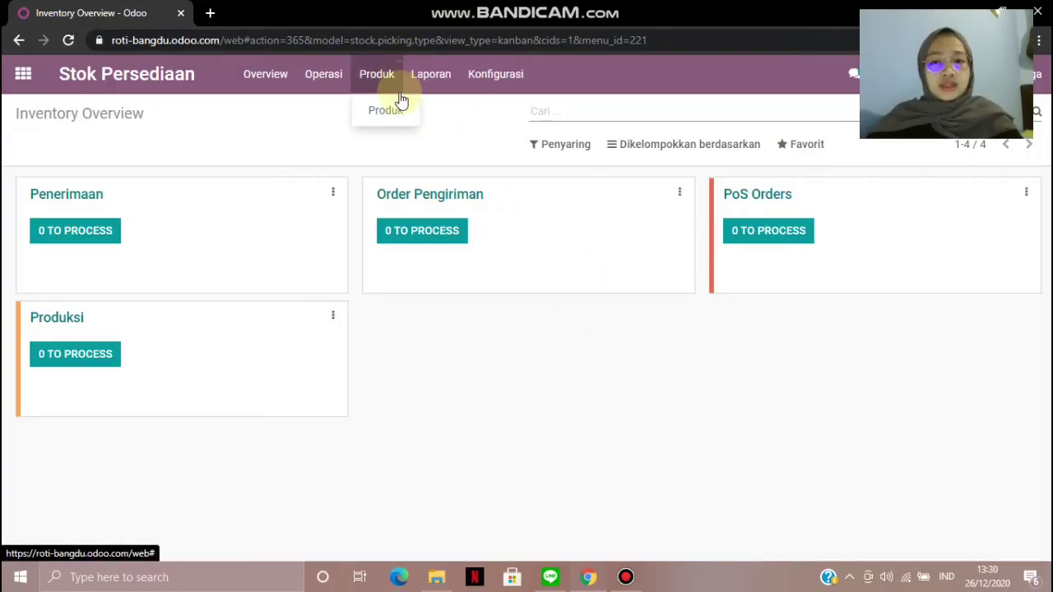
left_click(436, 141)
left_click(374, 80)
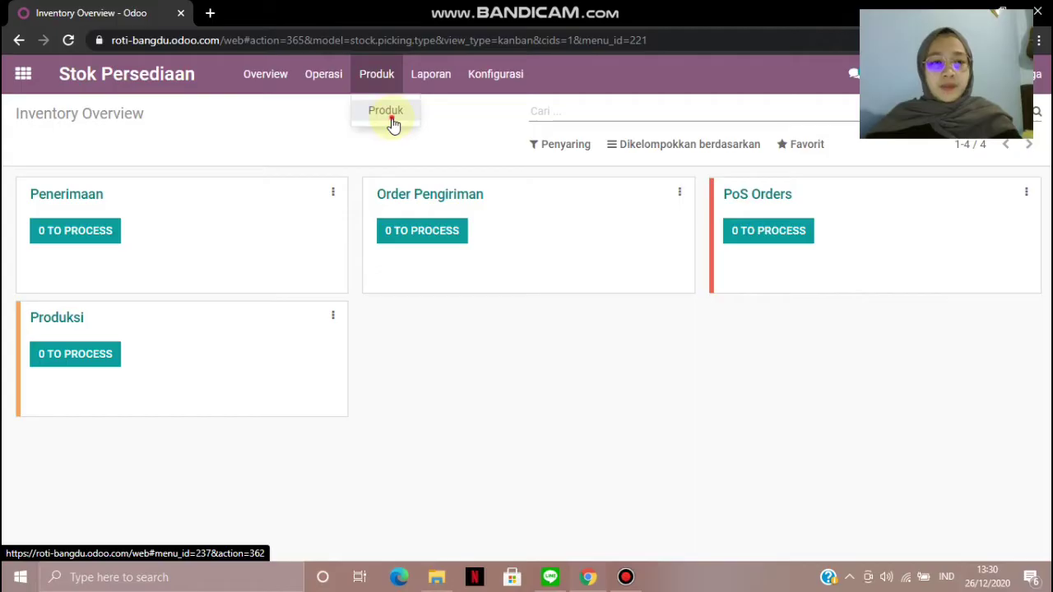
left_click(392, 122)
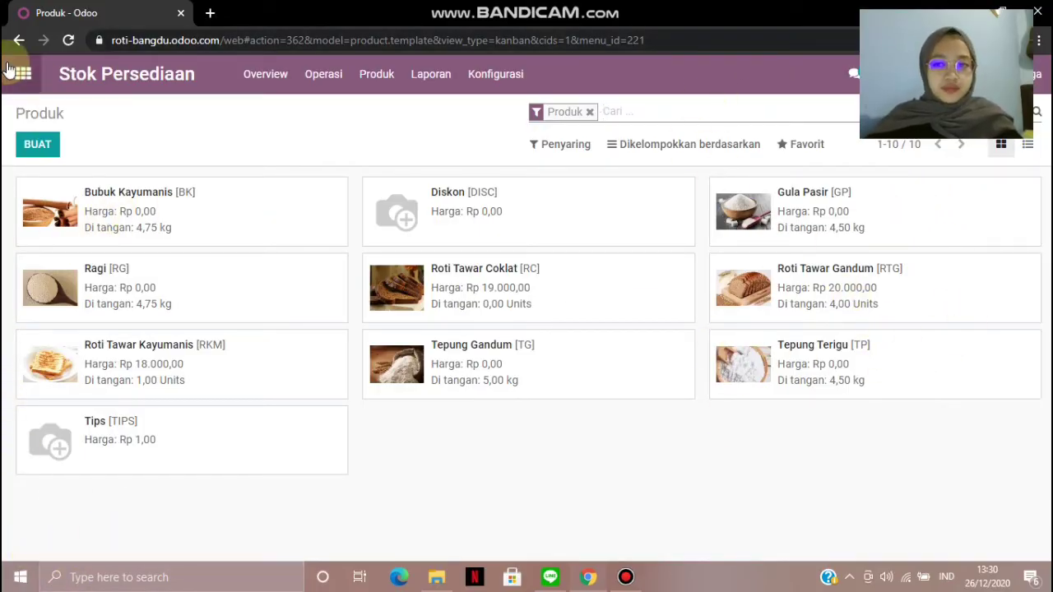
Create a new product record named "Roti Tawar Kismis"
left_click(45, 160)
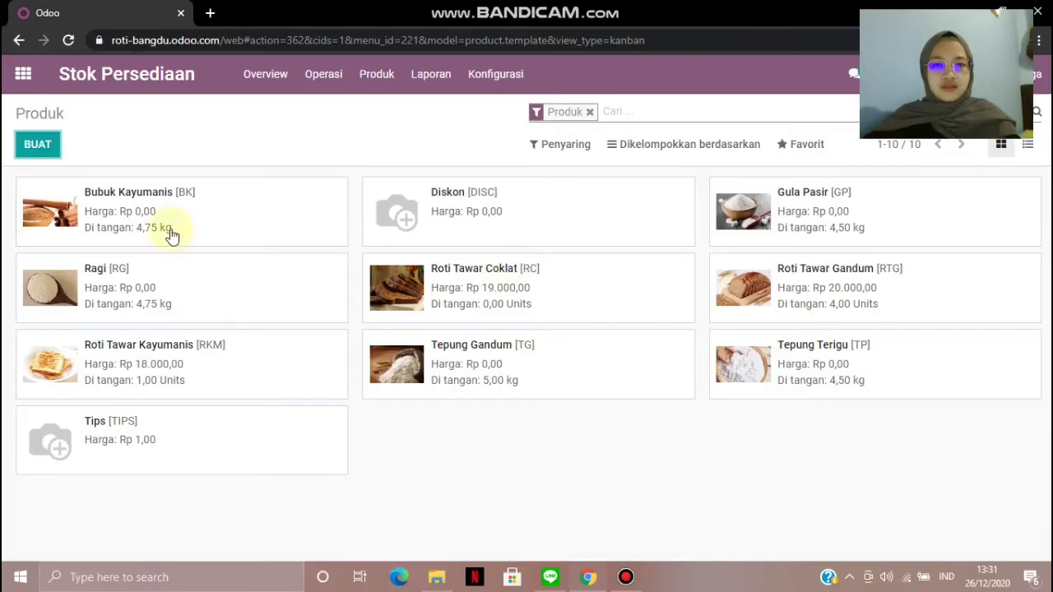
left_click(37, 145)
scroll(301, 306, "down", 1)
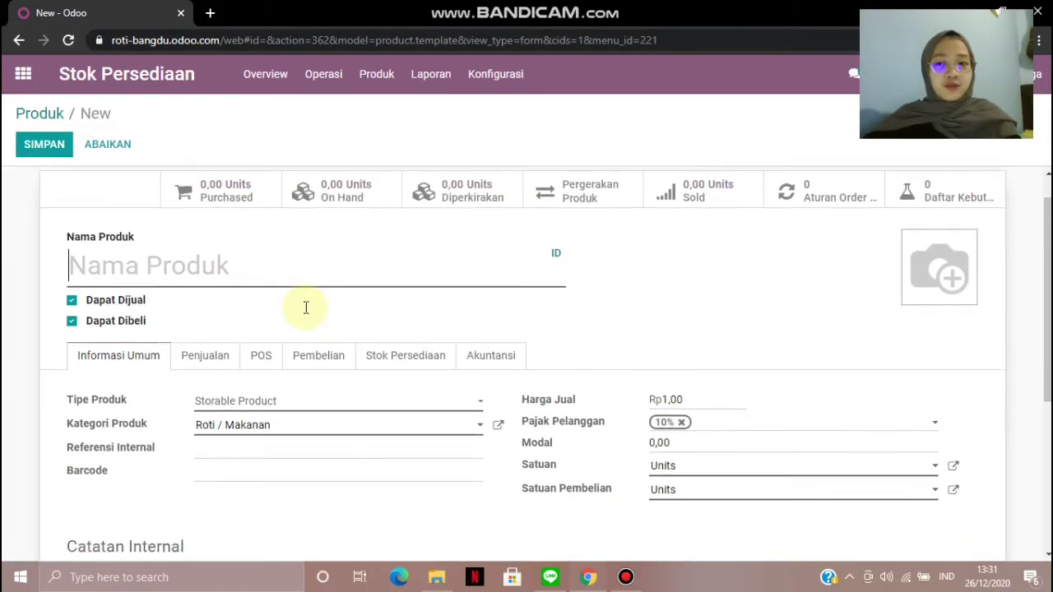
scroll(301, 305, "up", 1)
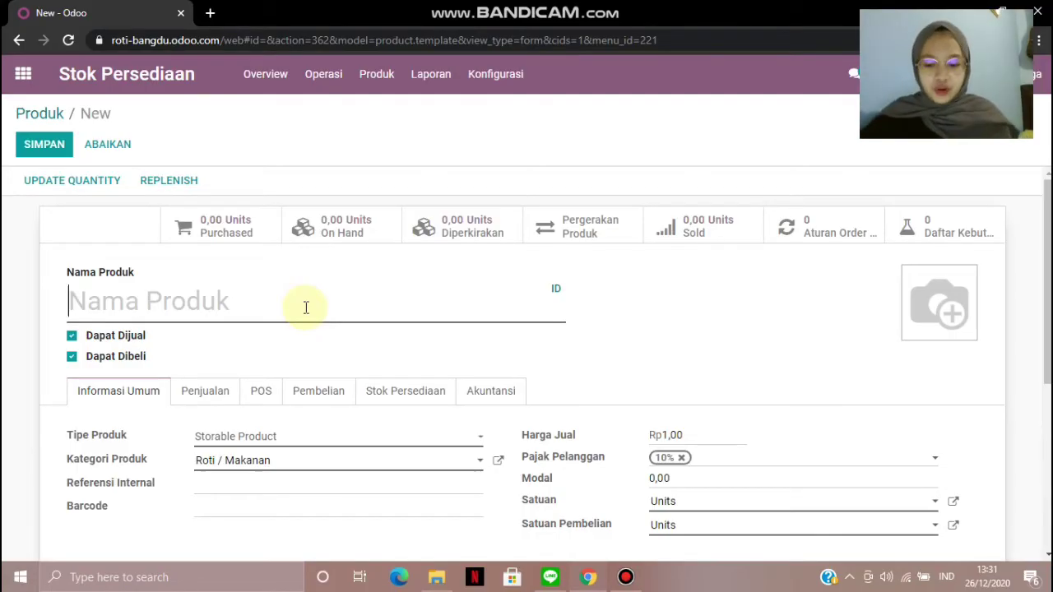
type("Roti Taw")
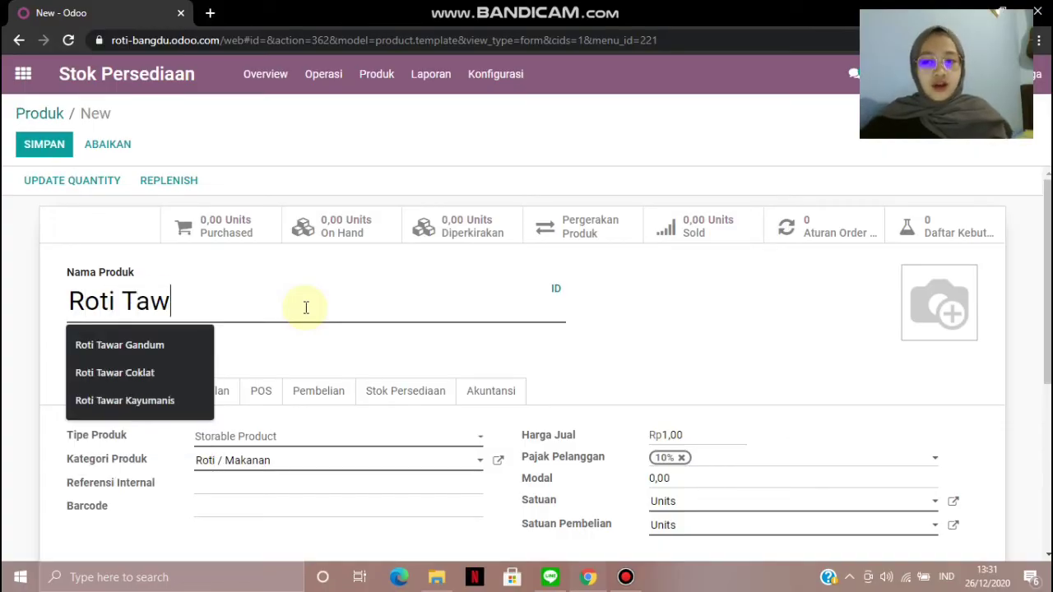
type("ar Kismis")
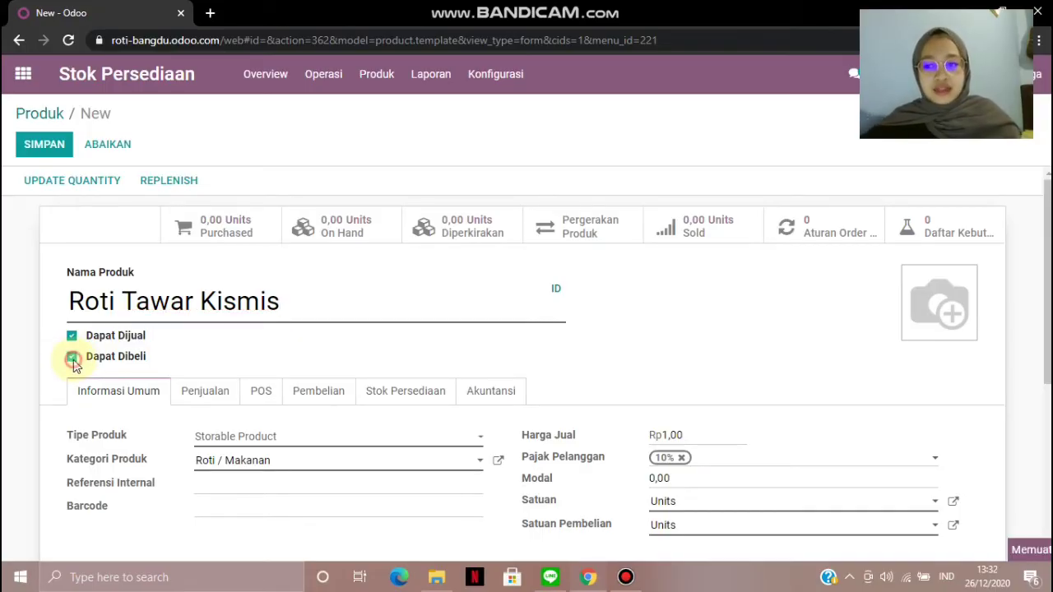
Exclude the product from purchasing (Dapat Dibeli) and choose Storable Product as its product type
left_click(73, 357)
scroll(273, 436, "down", 1)
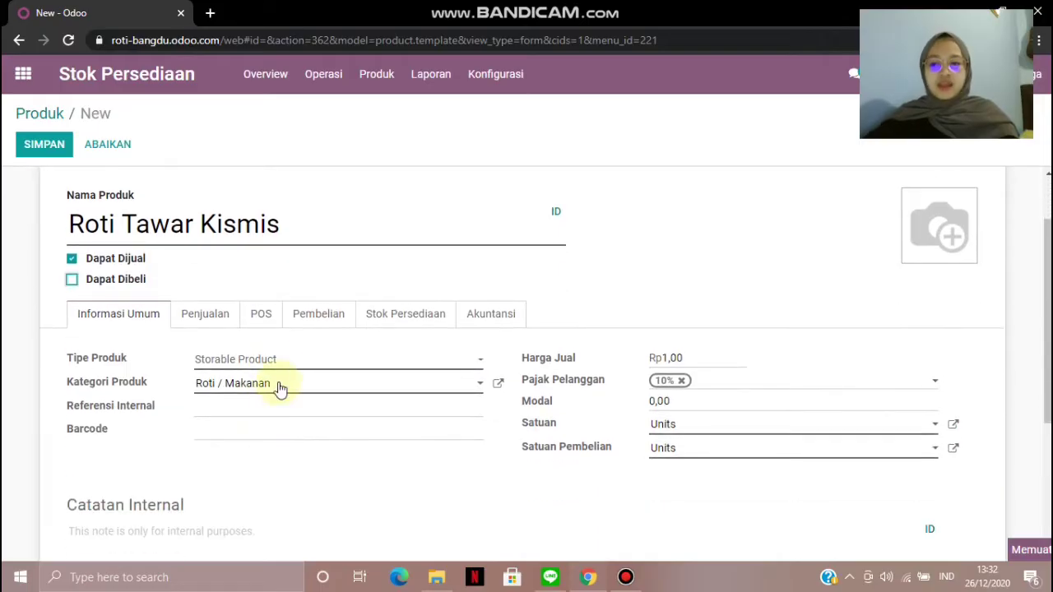
scroll(83, 429, "up", 1)
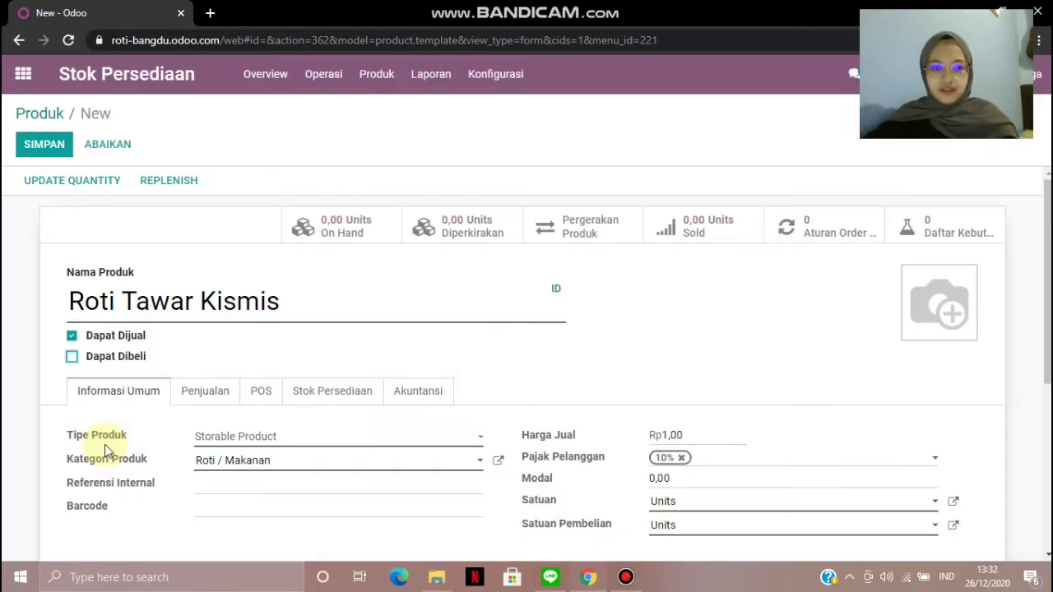
scroll(104, 444, "down", 2)
scroll(221, 441, "up", 2)
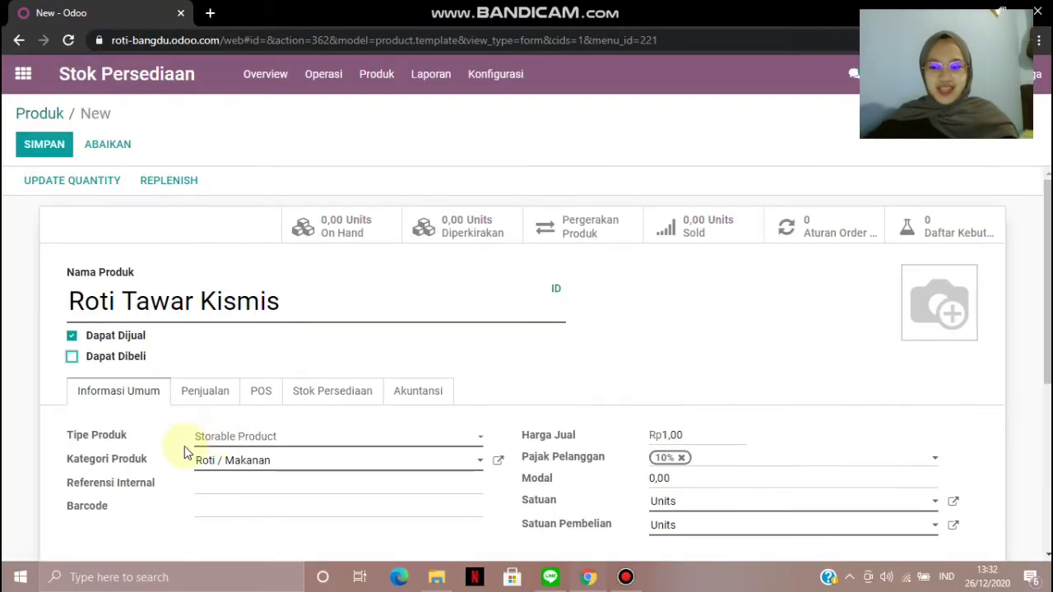
mouse_move(106, 452)
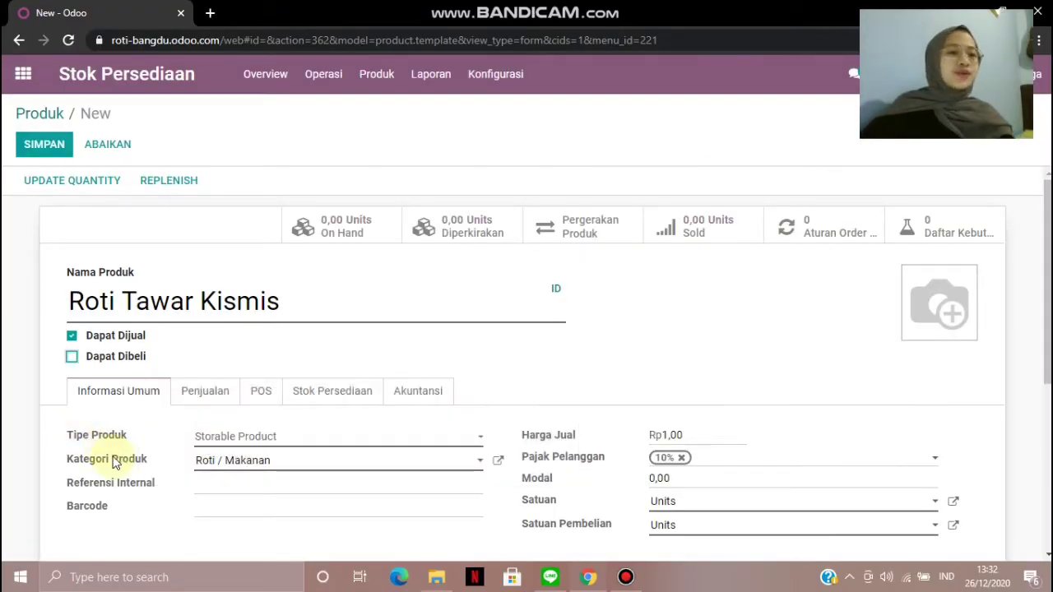
left_click(244, 444)
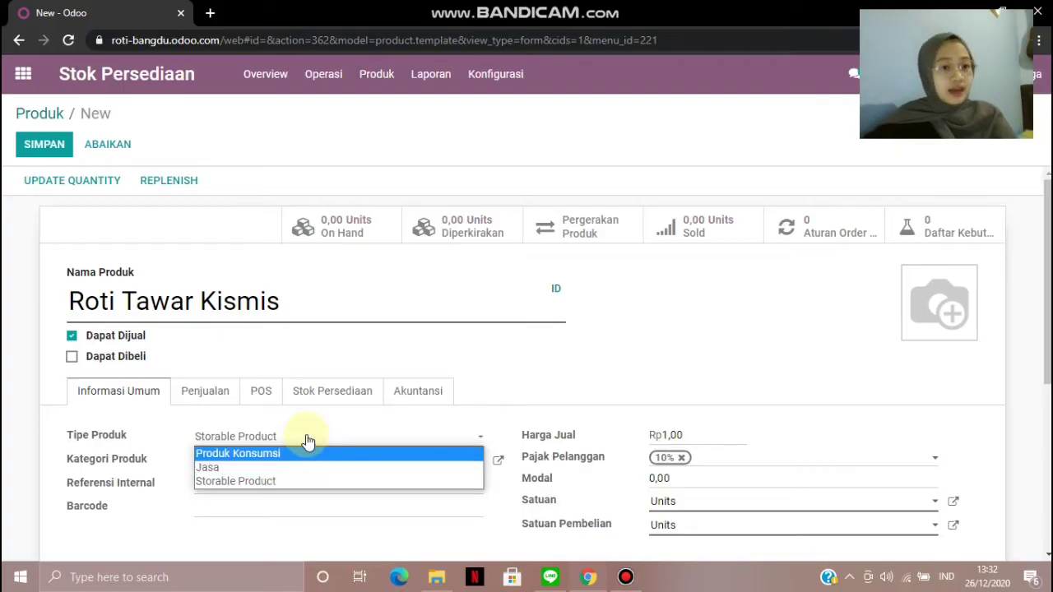
left_click(304, 483)
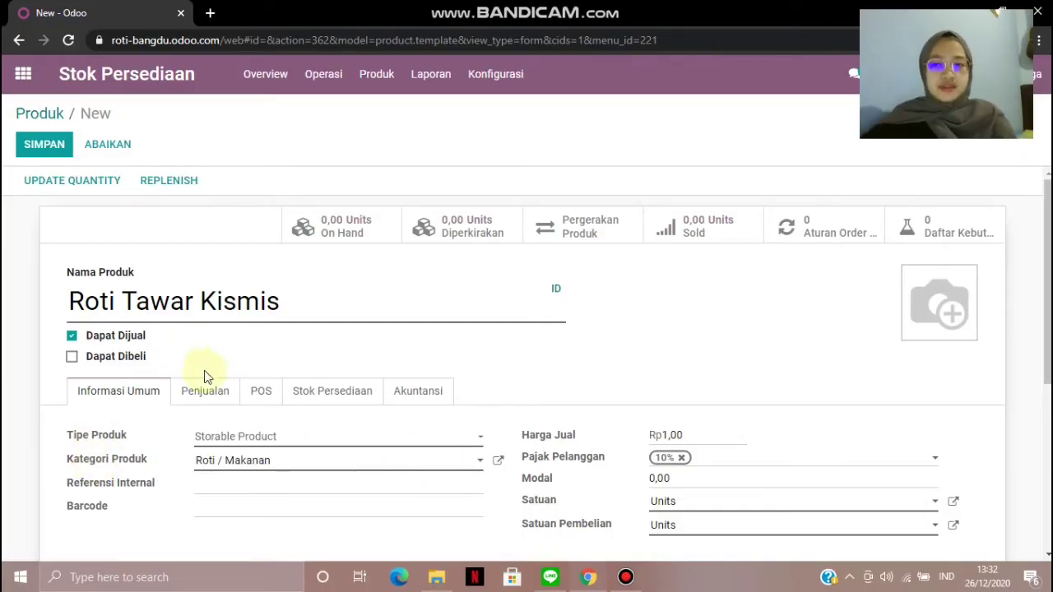
Examine the available product categories and the settings of the Roti / Makanan category, keeping it for the product
left_click(262, 473)
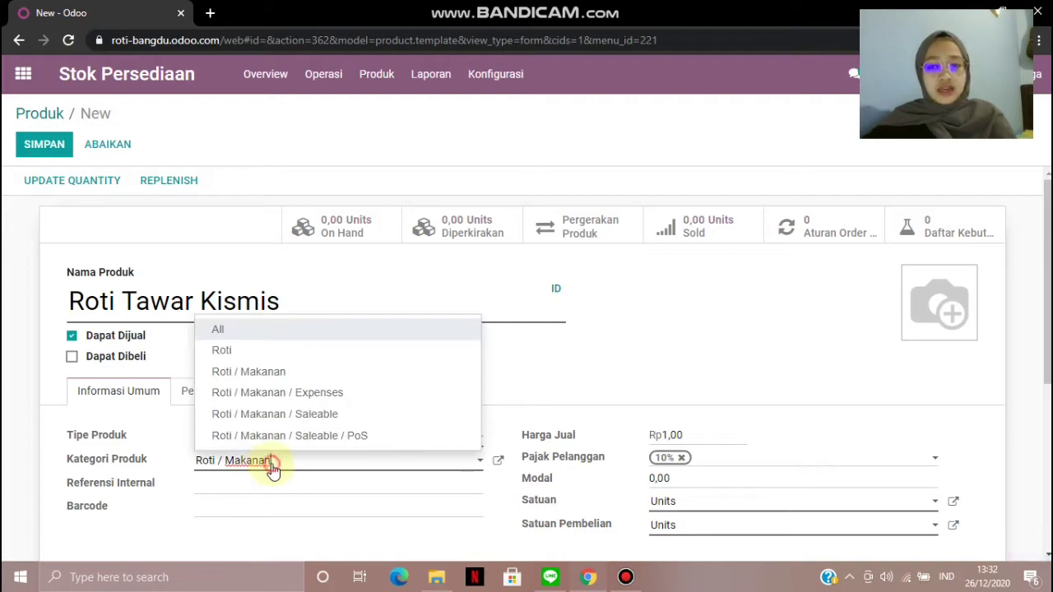
left_click(272, 466)
double_click(258, 463)
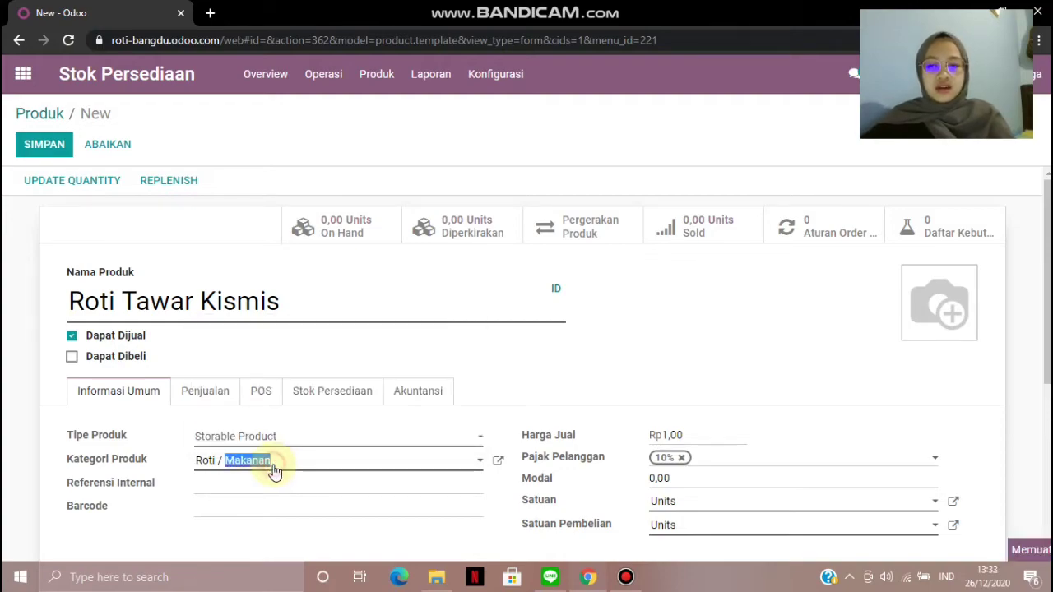
left_click(271, 468)
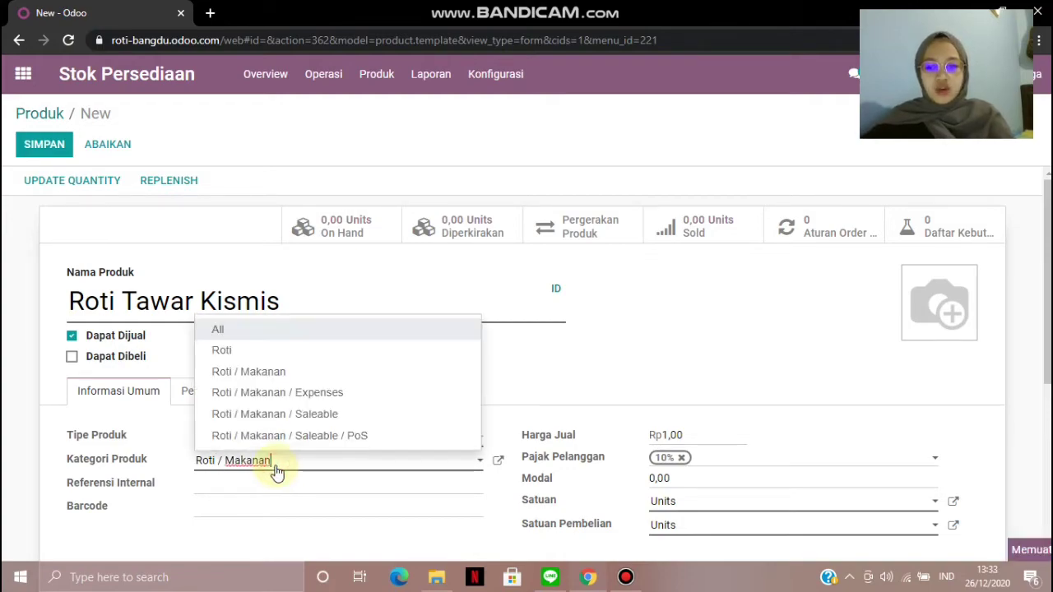
left_click(447, 480)
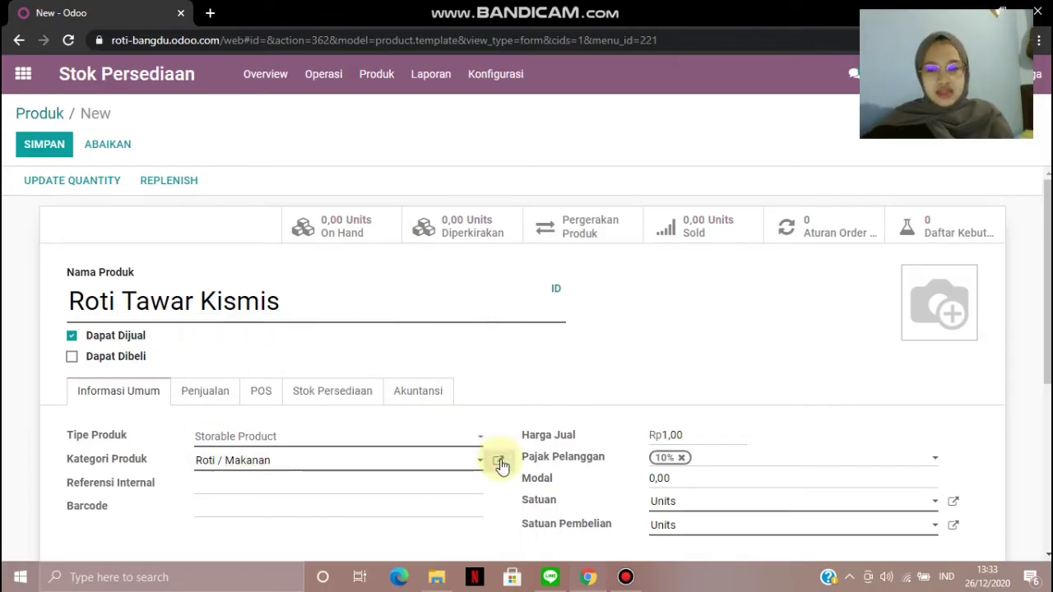
left_click(500, 463)
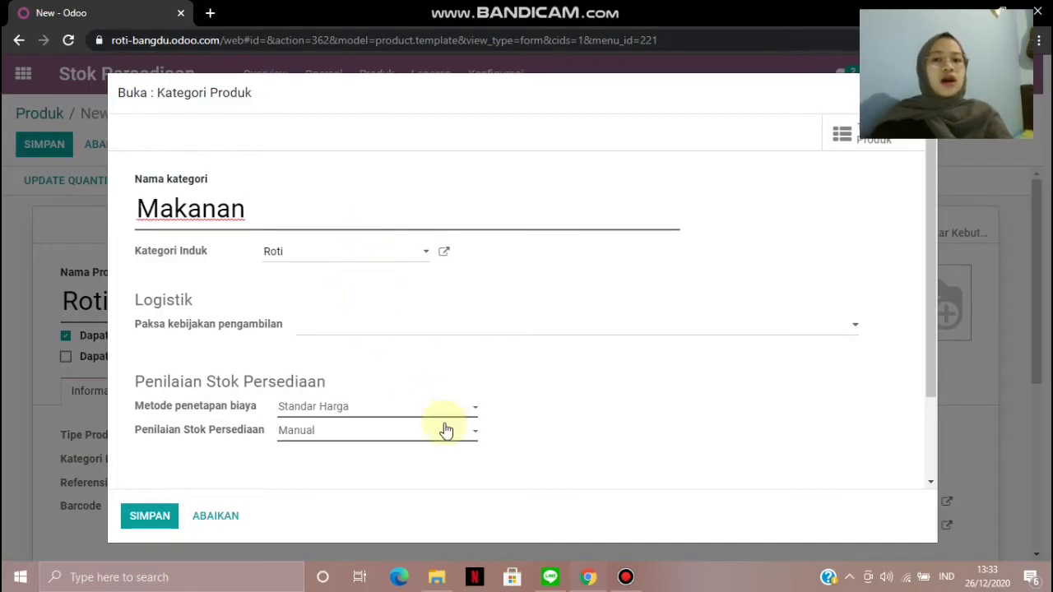
left_click(133, 522)
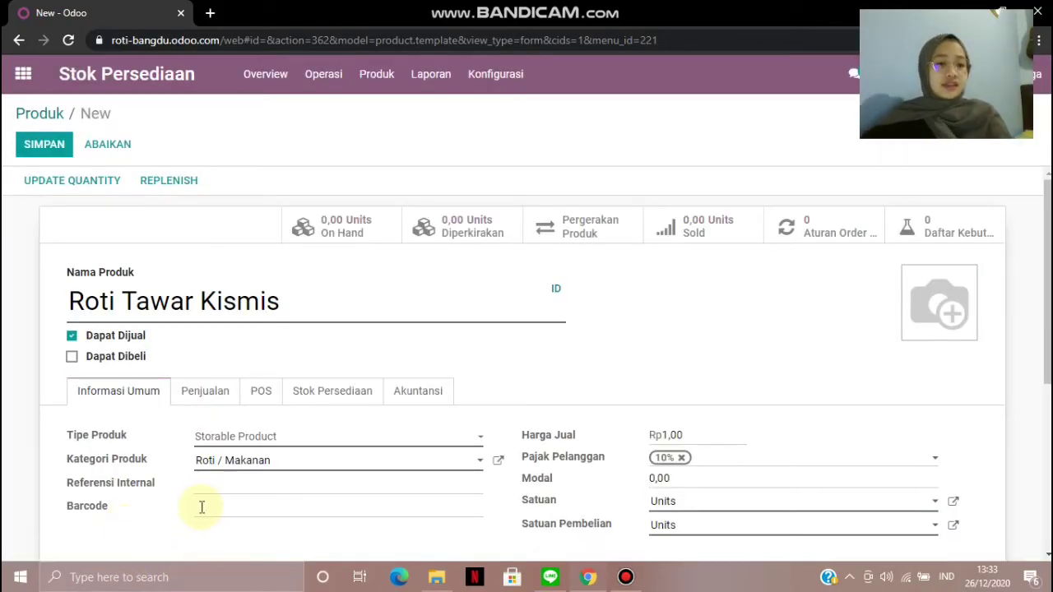
Enter RKT as the internal reference (Referensi Internal) of the product
left_click(233, 485)
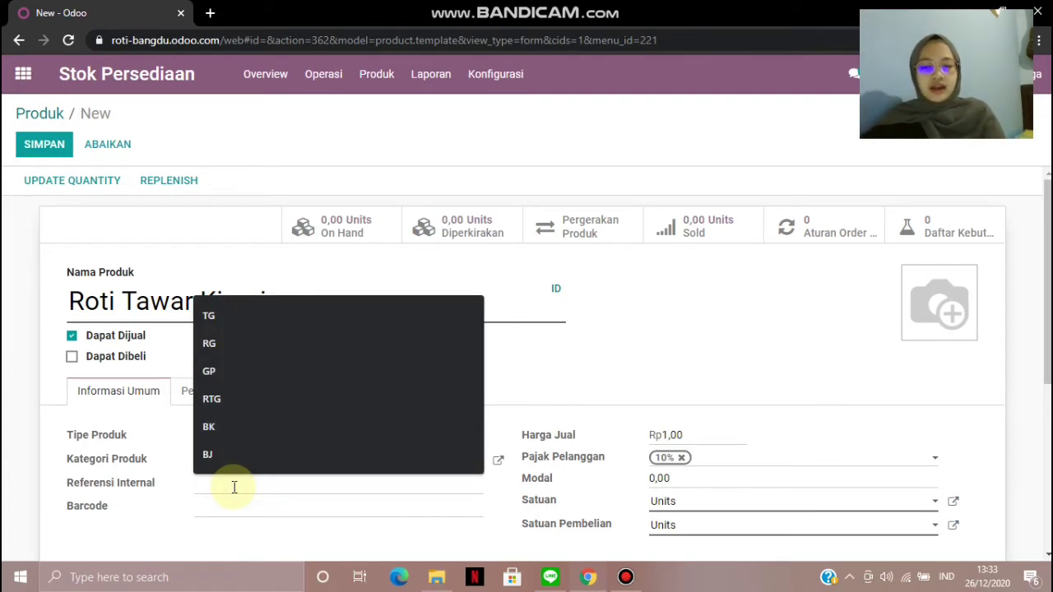
type("RKM")
key("BackSpace")
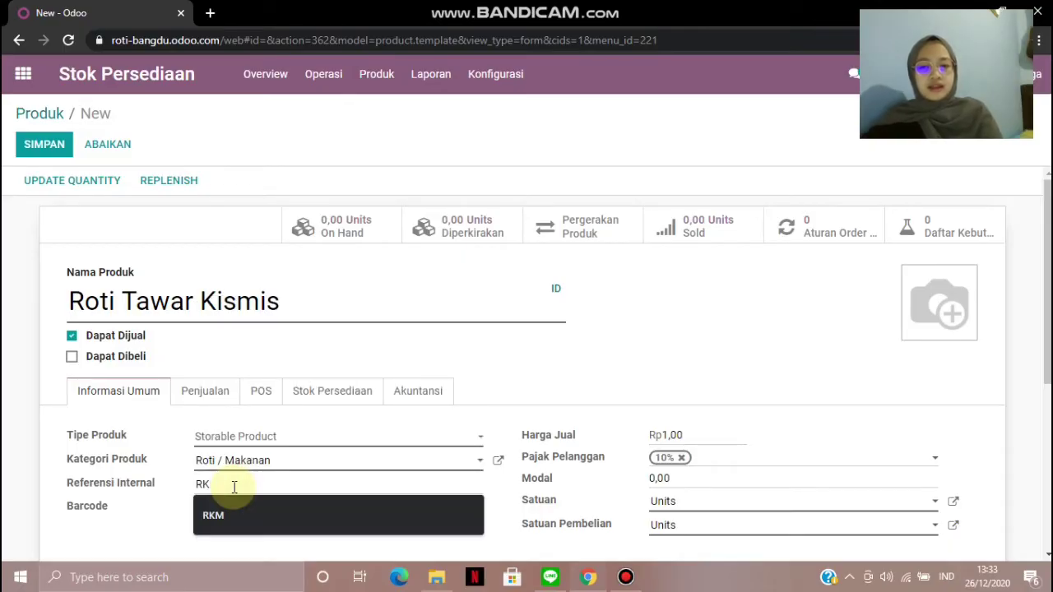
type("T")
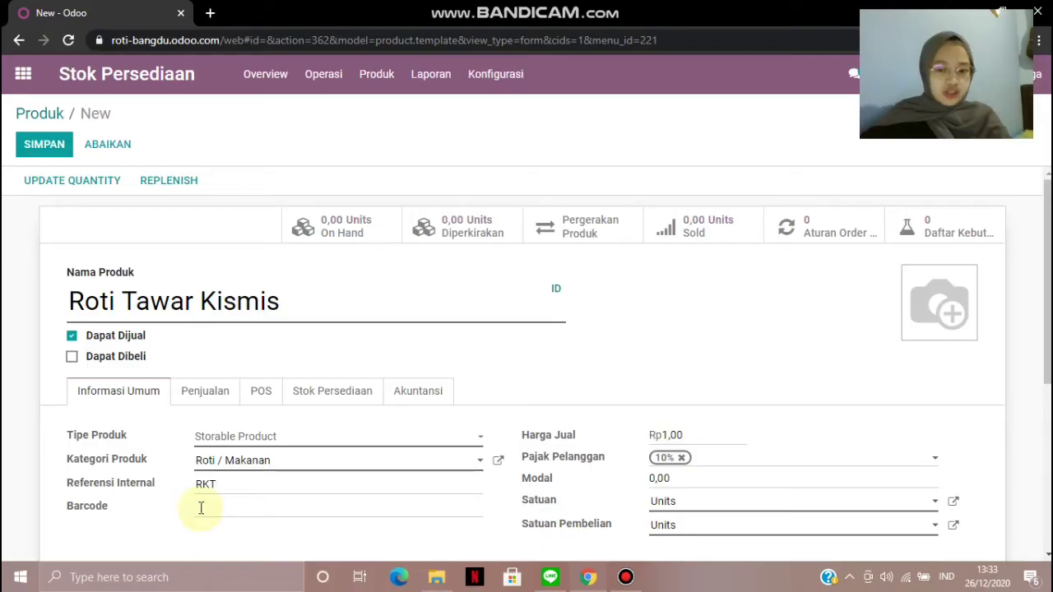
scroll(200, 505, "down", 2)
scroll(200, 505, "up", 2)
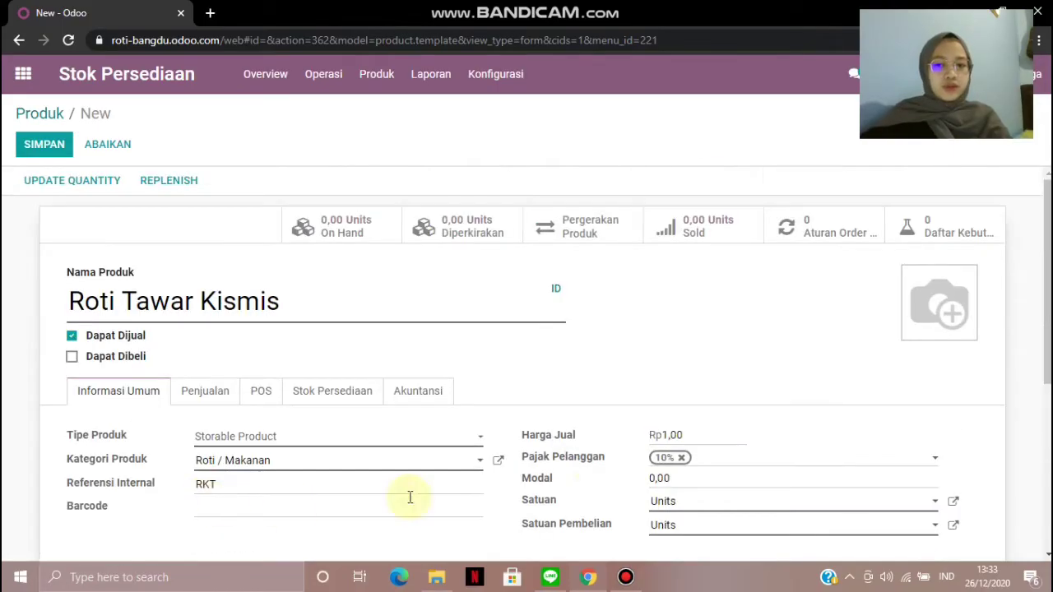
Price the product at Rp16.000 (Harga Jual) with a cost (Modal) of 13.000 and no customer tax
left_click(688, 435)
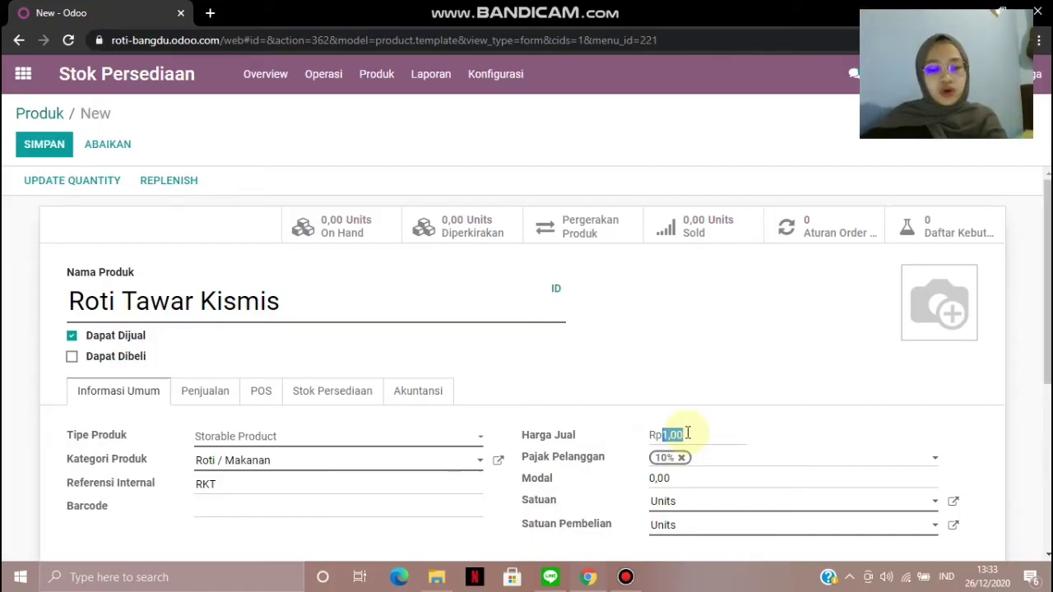
type("16.0")
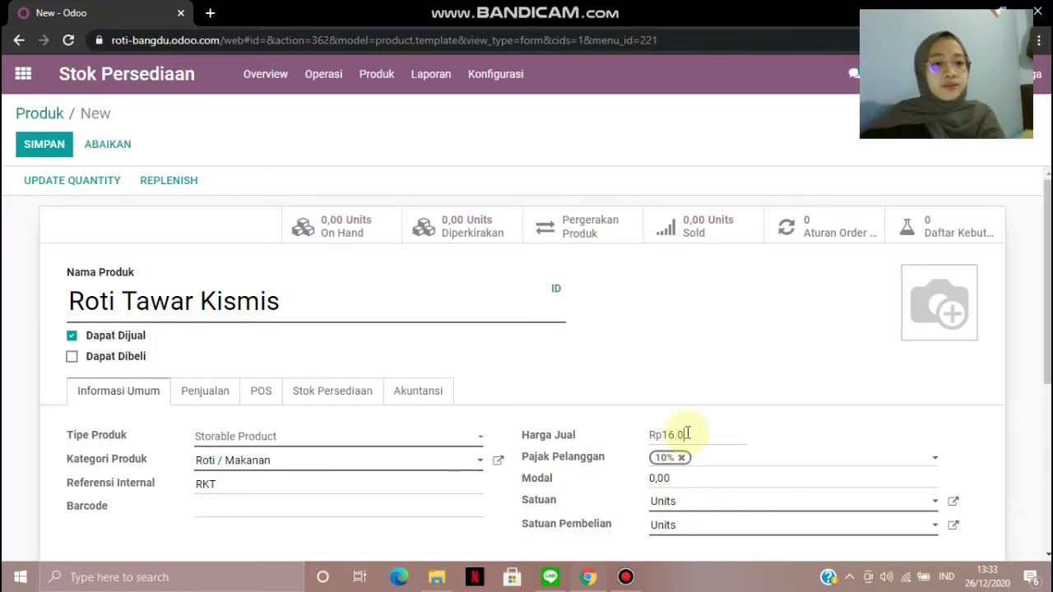
left_click(692, 483)
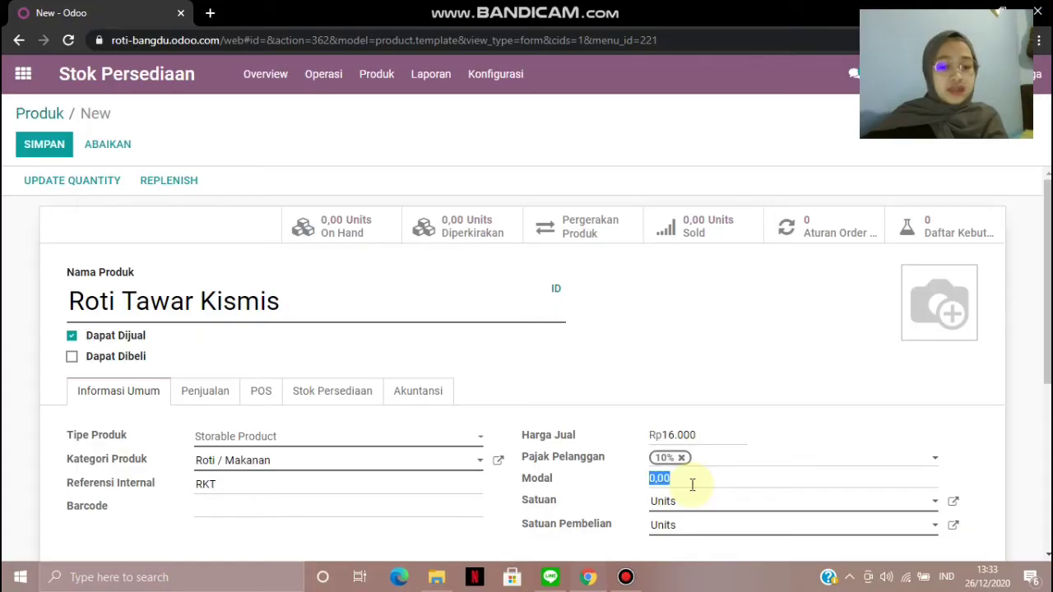
type("13.")
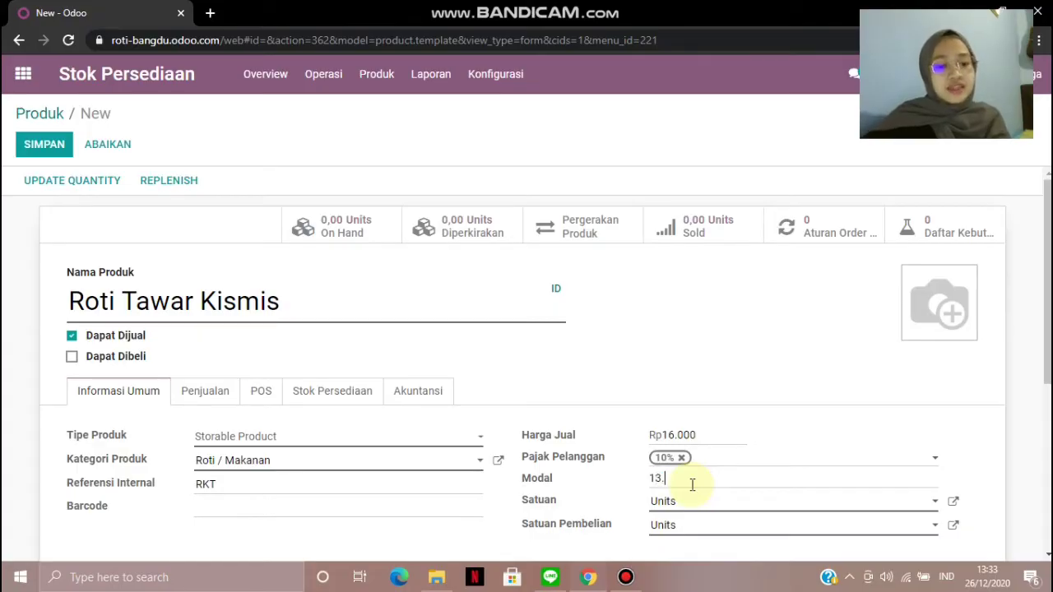
type("000")
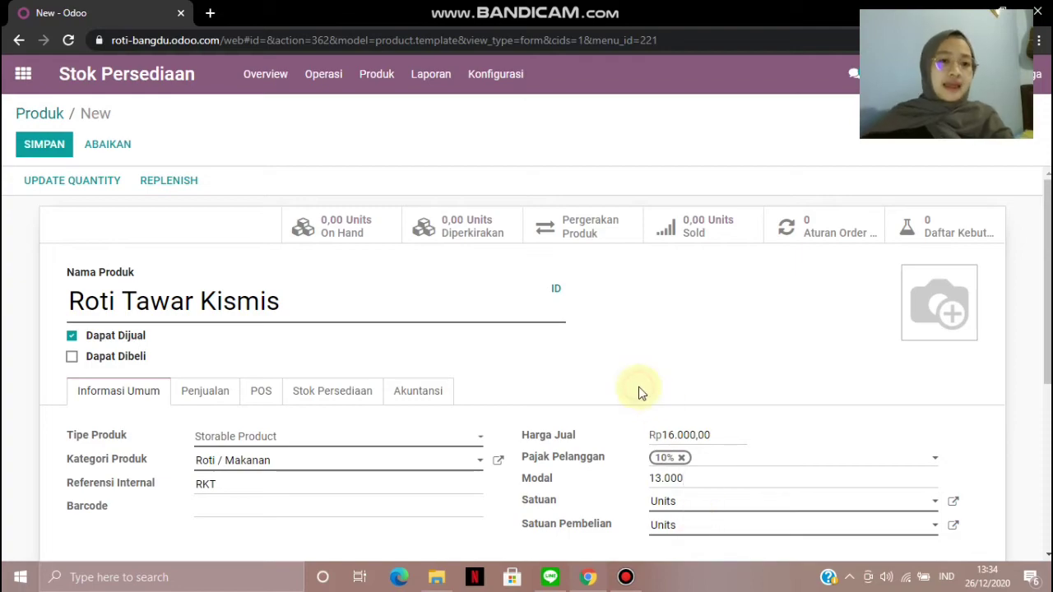
scroll(640, 388, "down", 1)
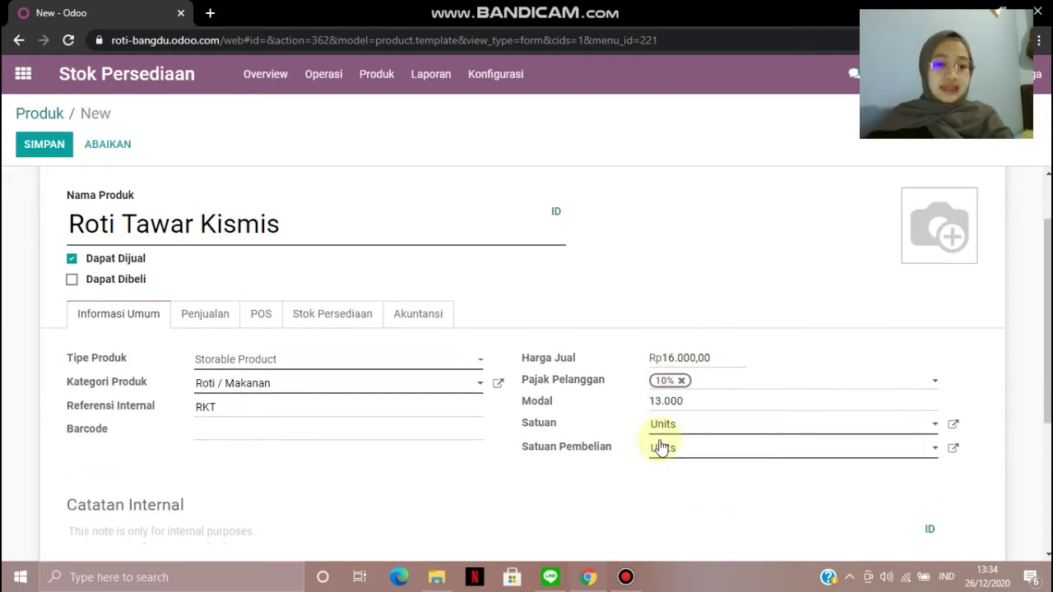
left_click(682, 383)
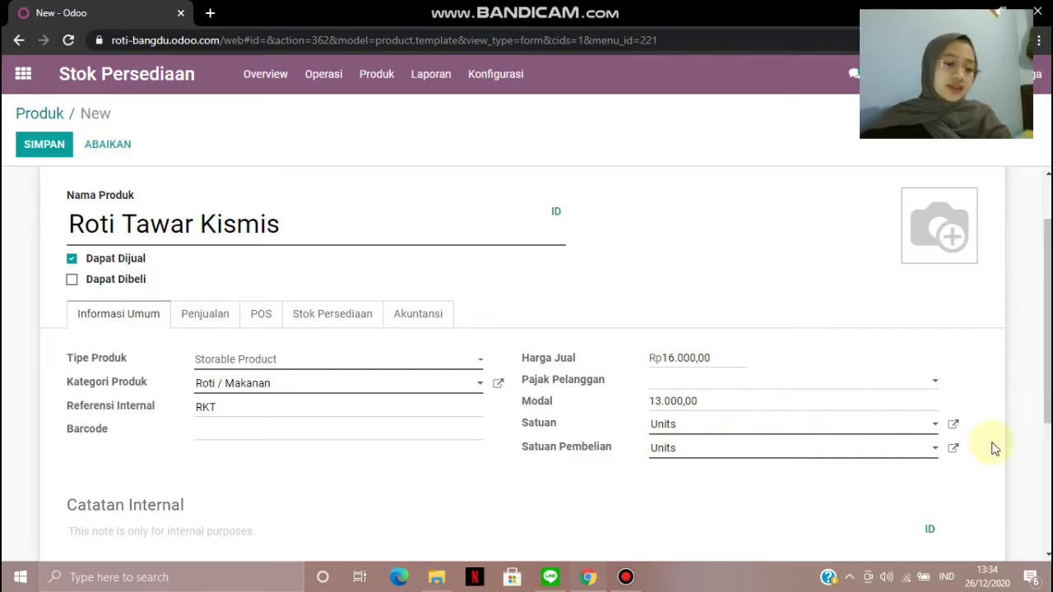
Examine the full list of available units of measure (Satuan) without choosing another one
left_click(923, 430)
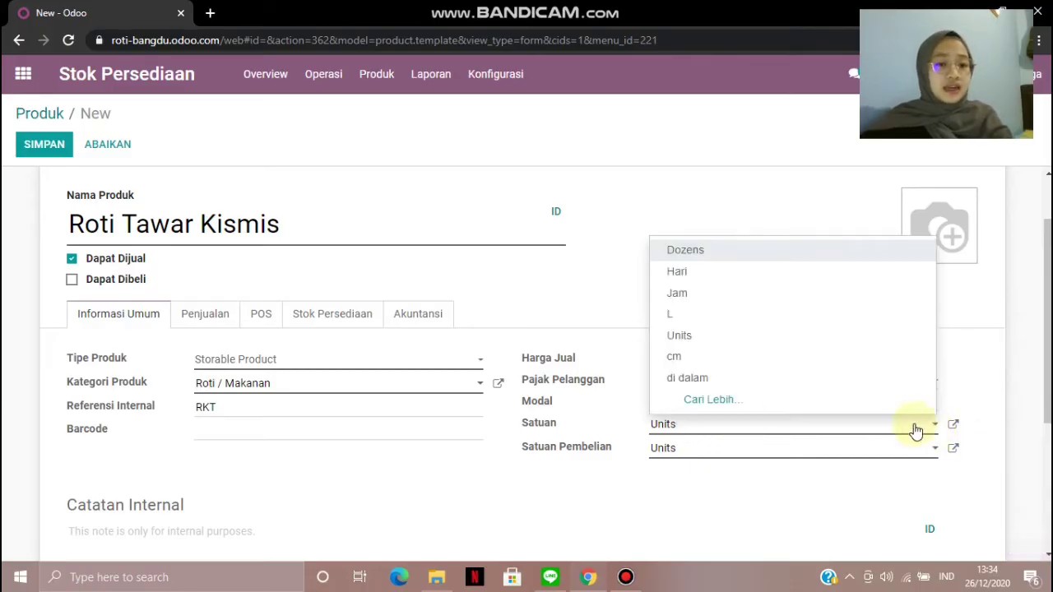
left_click(755, 400)
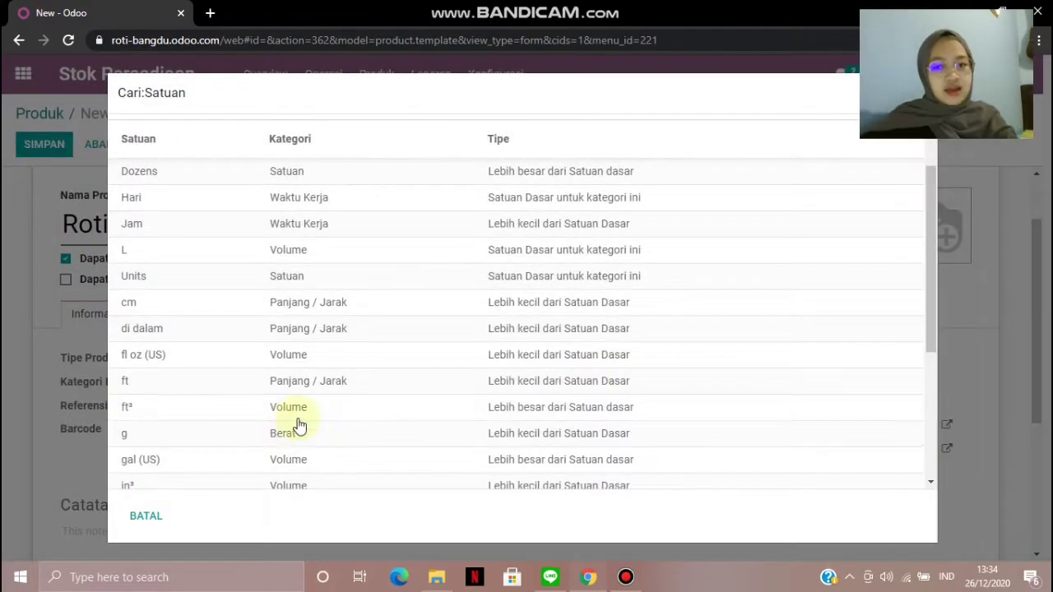
scroll(279, 430, "down", 3)
scroll(277, 431, "up", 4)
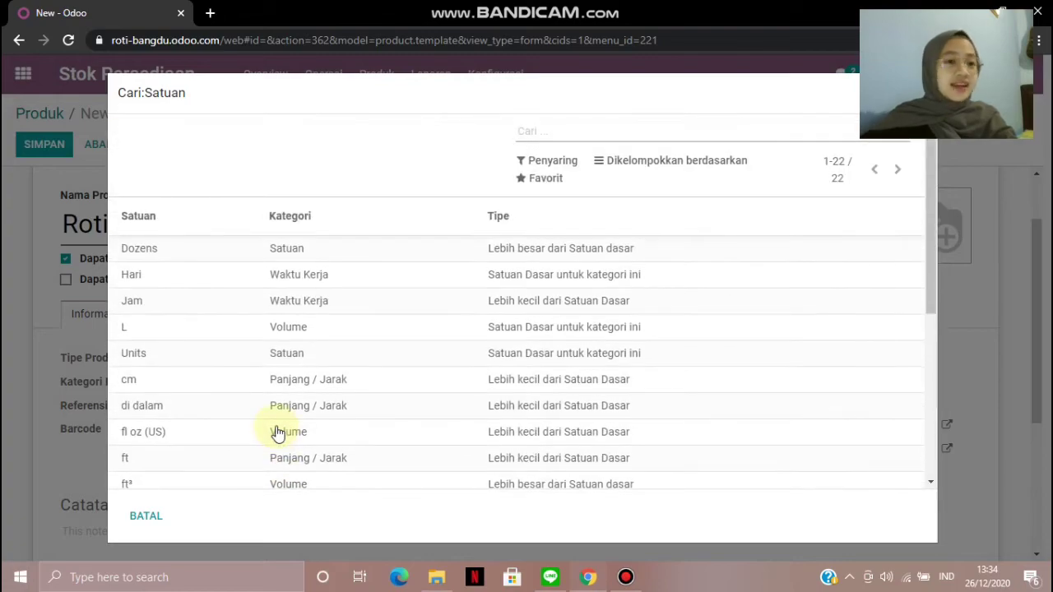
left_click(145, 527)
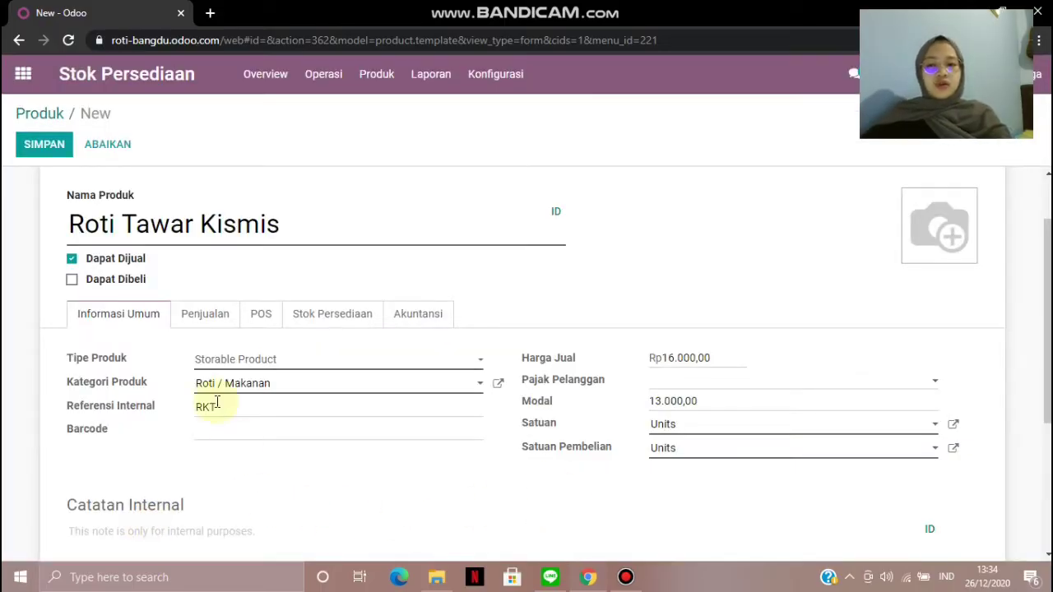
Set the product's inventory route to Produksi instead of Beli and review its logistics and description settings
left_click(347, 317)
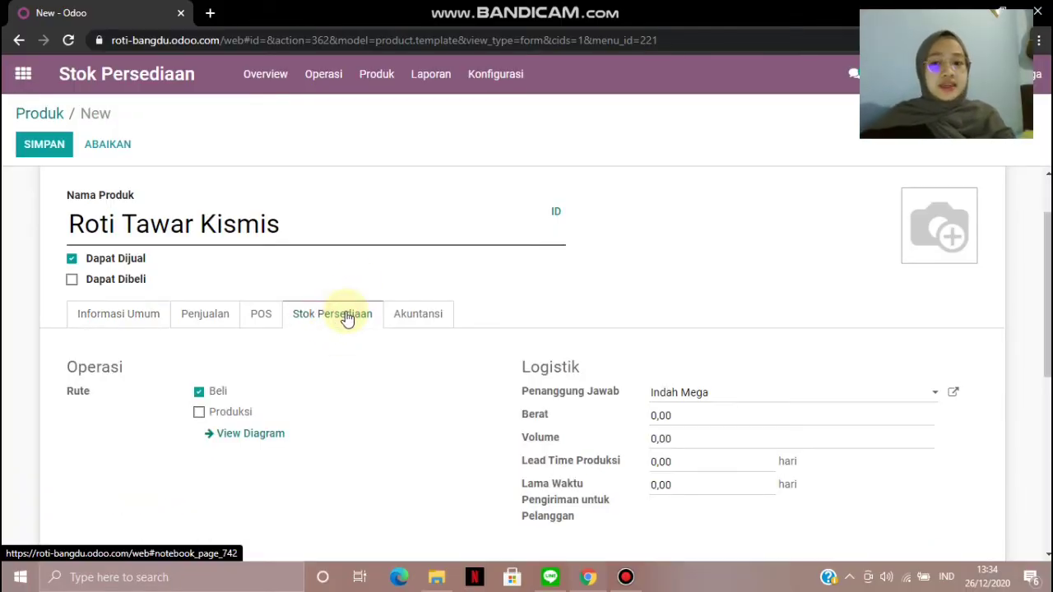
left_click(199, 412)
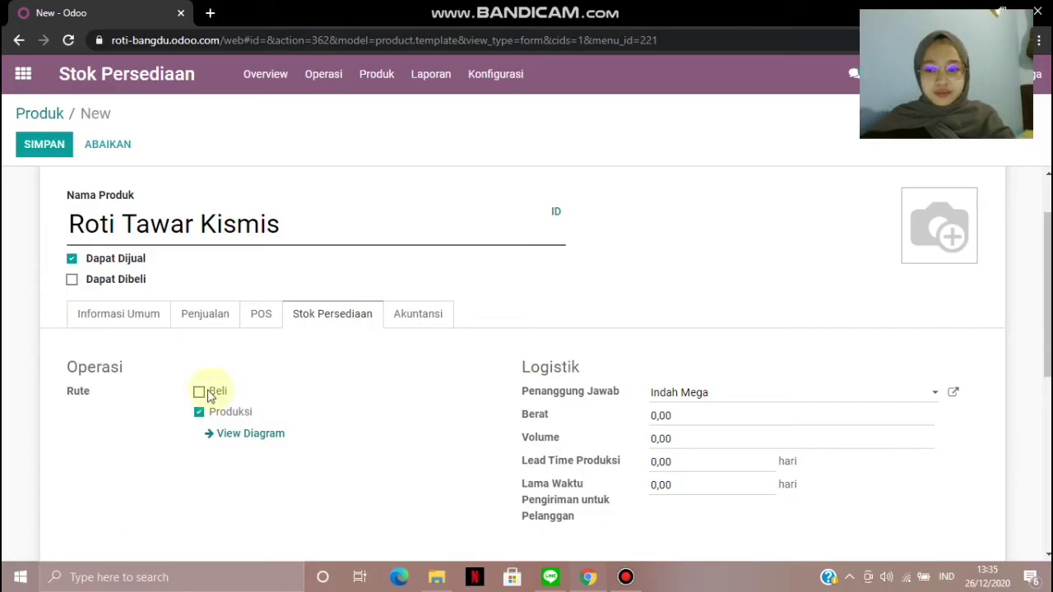
scroll(232, 481, "down", 2)
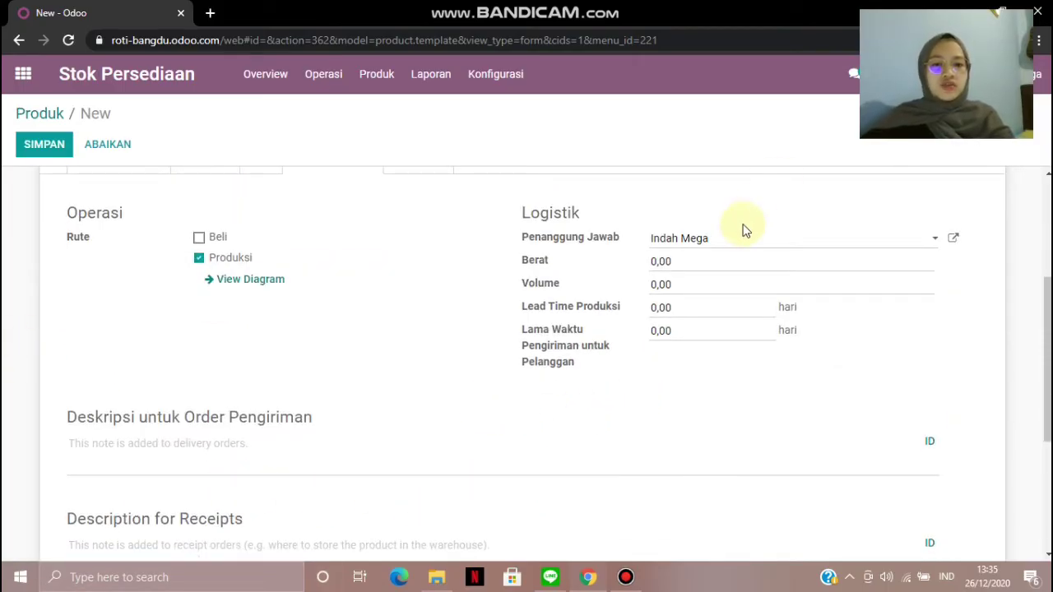
scroll(496, 329, "up", 1)
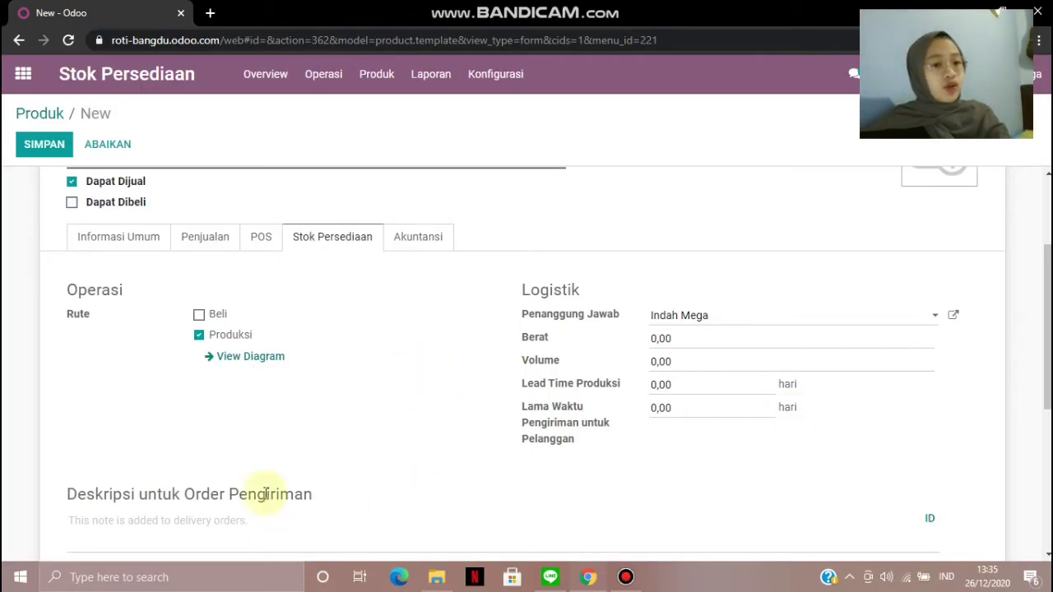
scroll(221, 431, "down", 1)
scroll(206, 498, "down", 2)
scroll(181, 485, "up", 4)
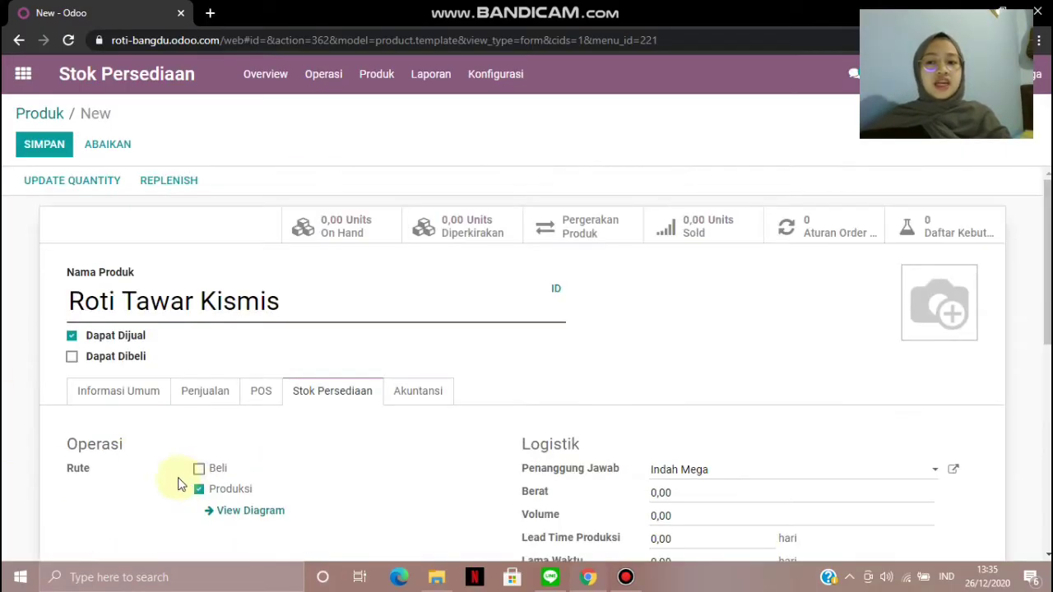
Review the general information of Roti Tawar Kismis and save the product
left_click(99, 395)
scroll(307, 327, "down", 2)
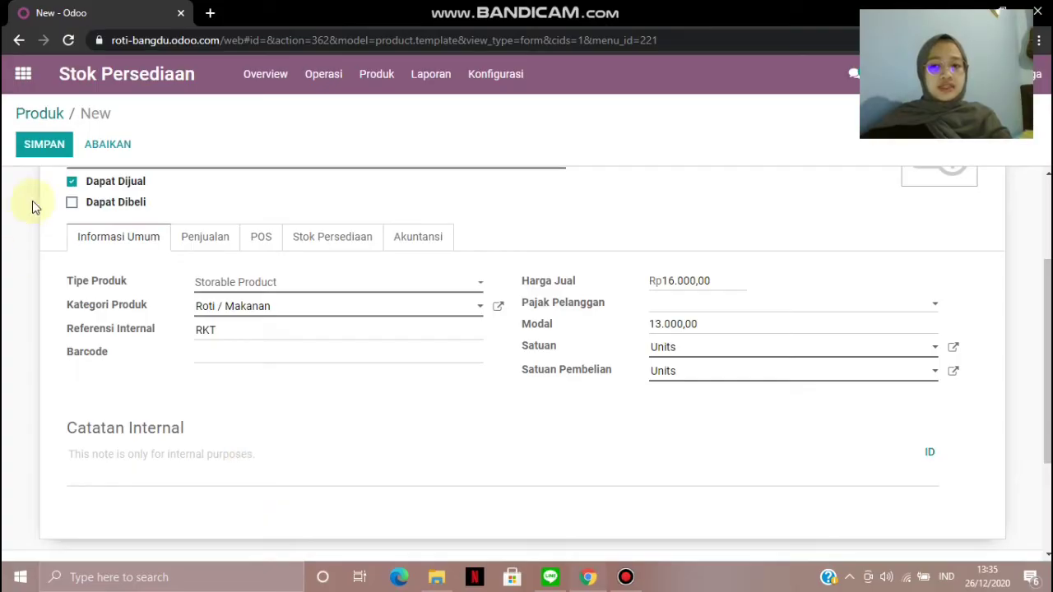
left_click(59, 148)
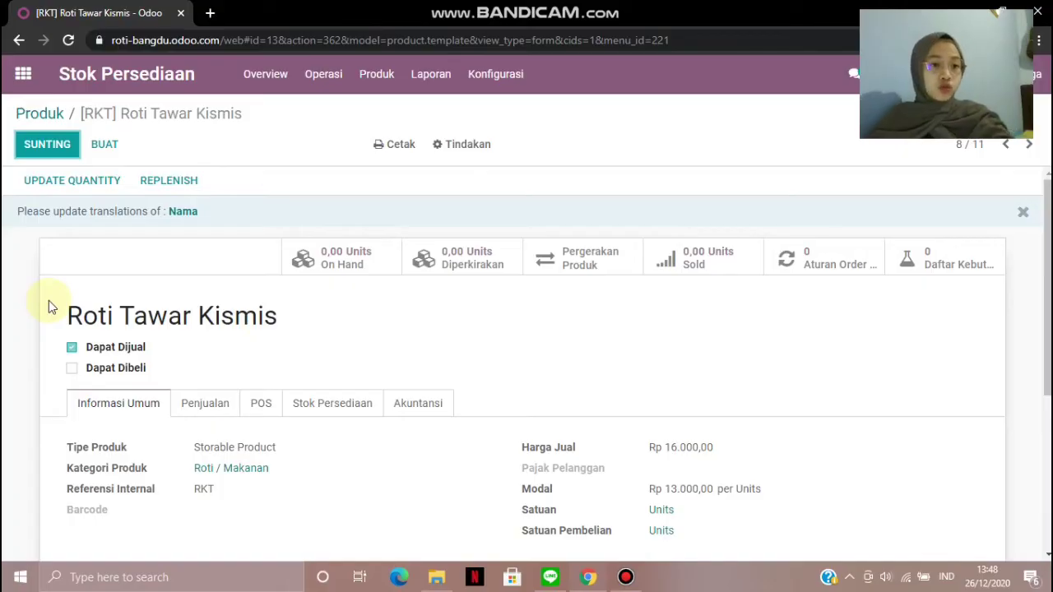
Create a new product named "Chocochips" and exclude it from sale (Dapat Dijual)
left_click(107, 144)
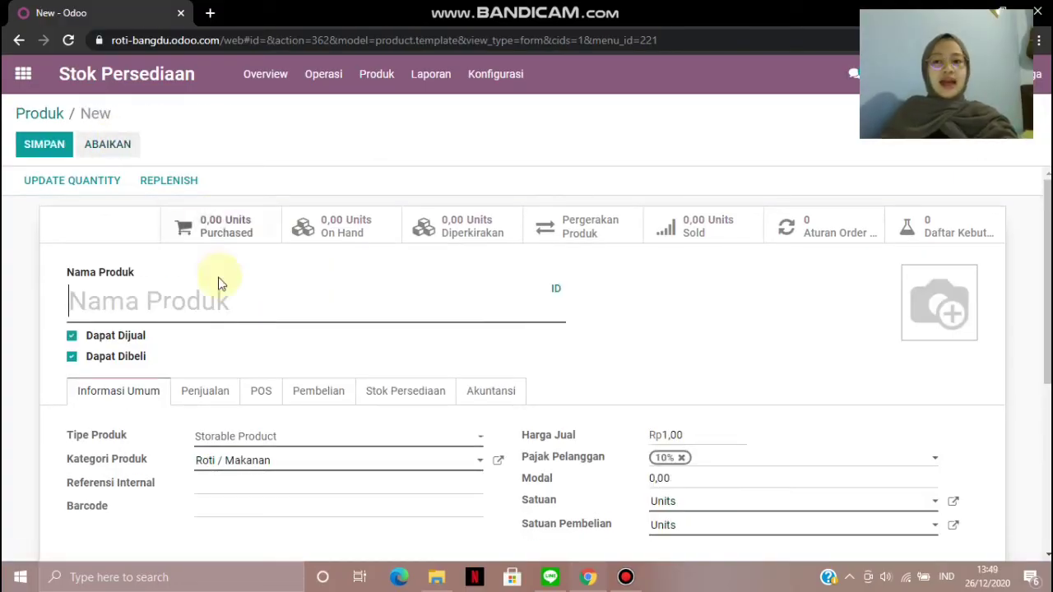
type("Ch")
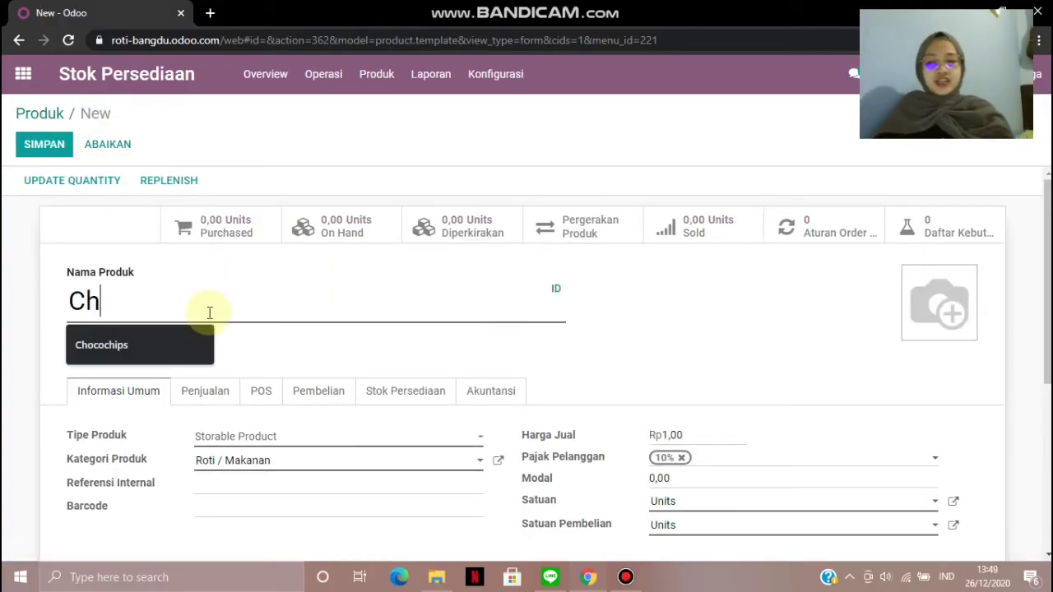
type("ocochips")
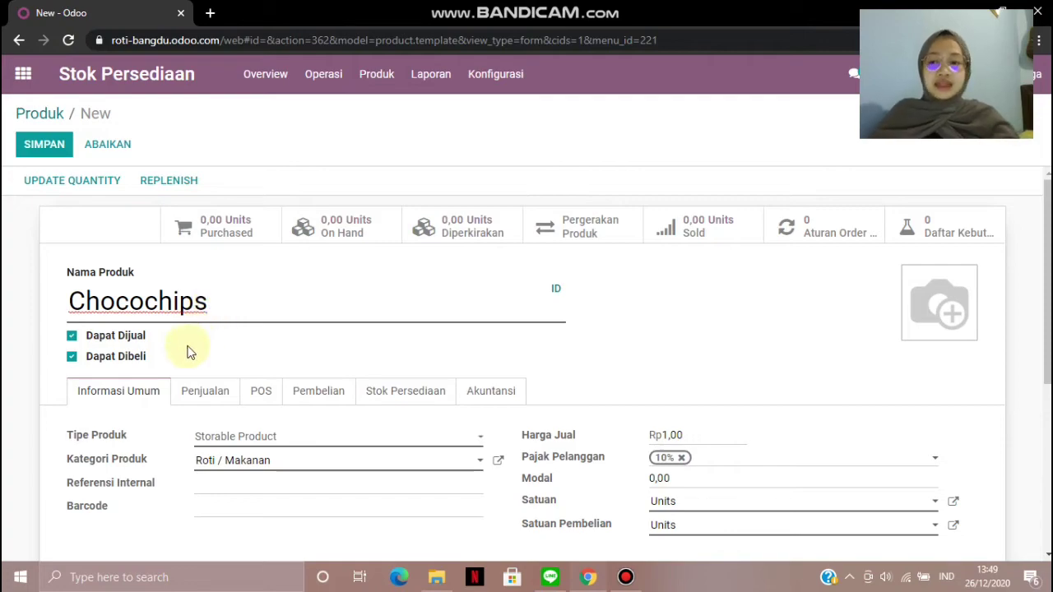
left_click(72, 339)
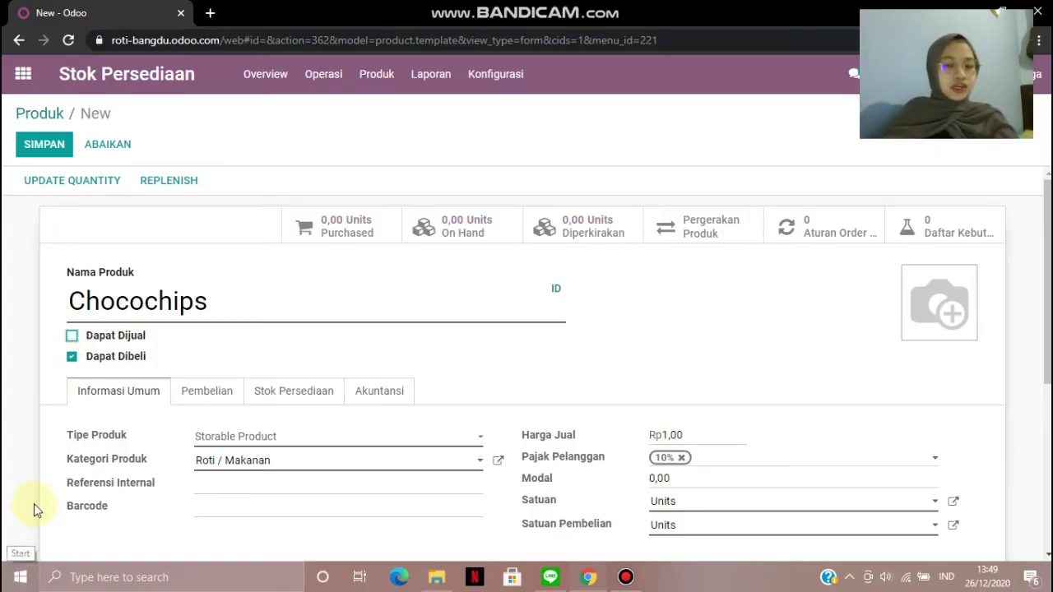
Enter CC as the internal reference of the Chocochips product
scroll(282, 425, "down", 1)
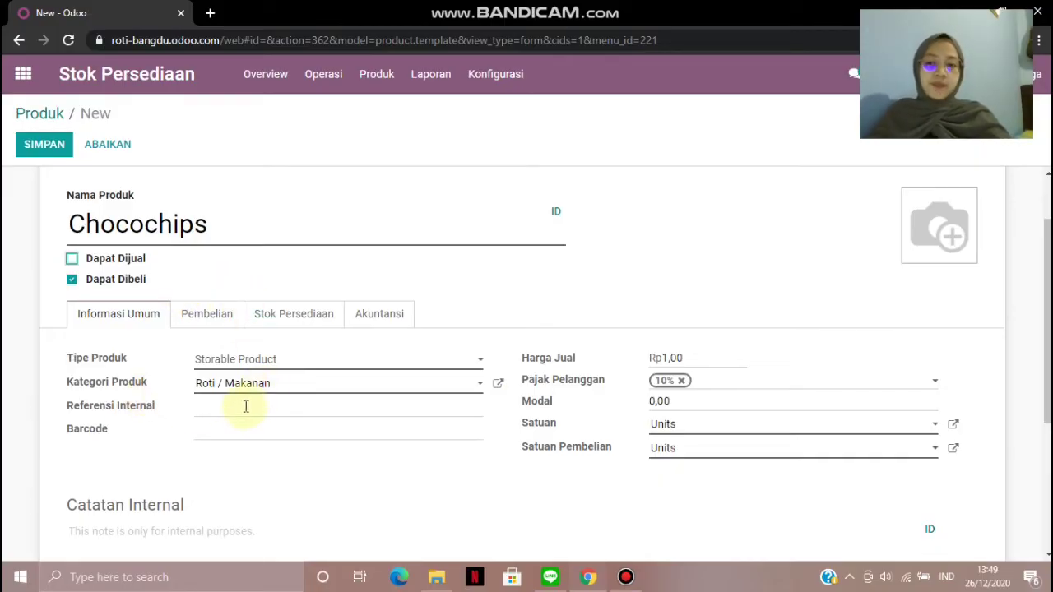
left_click(243, 409)
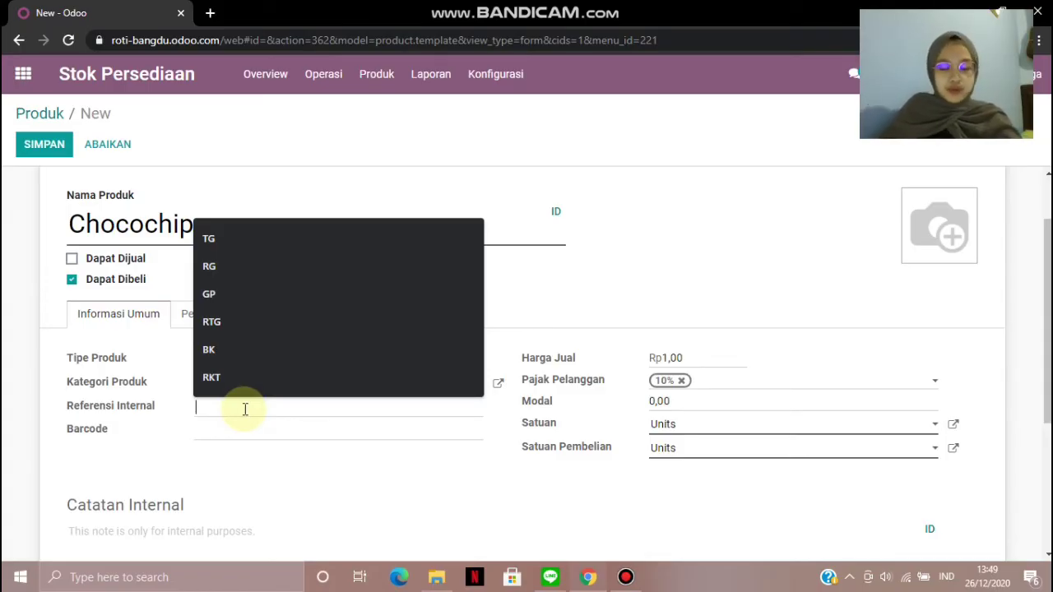
type("CC")
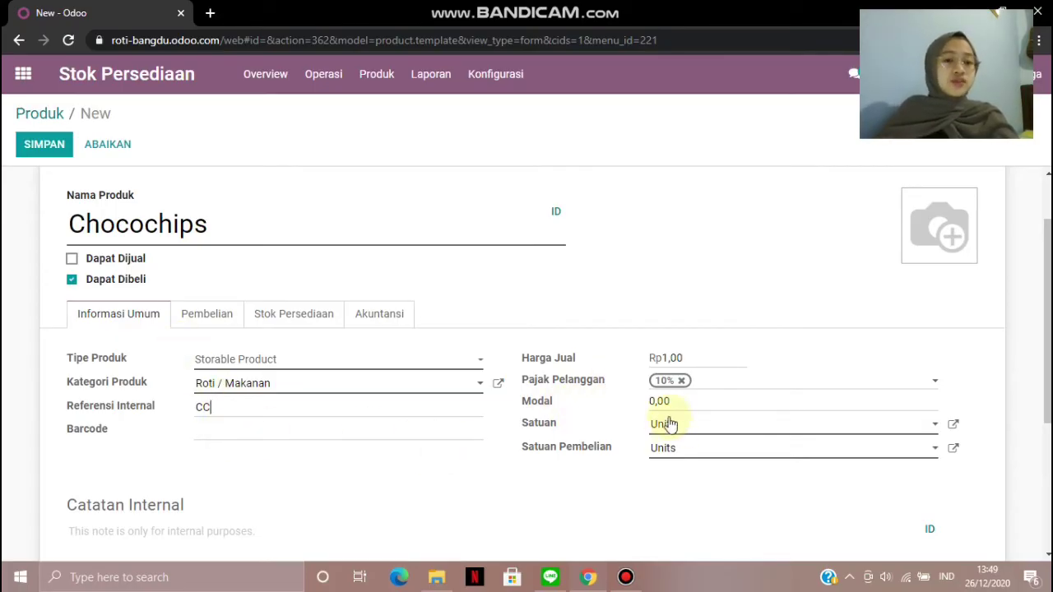
Set the selling price (Harga Jual) of Chocochips to Rp0 and its cost (Modal) to 55.000
left_click(716, 359)
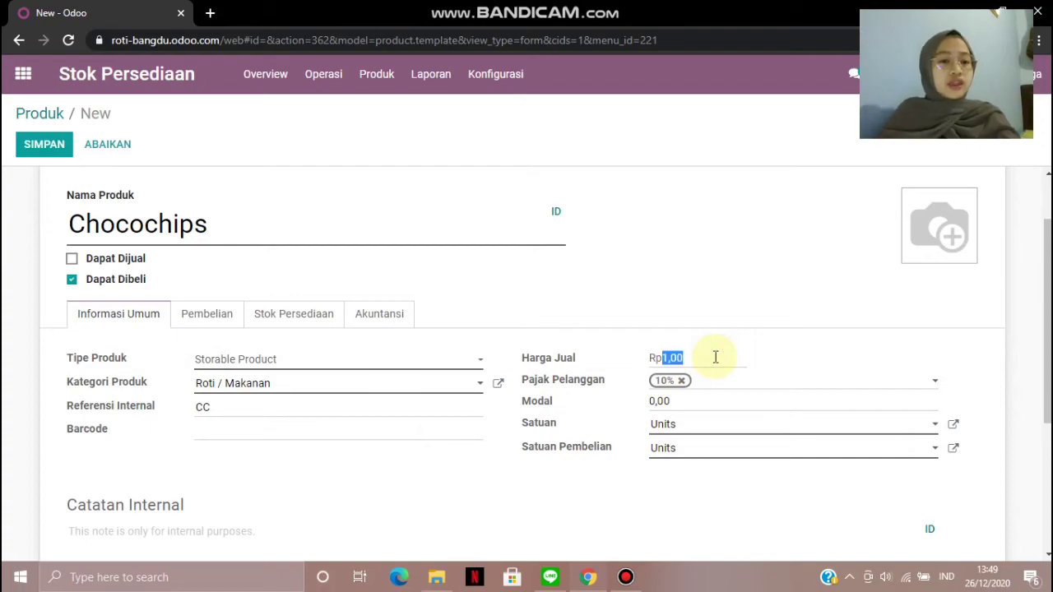
type("0")
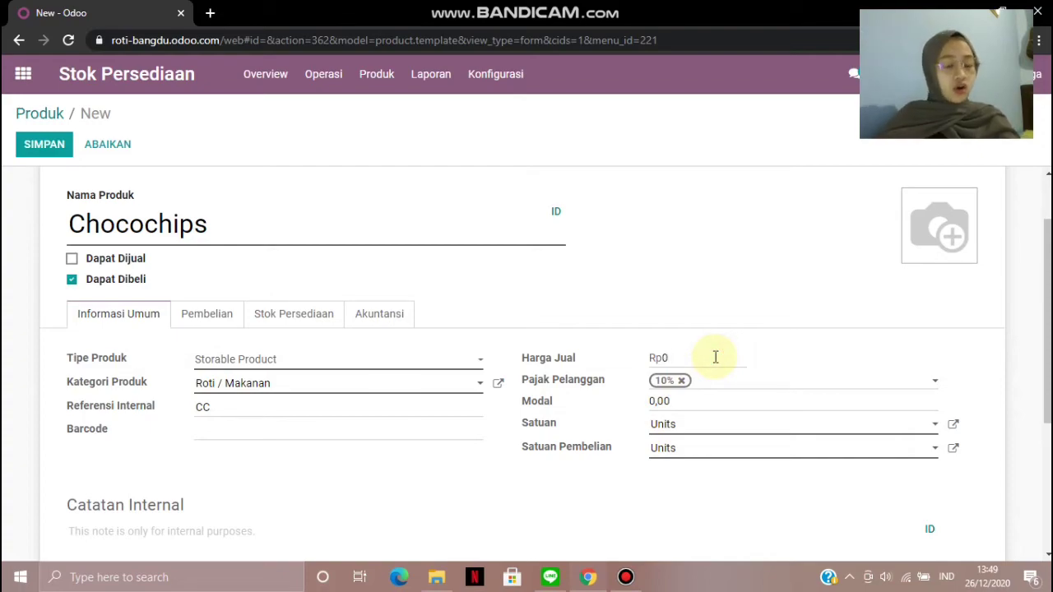
left_click(726, 400)
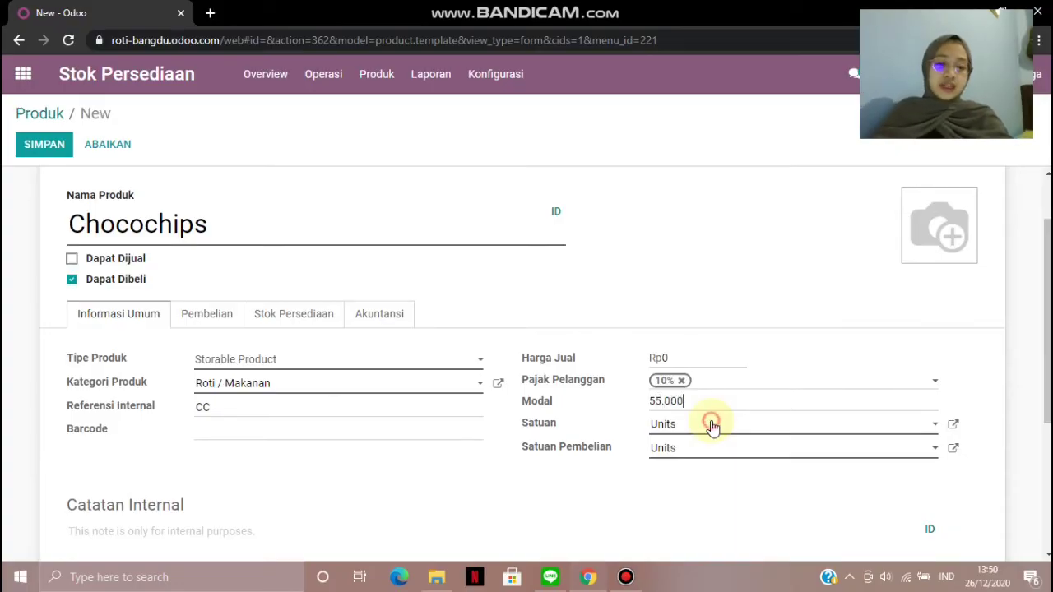
Search the units of measure for kg and set it as the unit (Satuan) of the Chocochips product
left_click(710, 426)
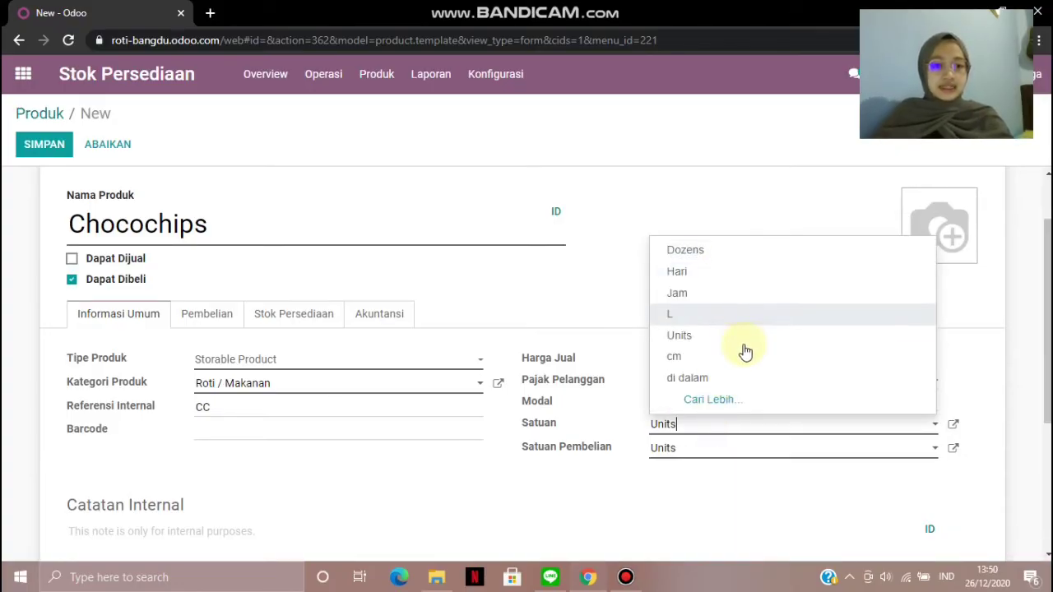
left_click(735, 398)
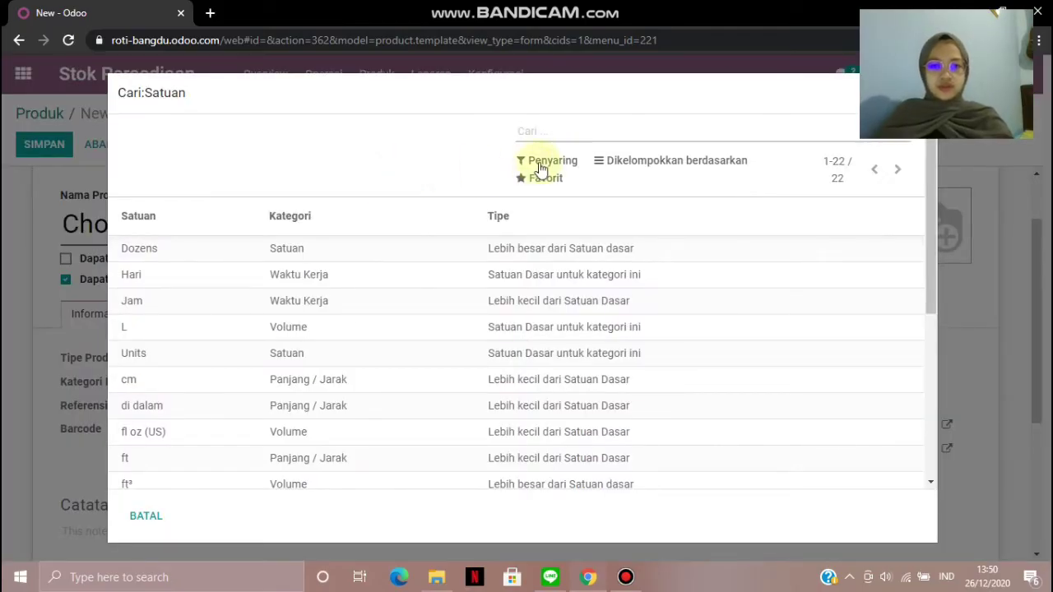
left_click(552, 129)
type("k")
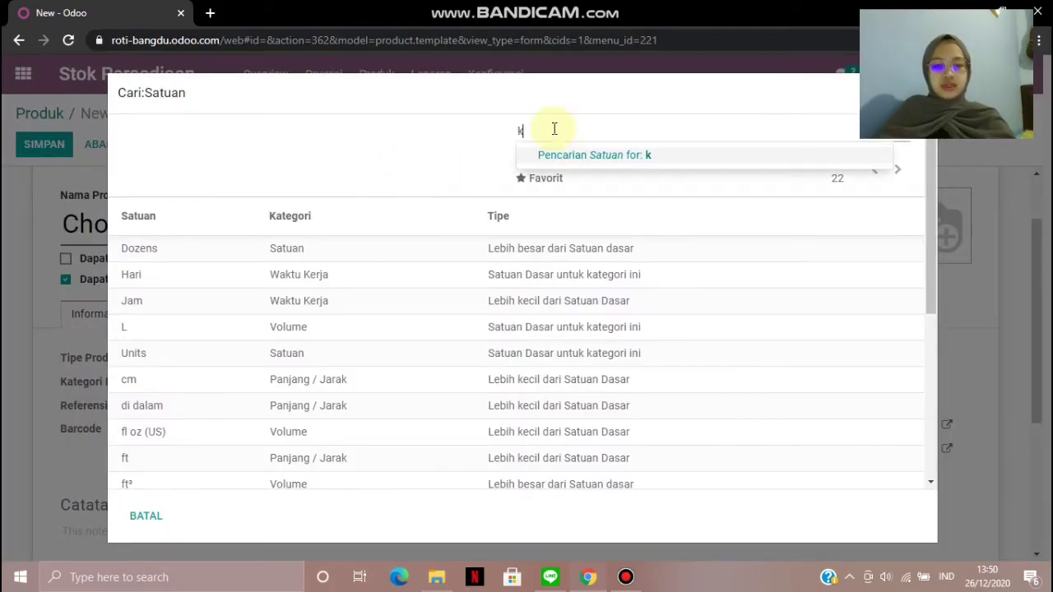
type("g")
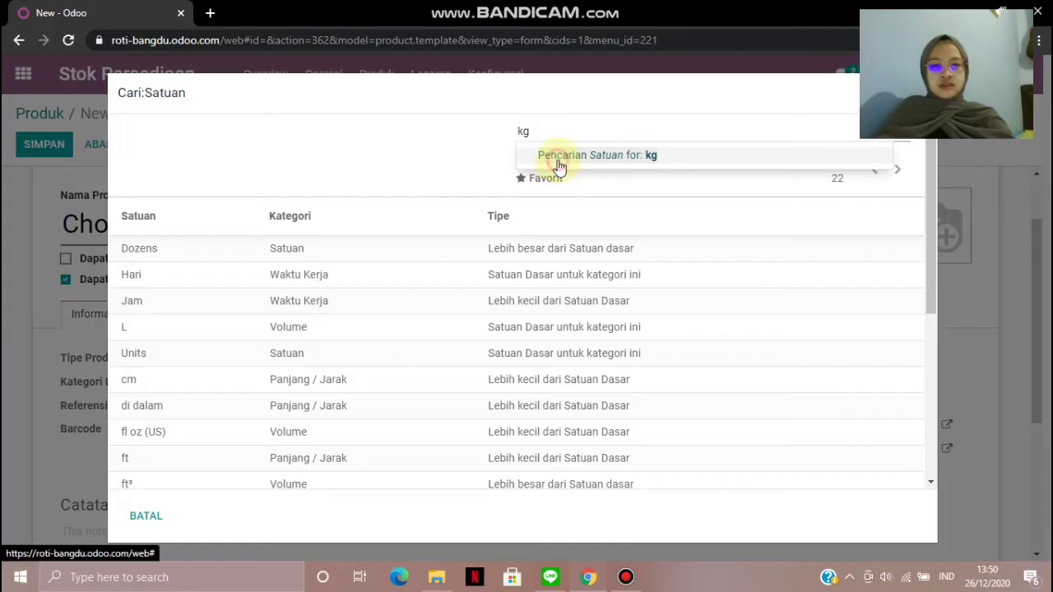
left_click(557, 157)
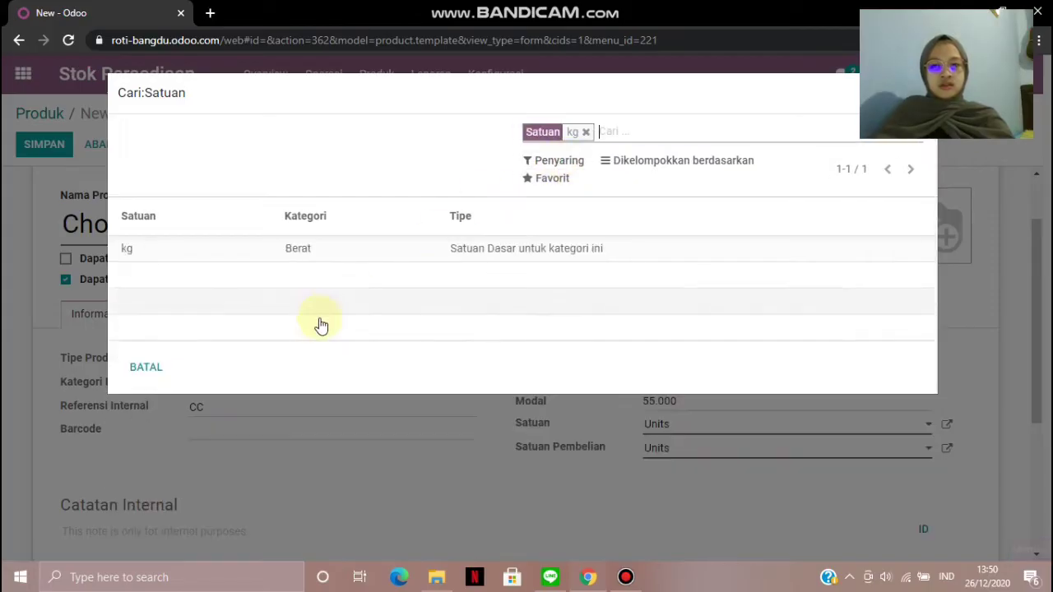
left_click(245, 261)
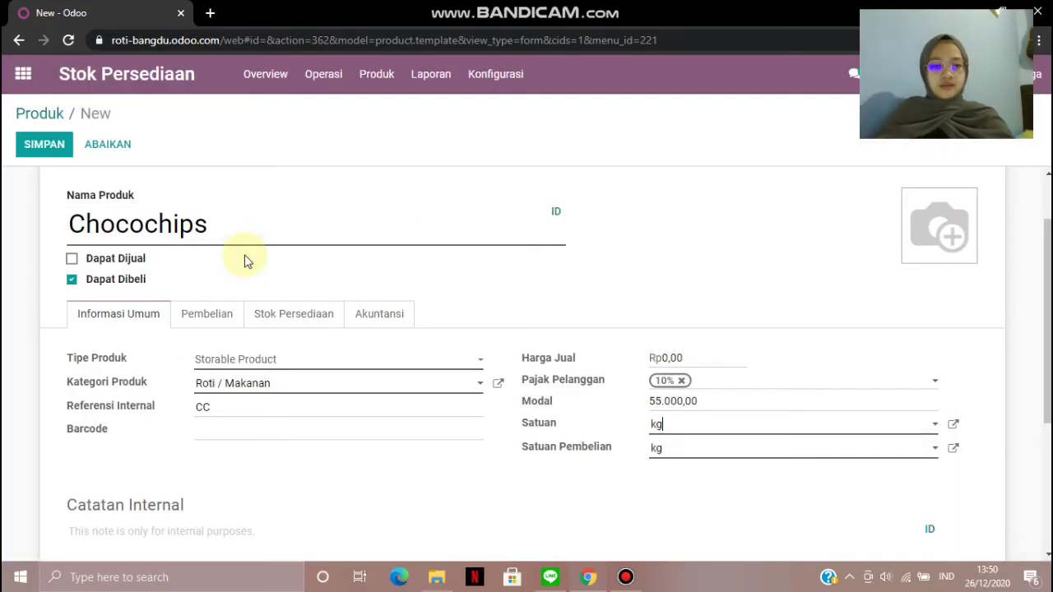
Review the inventory settings of Chocochips, save the product and return to the product list
left_click(296, 325)
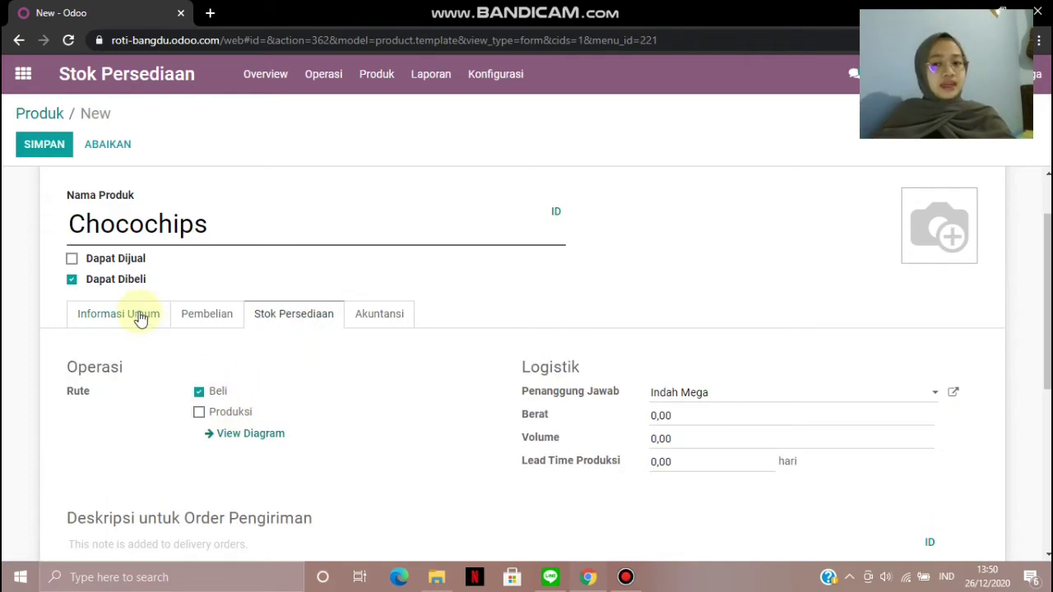
scroll(280, 288, "down", 1)
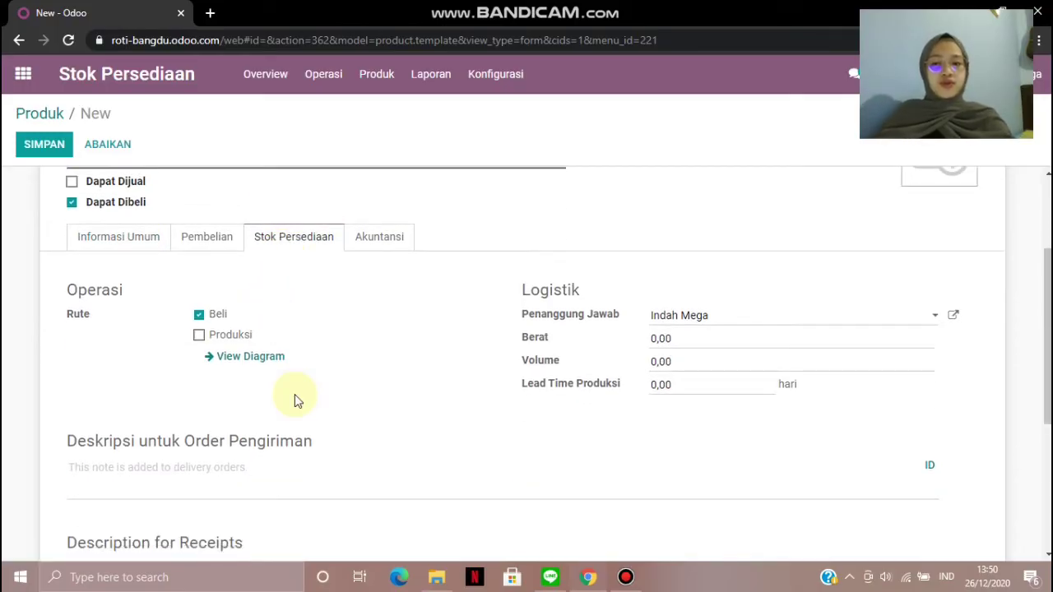
scroll(295, 400, "up", 2)
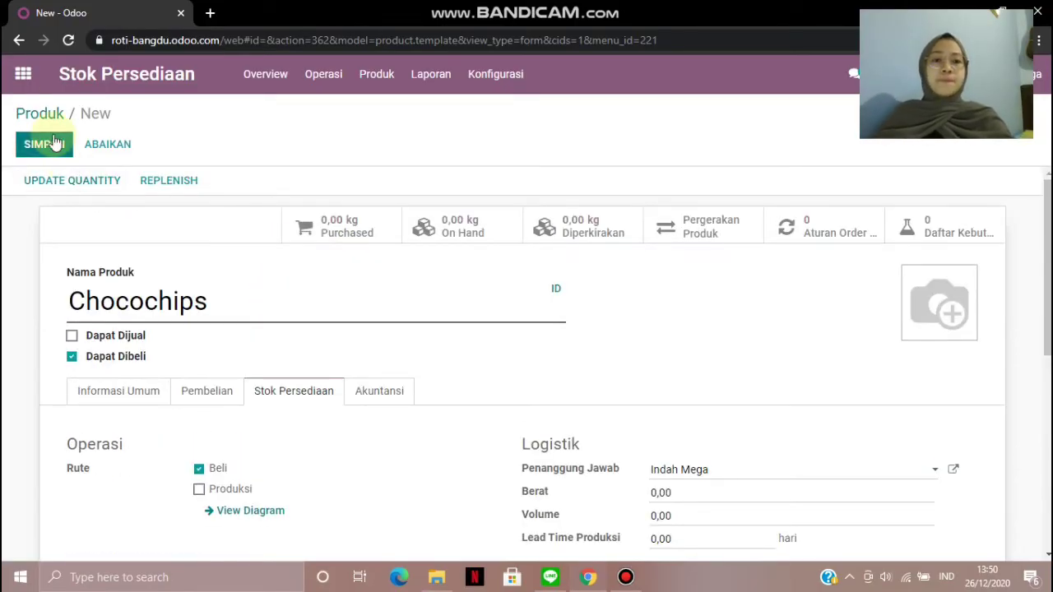
left_click(52, 143)
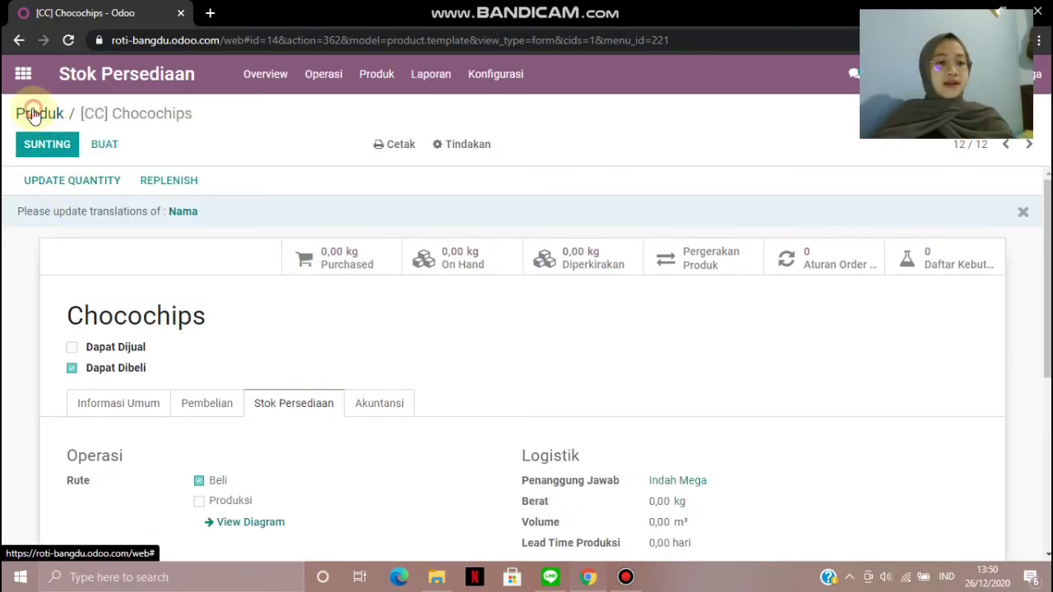
left_click(33, 112)
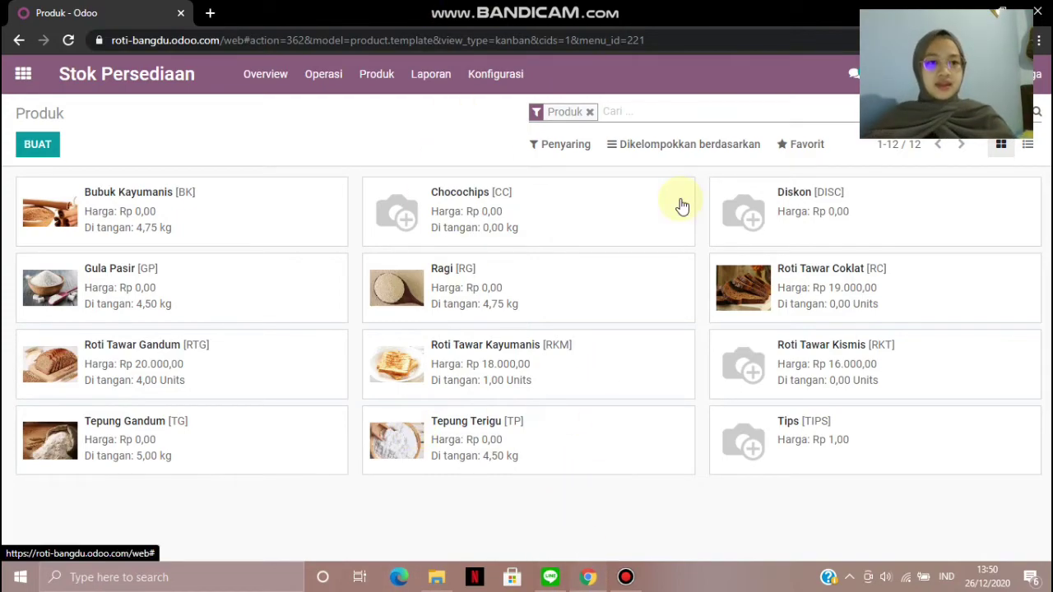
Switch to the Pembelian app and open its list of suppliers (Pemasok)
left_click(35, 83)
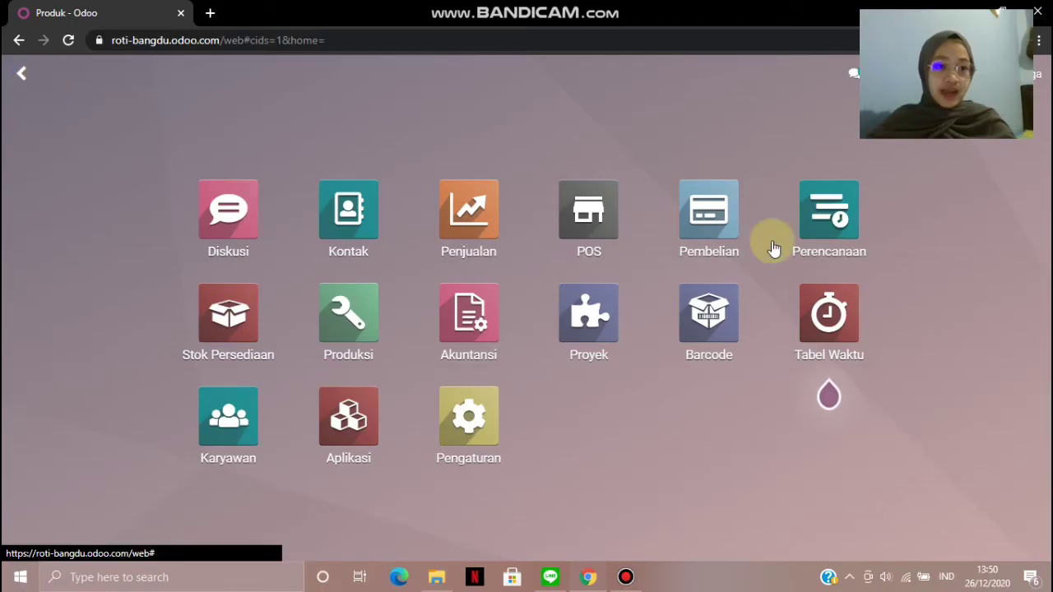
left_click(727, 216)
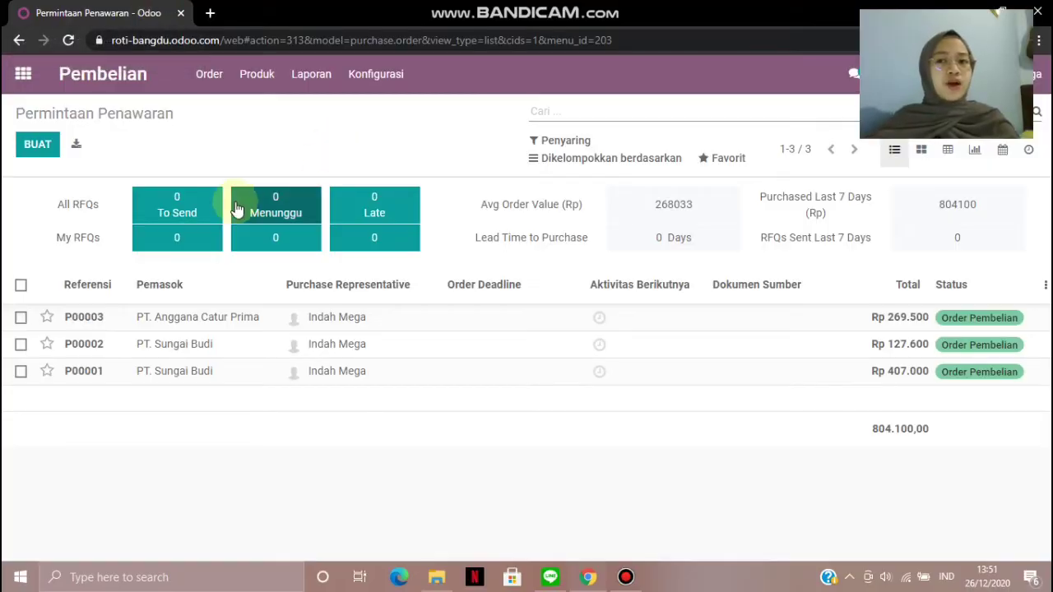
left_click(257, 78)
left_click(211, 75)
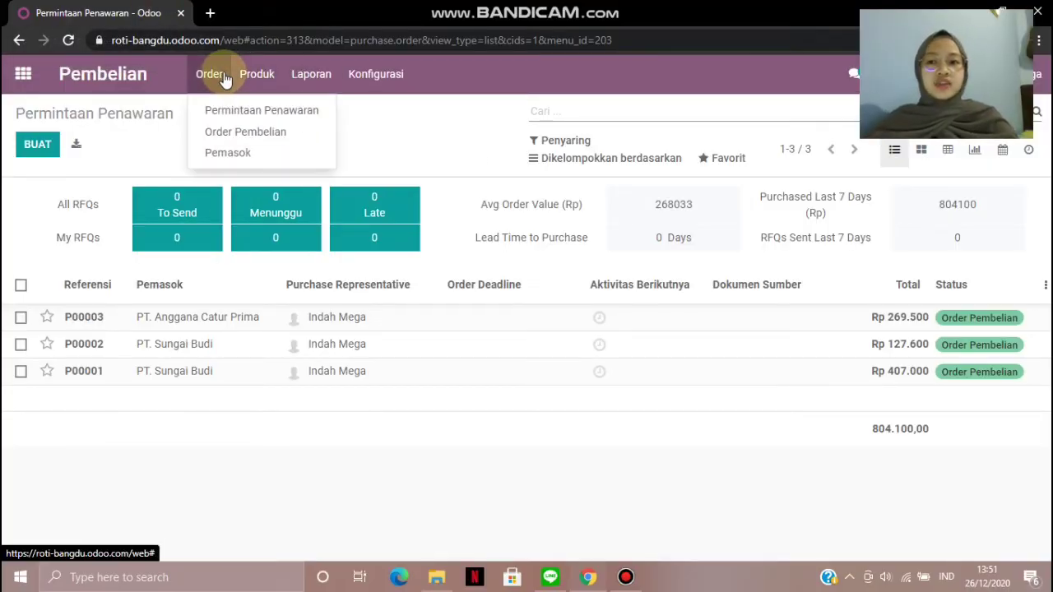
left_click(243, 164)
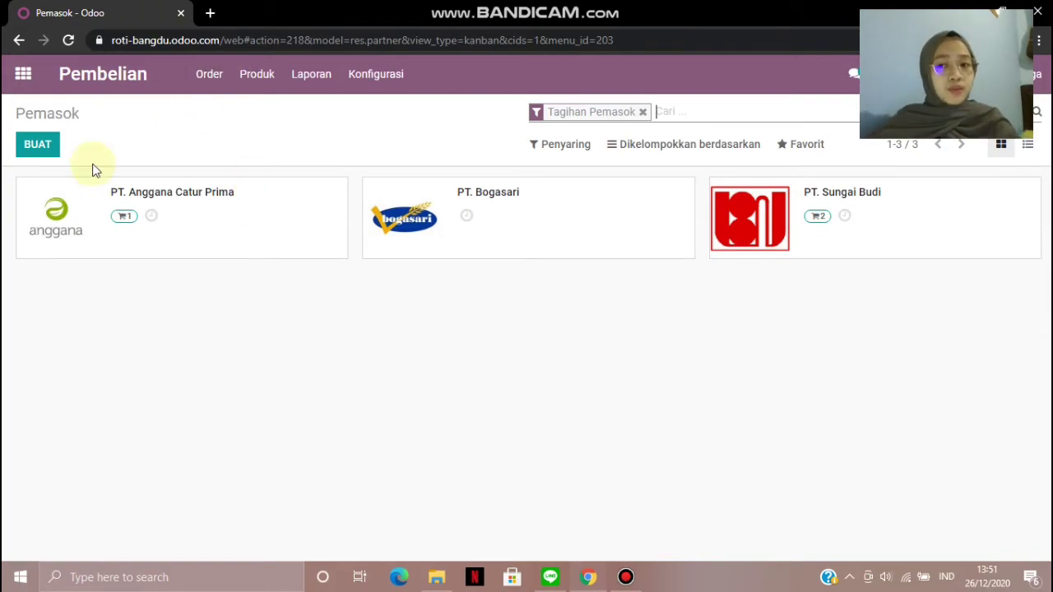
Create a new company supplier named "PT. Silverqueen" and save it
left_click(40, 143)
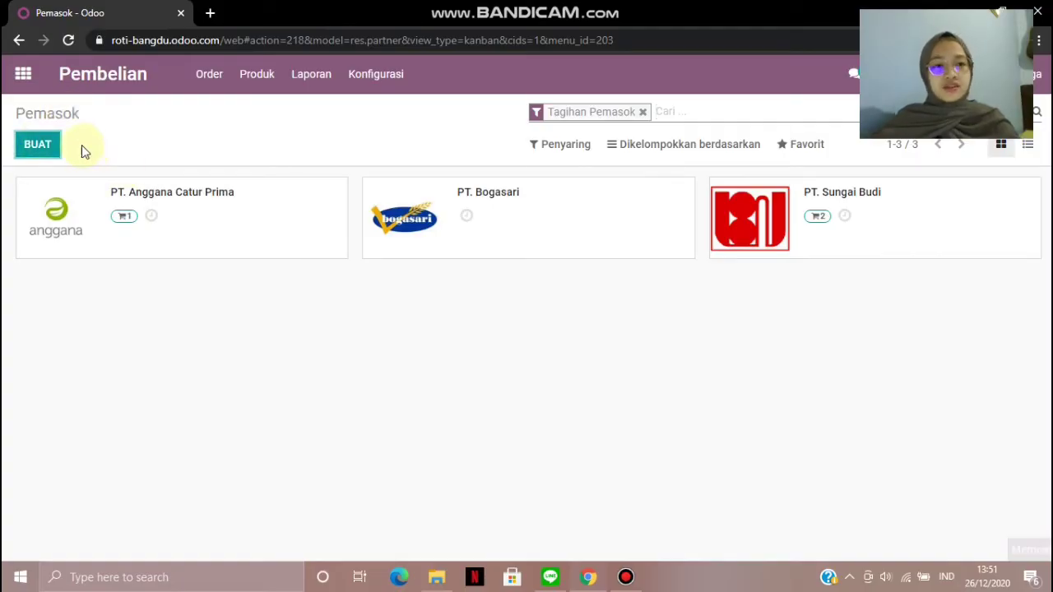
left_click(241, 278)
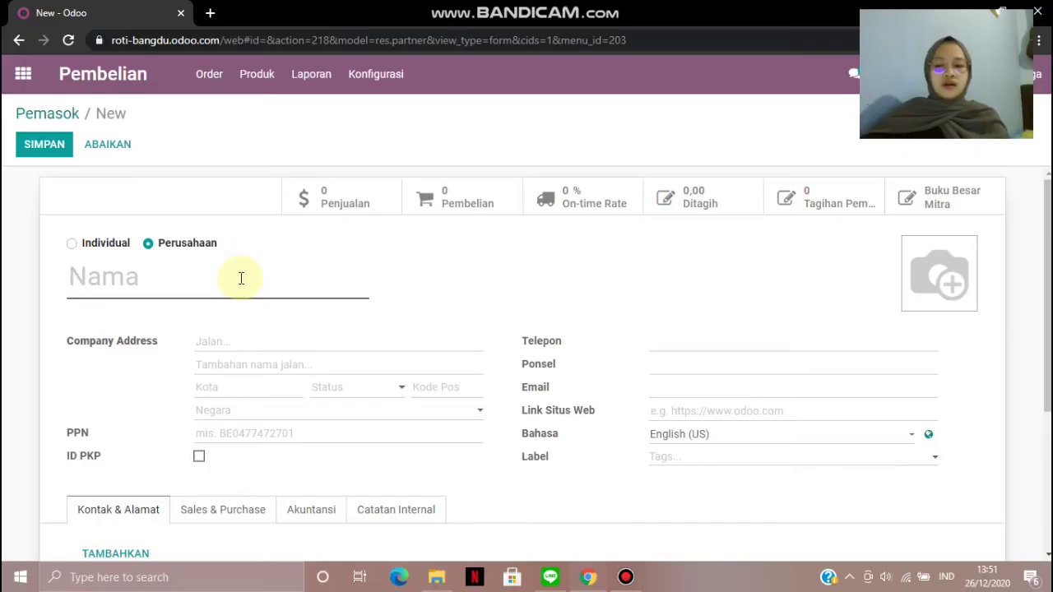
type("PT. Silverqueen")
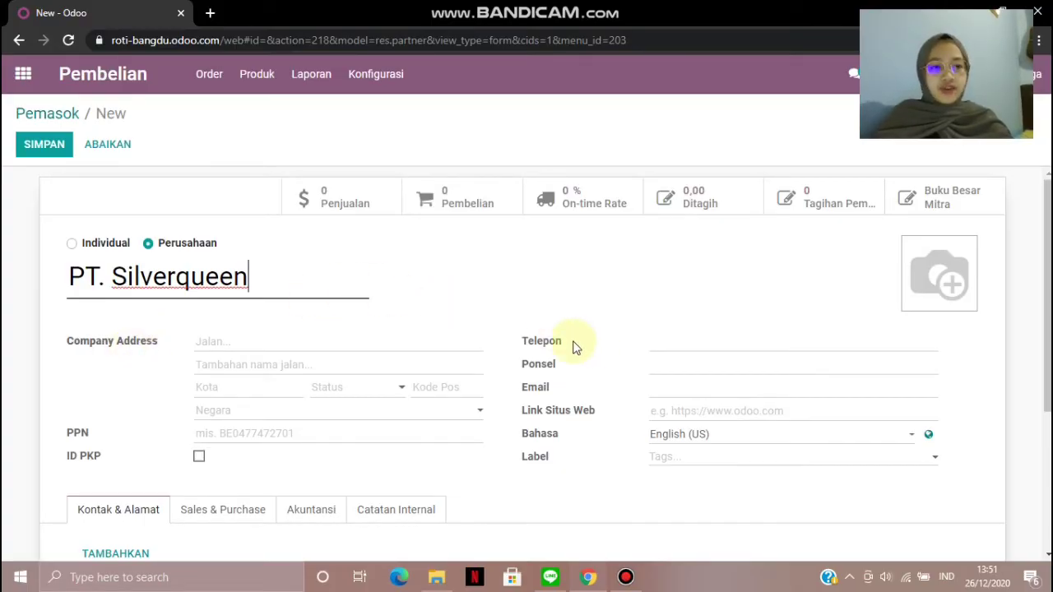
scroll(554, 404, "down", 3)
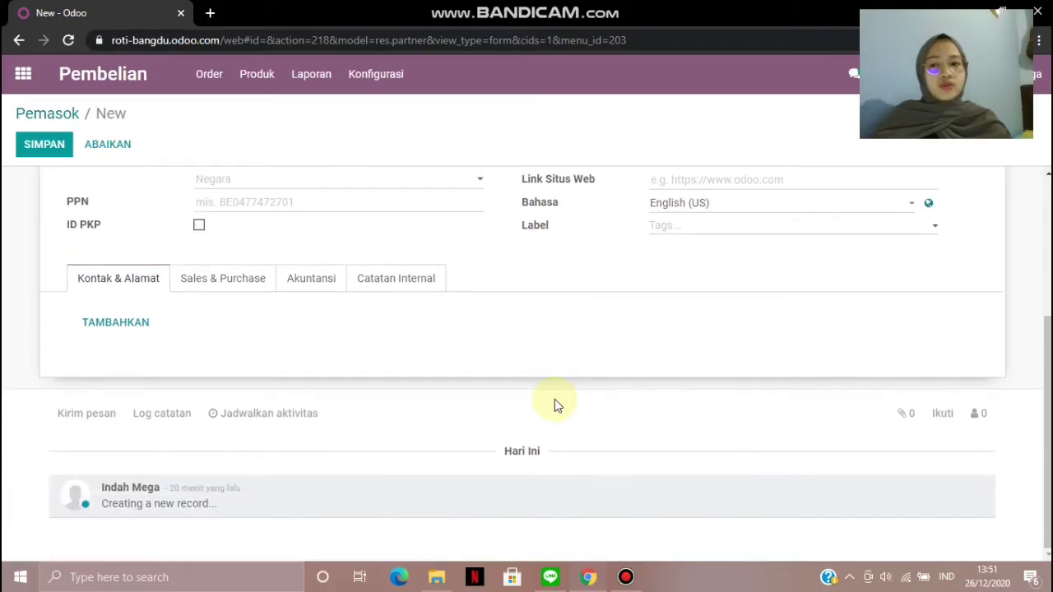
scroll(555, 404, "up", 3)
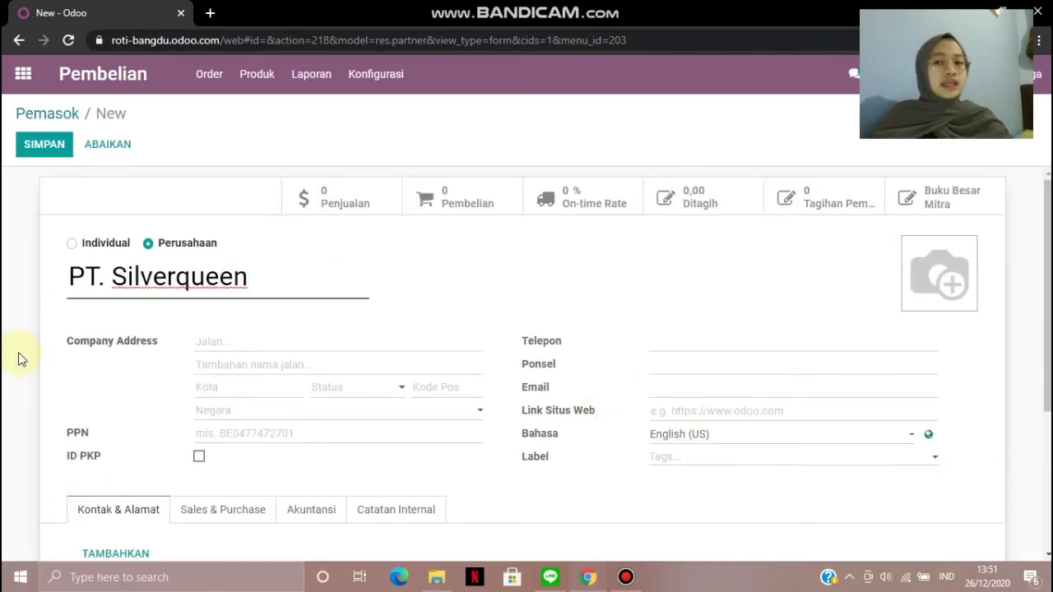
left_click(33, 145)
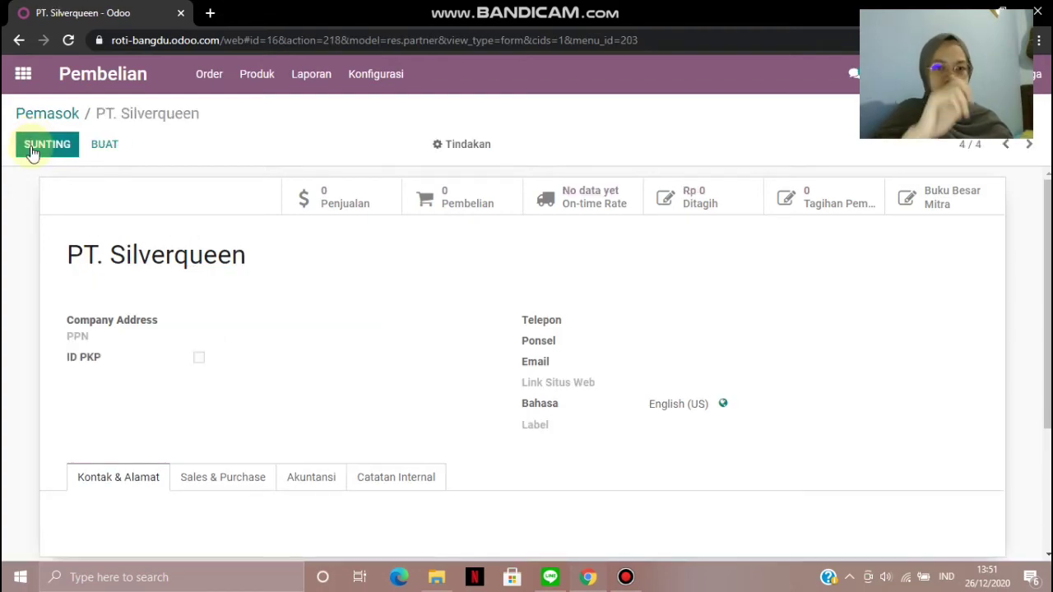
Create a new request for quotation (Permintaan Penawaran) with PT. Anggana Catur Prima as the supplier
left_click(200, 82)
left_click(94, 78)
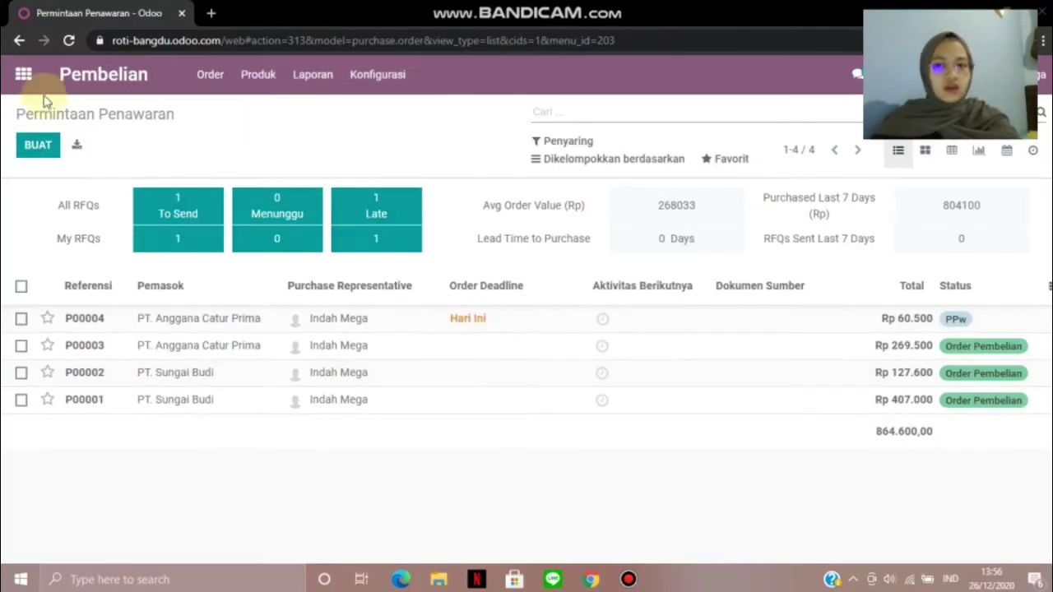
left_click(39, 148)
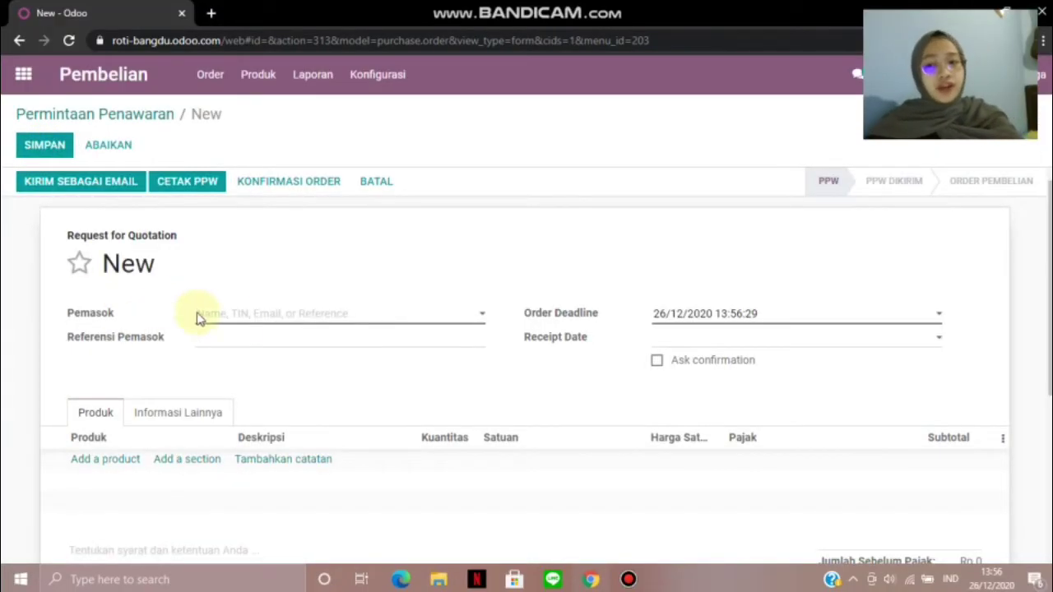
left_click(276, 329)
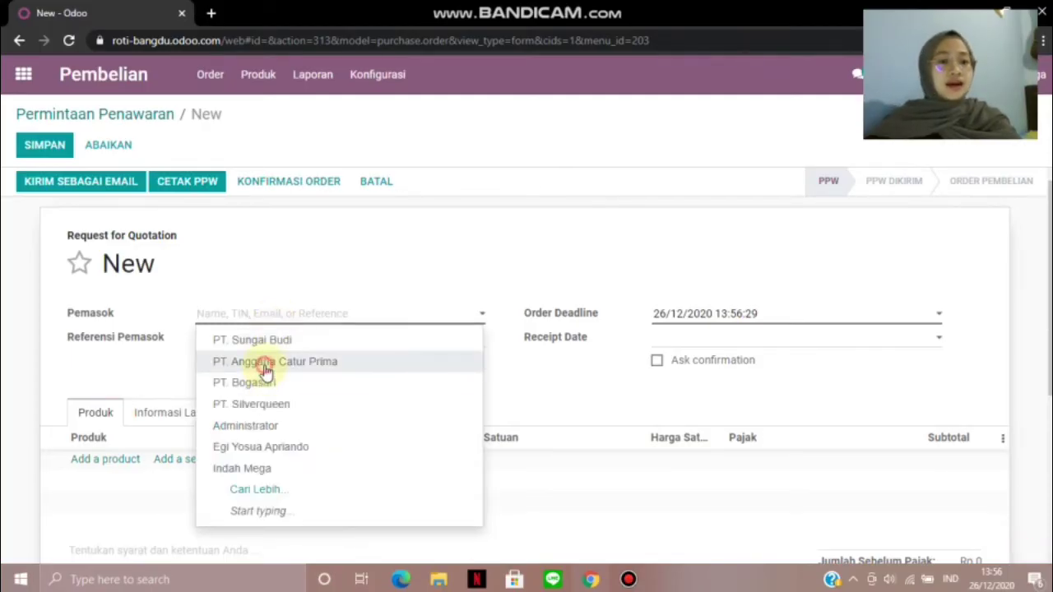
left_click(265, 366)
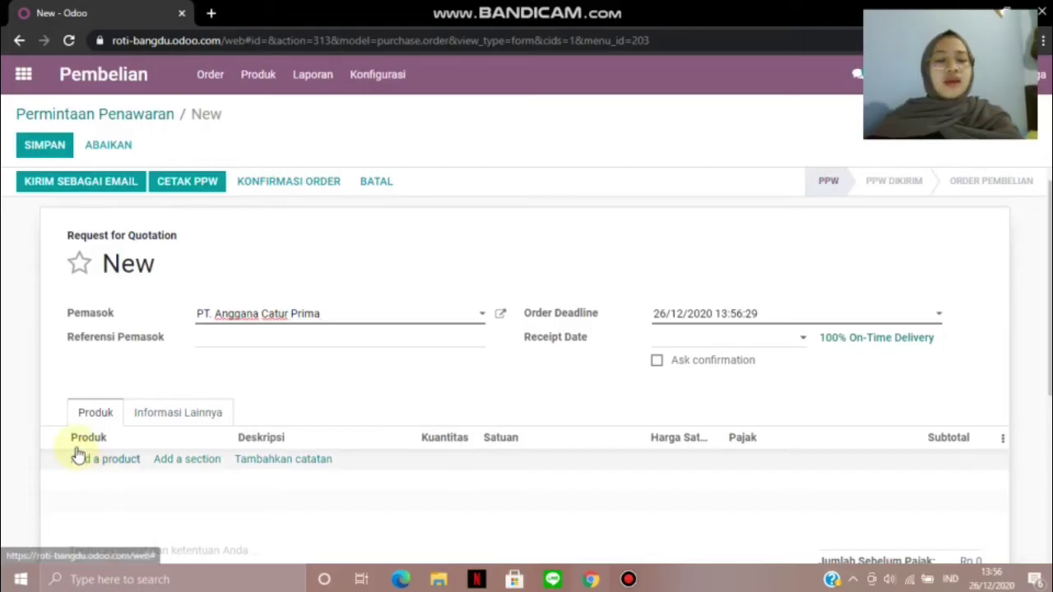
scroll(35, 326, "down", 2)
scroll(67, 382, "up", 2)
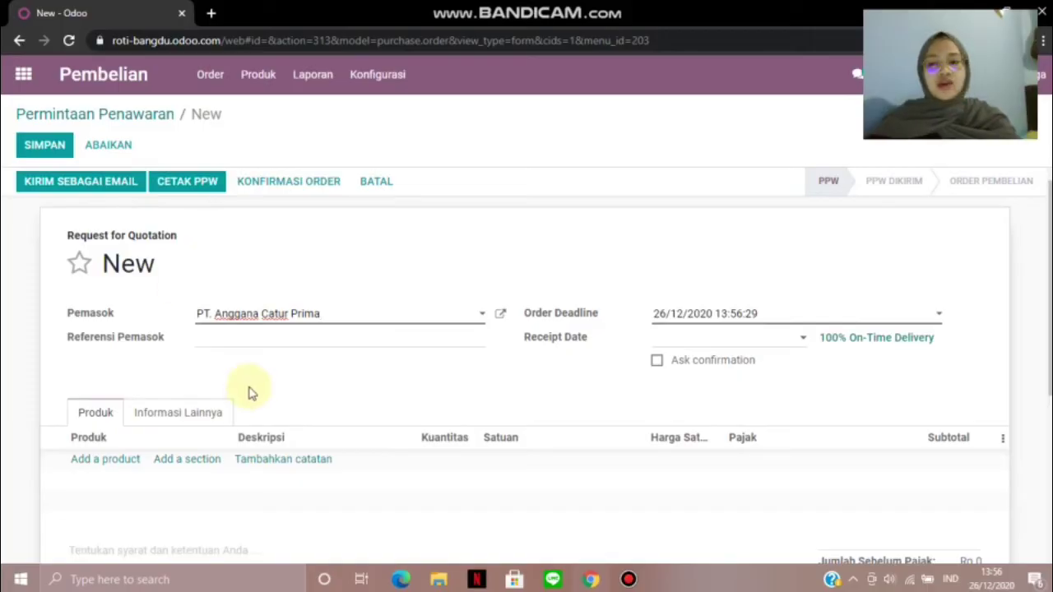
Add a section named "Bahan Baku" to the quotation request and a product line for [CC] Chocochips beneath it
left_click(164, 460)
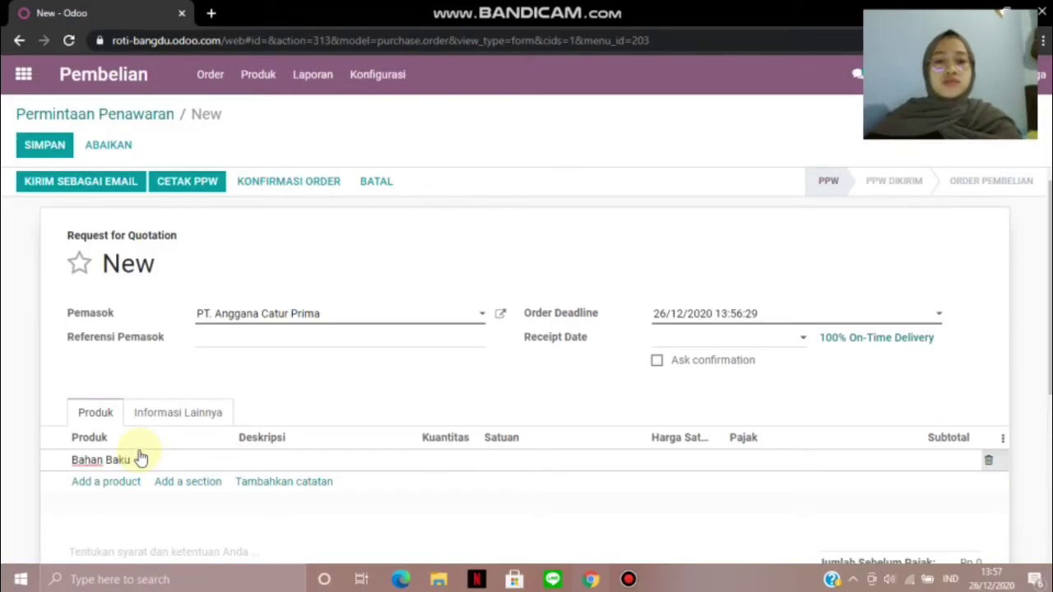
left_click(106, 482)
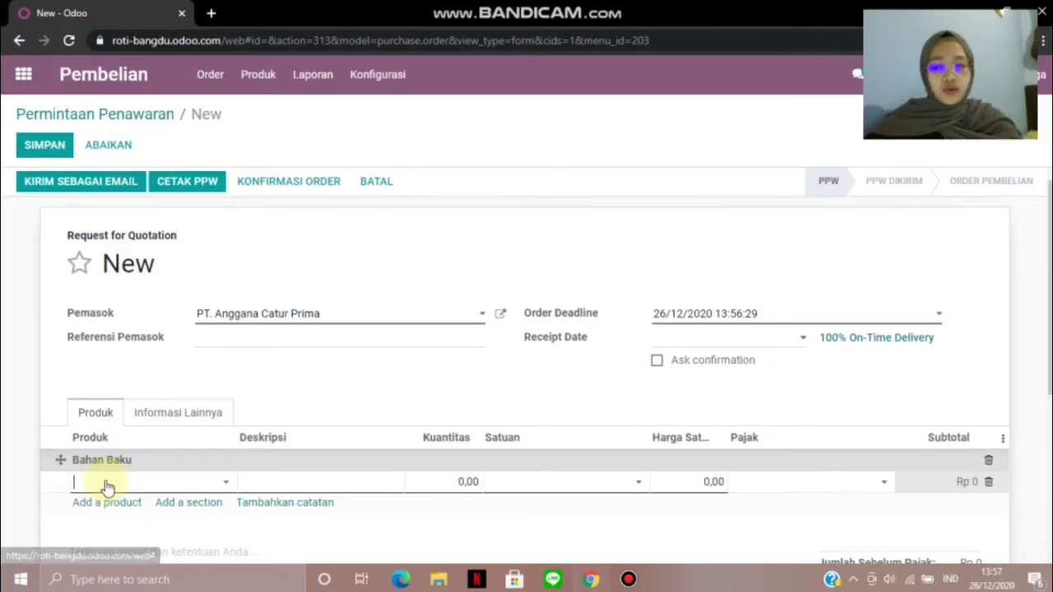
left_click(94, 486)
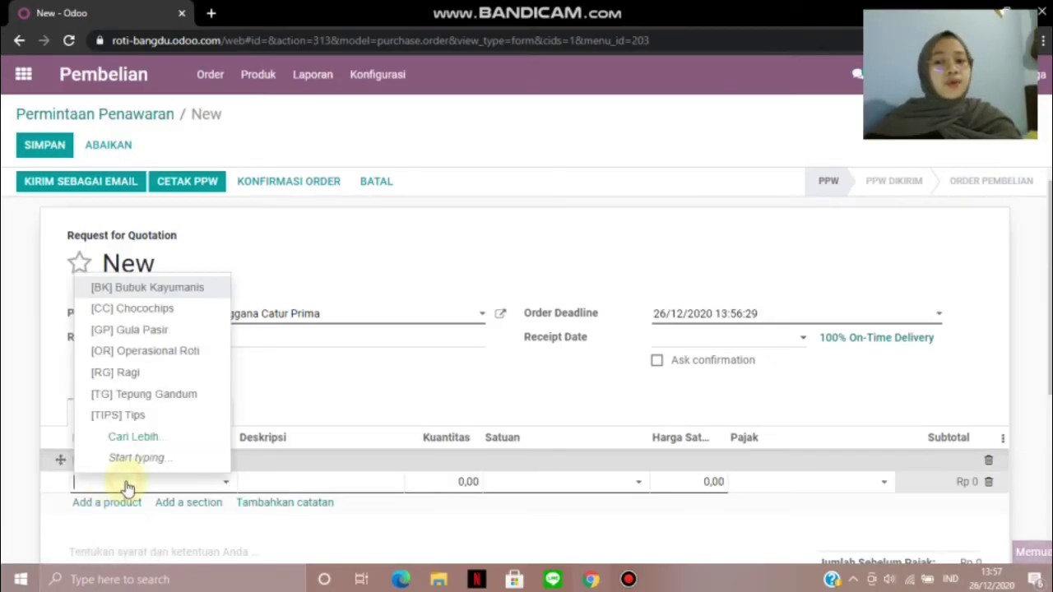
left_click(168, 316)
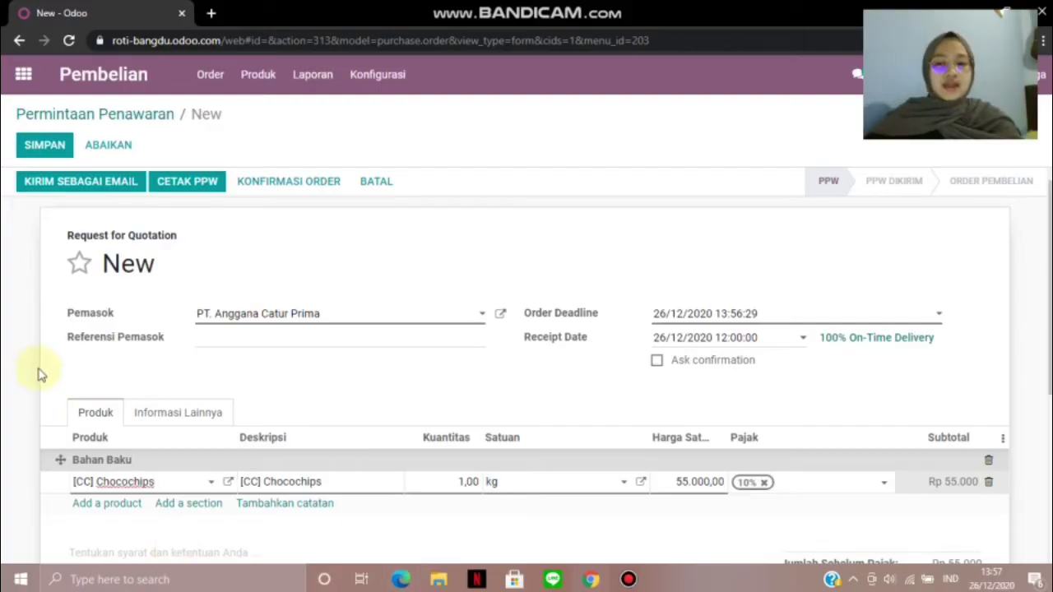
Set the quantity (Kuantitas) of the Chocochips line to 3 kg and review the order totals
scroll(66, 379, "down", 2)
scroll(428, 395, "up", 1)
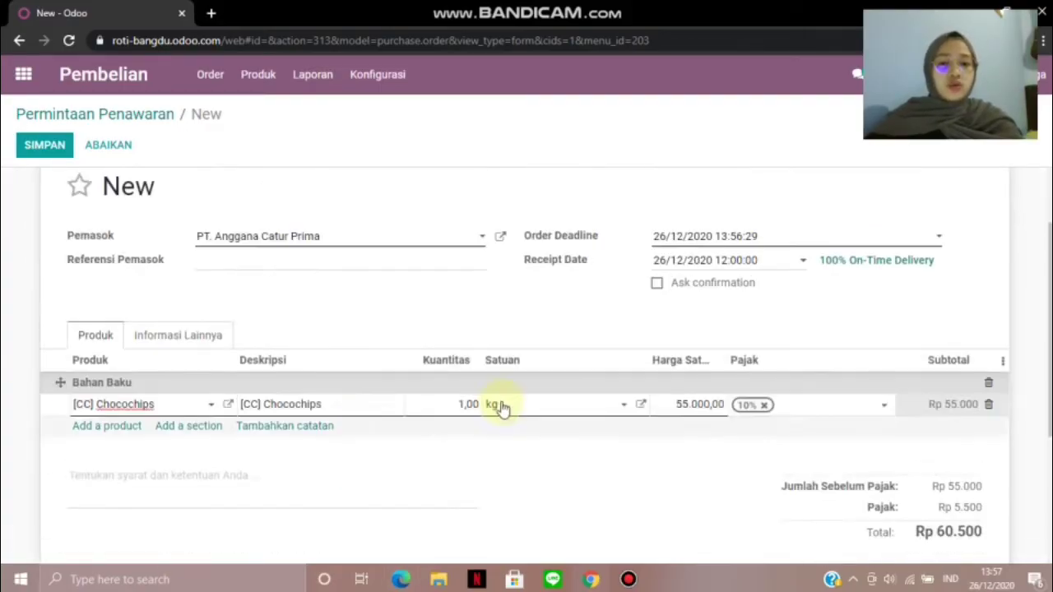
left_click(463, 404)
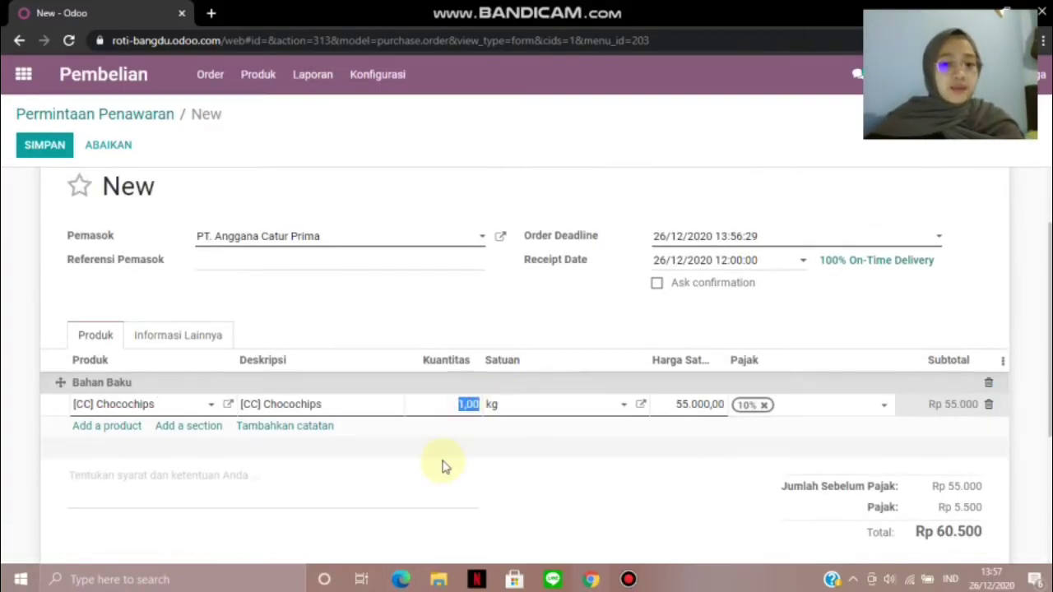
type("3")
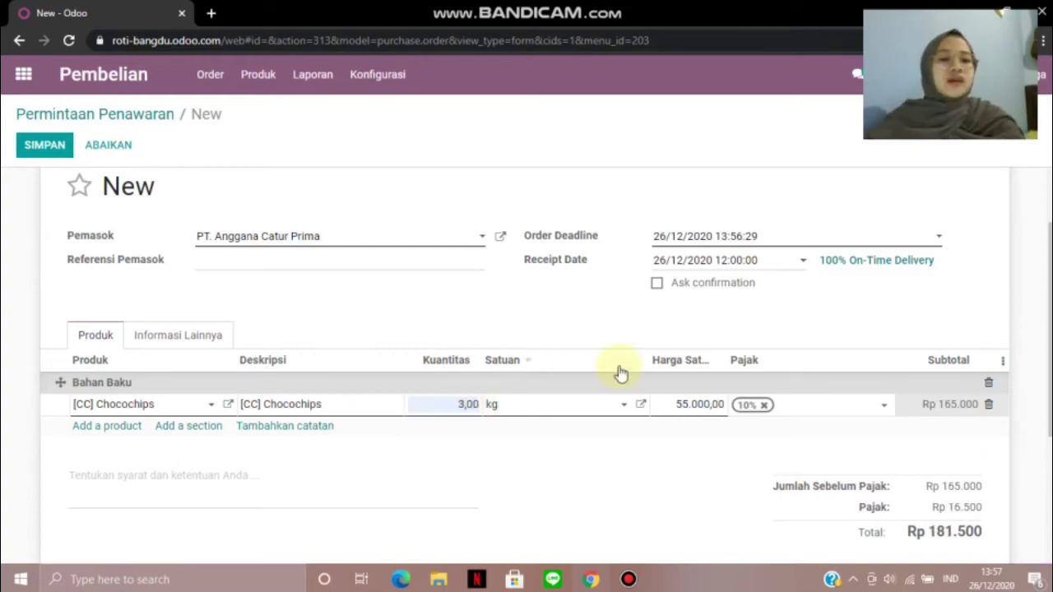
scroll(631, 435, "up", 1)
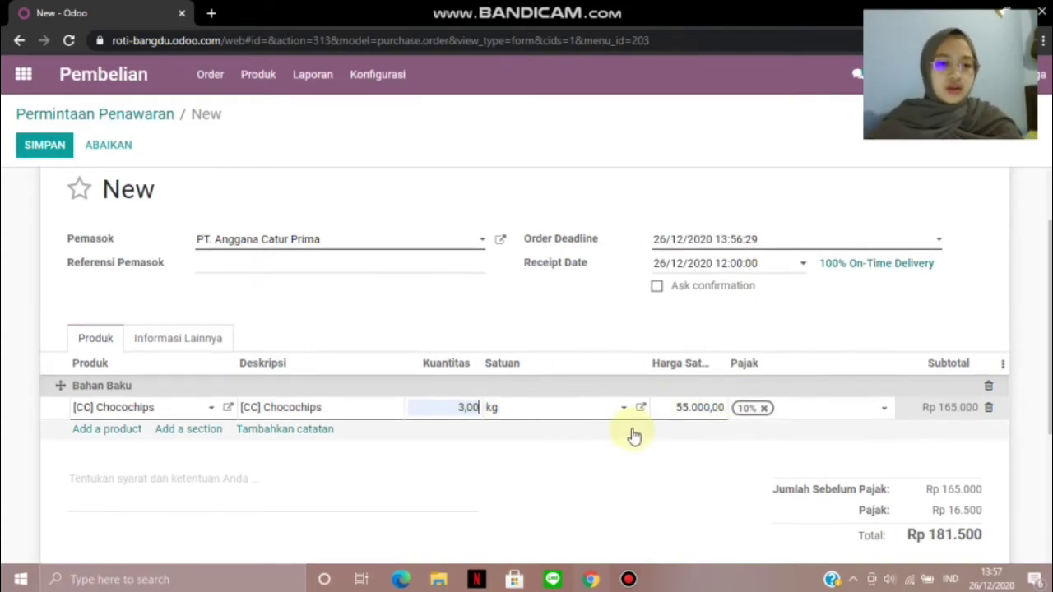
scroll(785, 466, "down", 1)
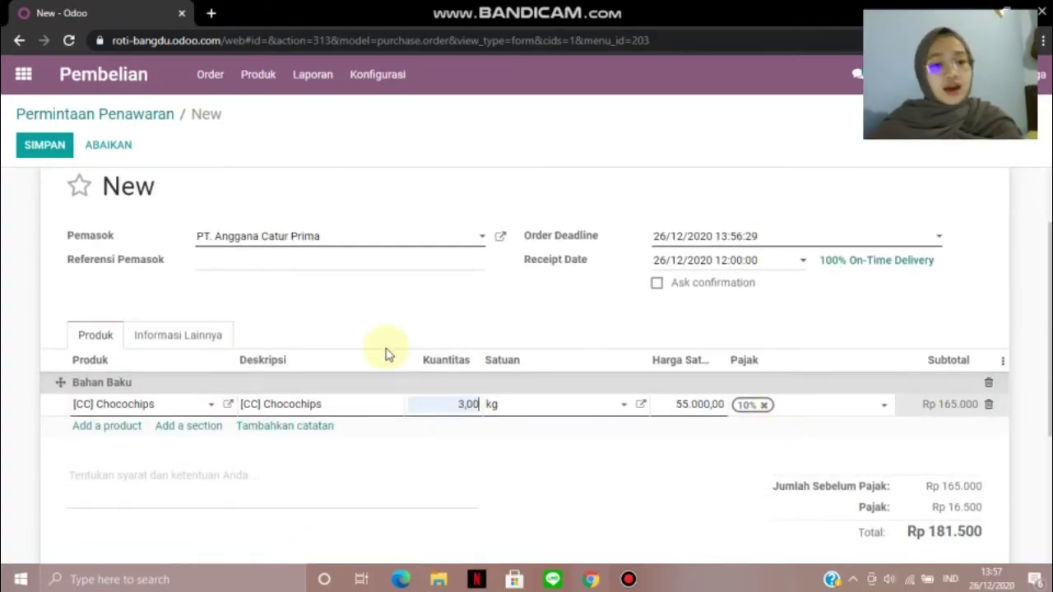
Check the order totals and save the request for quotation to PT. Anggana Catur Prima
scroll(505, 457, "down", 1)
scroll(505, 457, "down", 1)
scroll(712, 364, "up", 3)
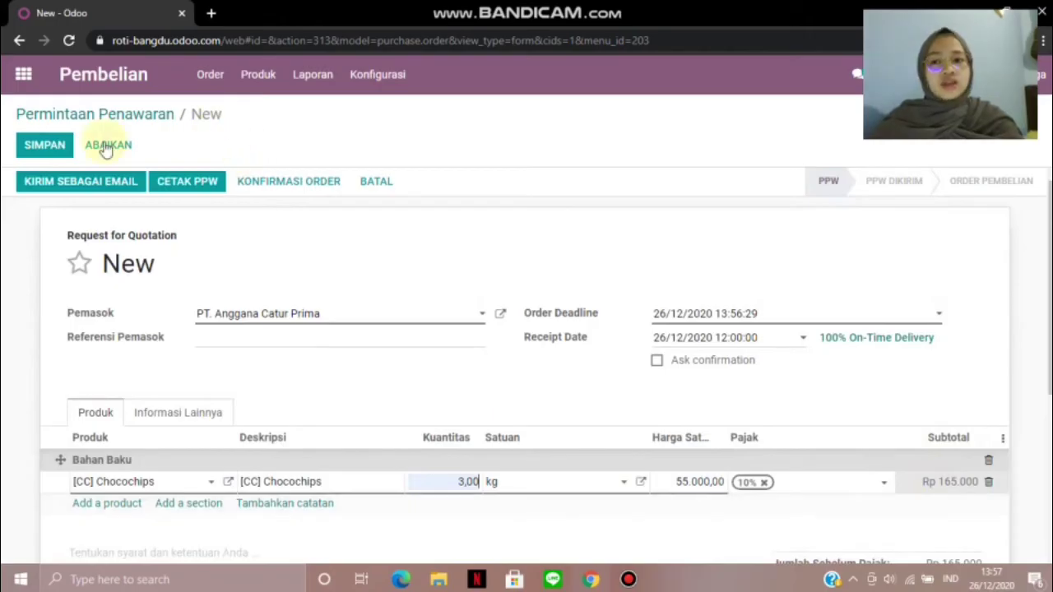
left_click(52, 150)
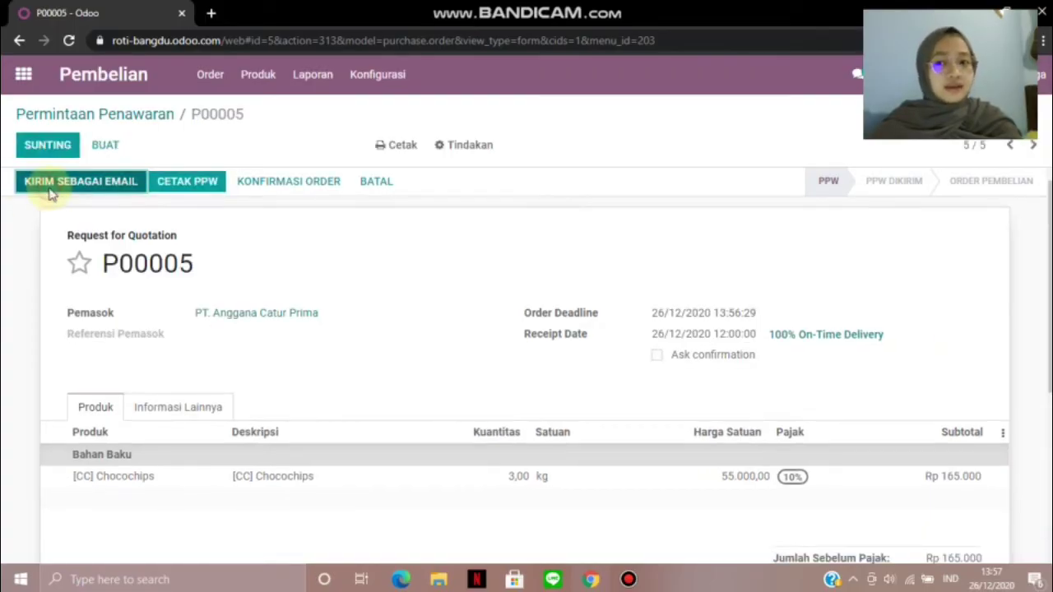
Start sending the quotation request by email and save the supplier's e-mail address on the PT. Anggana Catur Prima contact
left_click(50, 190)
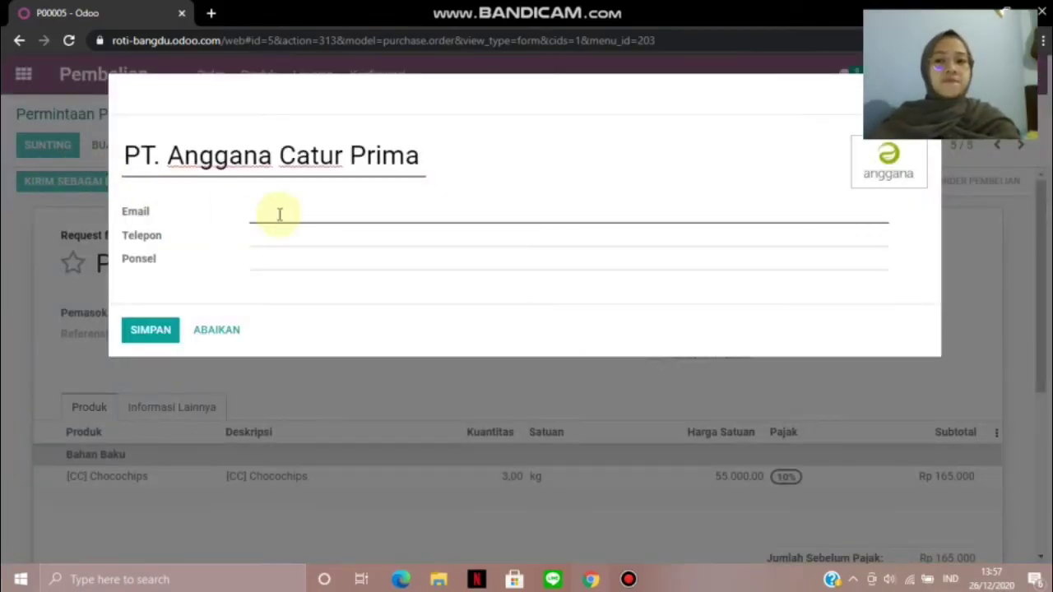
left_click(279, 214)
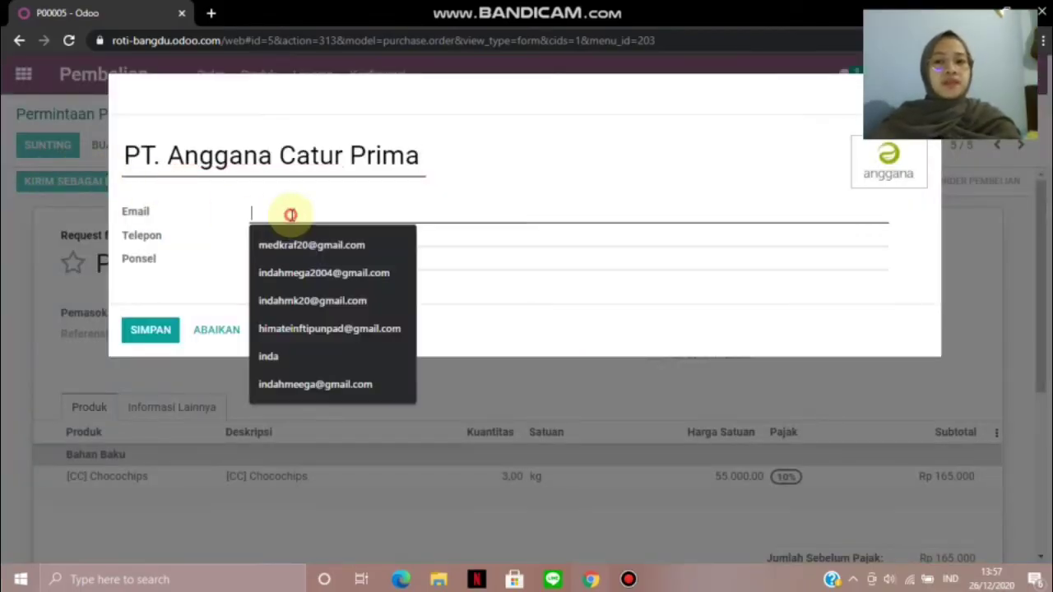
left_click(287, 243)
left_click(151, 332)
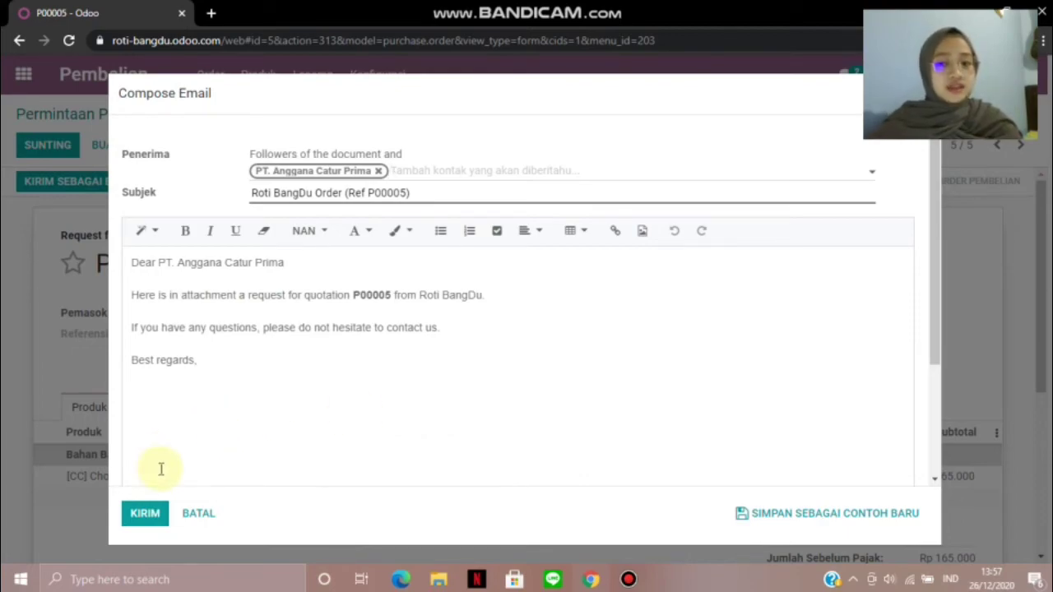
Review the composed quotation email to PT. Anggana Catur Prima and cancel it without sending
left_click(219, 372)
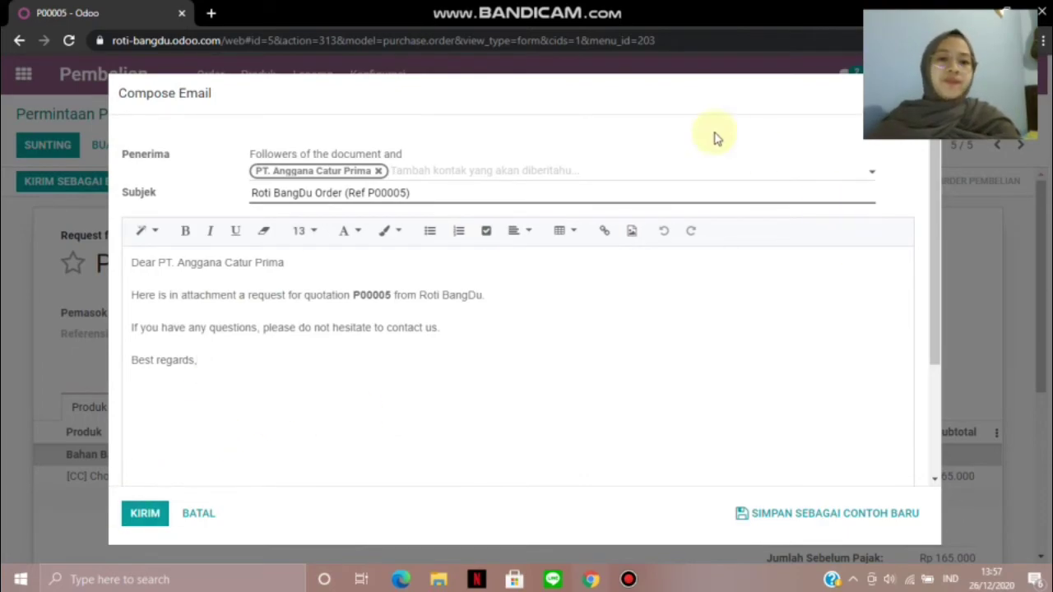
triple_click(620, 83)
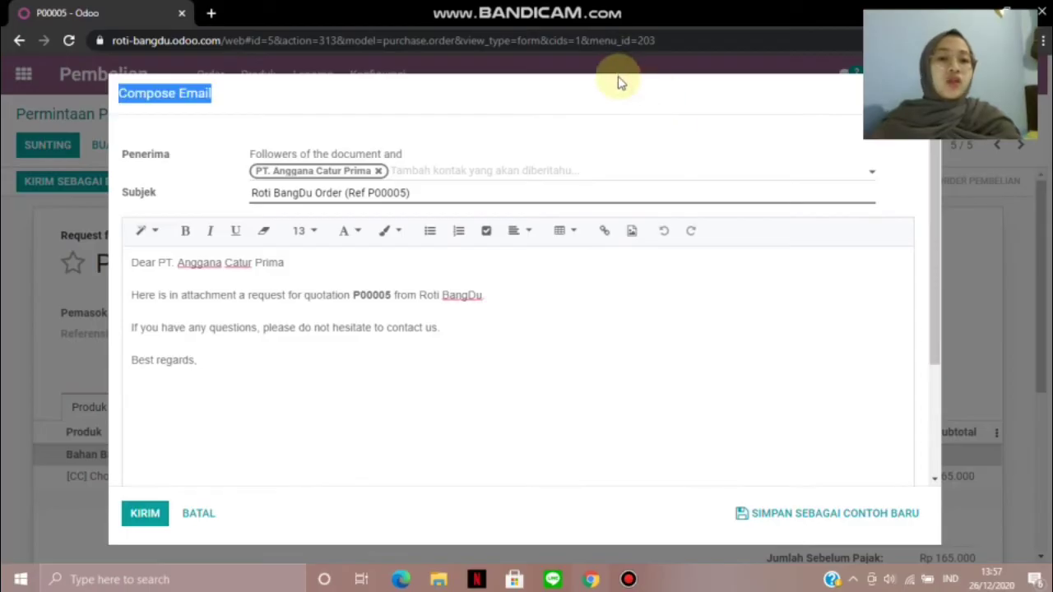
left_click(194, 518)
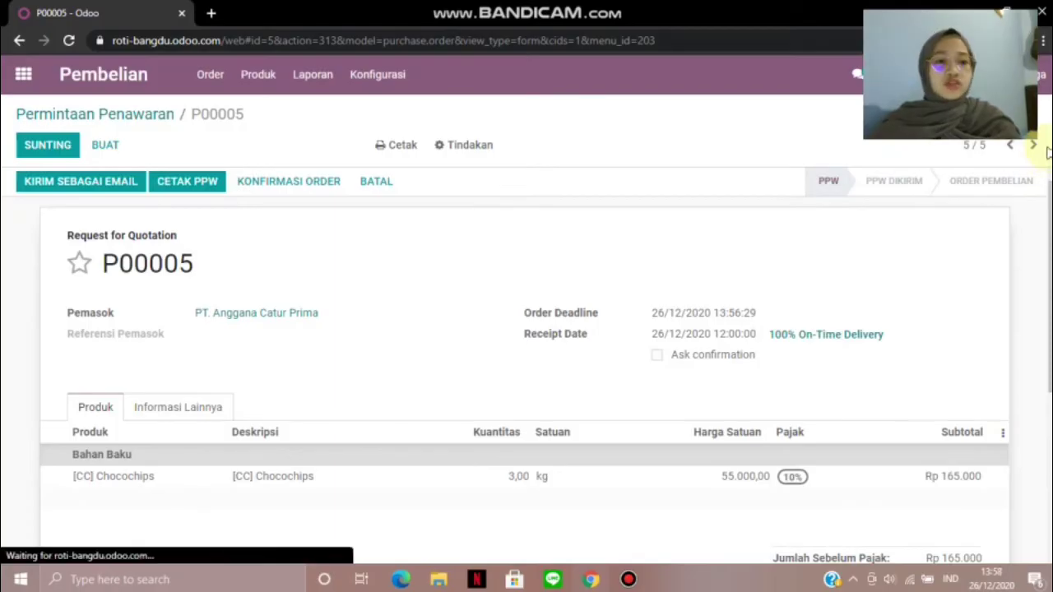
Confirm the quotation request as a purchase order and review its product line and totals
left_click(304, 182)
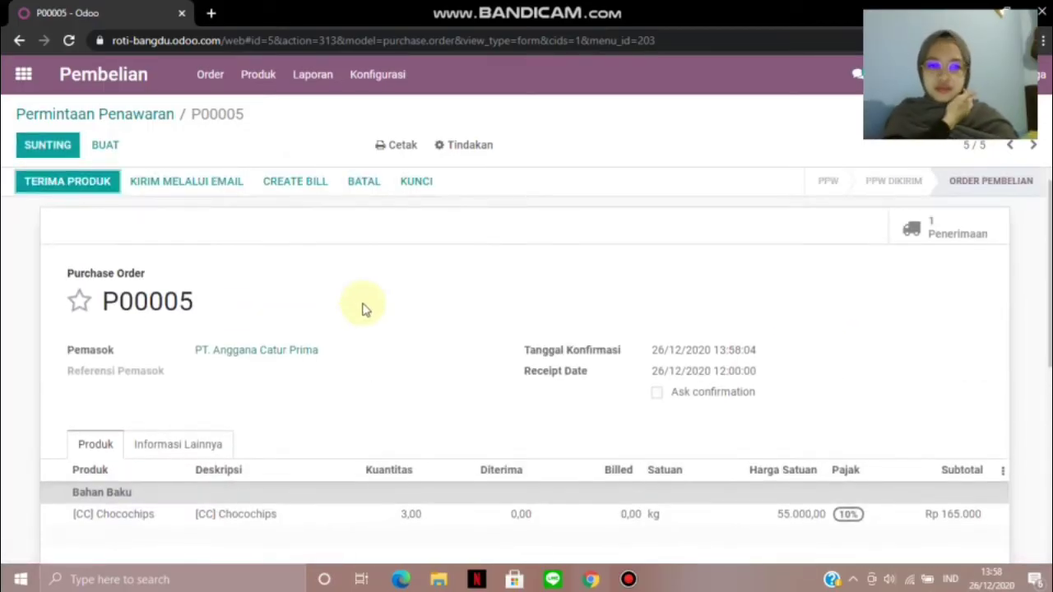
scroll(366, 309, "down", 2)
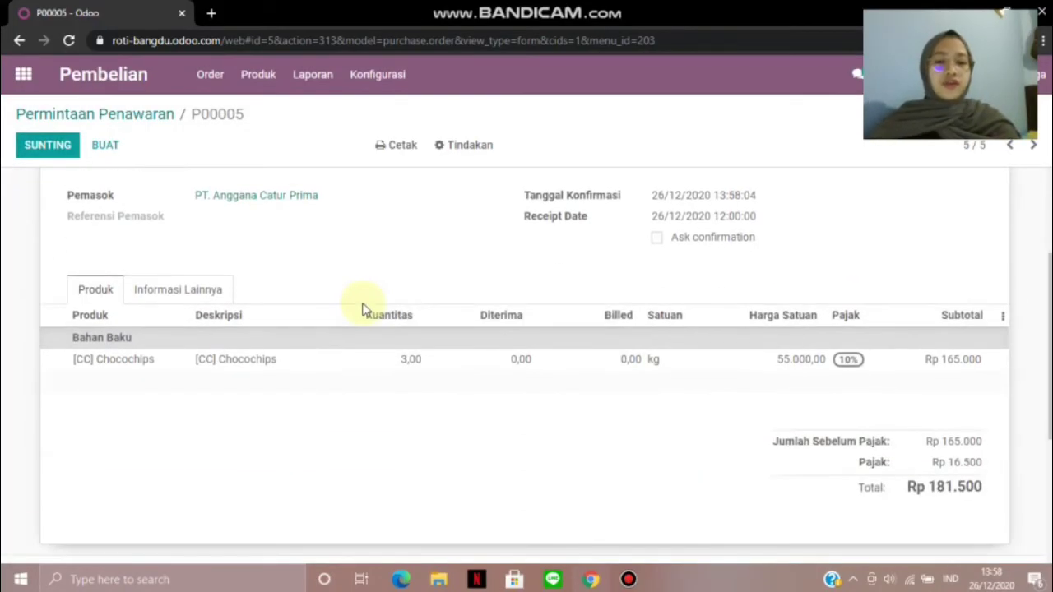
scroll(366, 309, "up", 2)
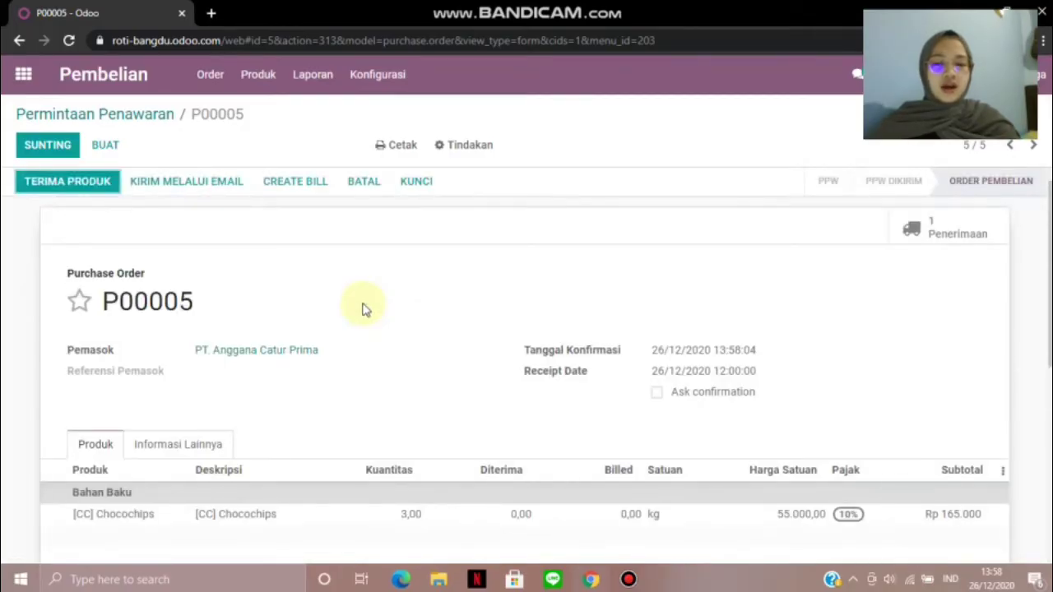
scroll(503, 519, "down", 4)
scroll(496, 513, "up", 4)
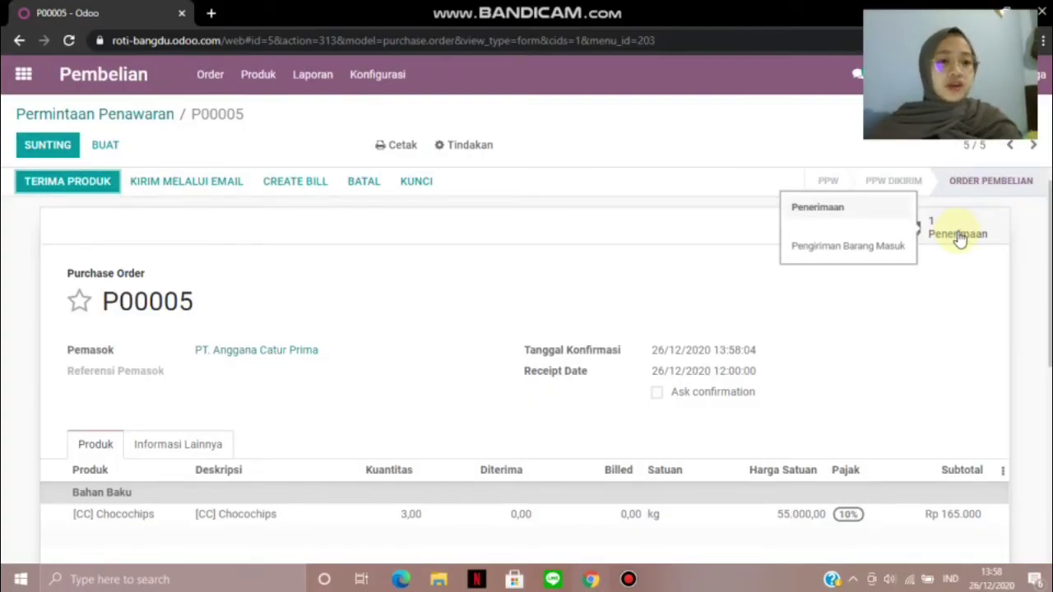
Open the receipt (Penerimaan) linked to the purchase order and review its Chocochips demand and done quantities
left_click(972, 234)
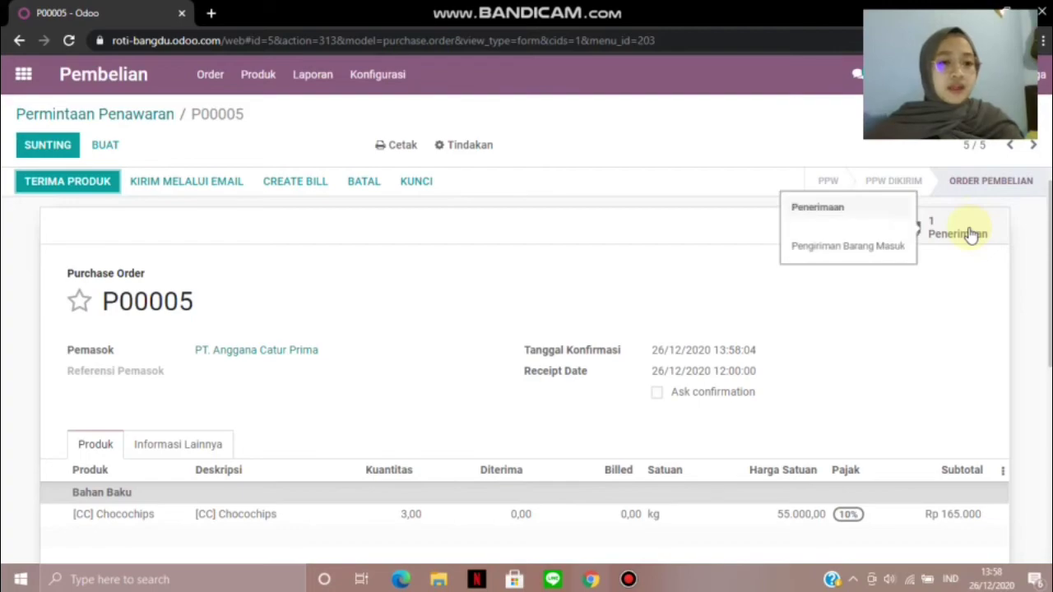
left_click(970, 234)
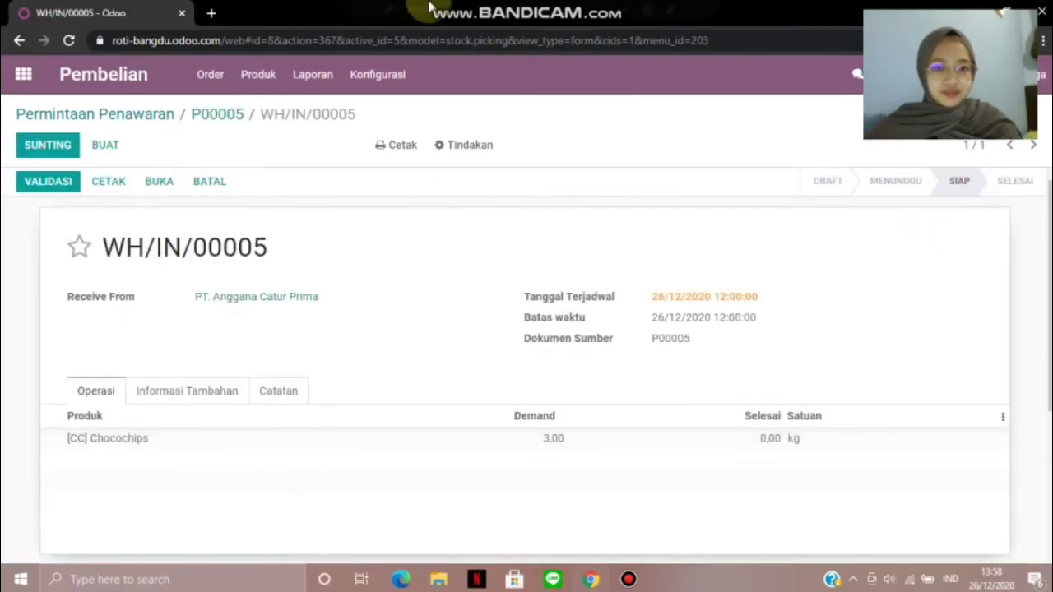
scroll(399, 347, "down", 2)
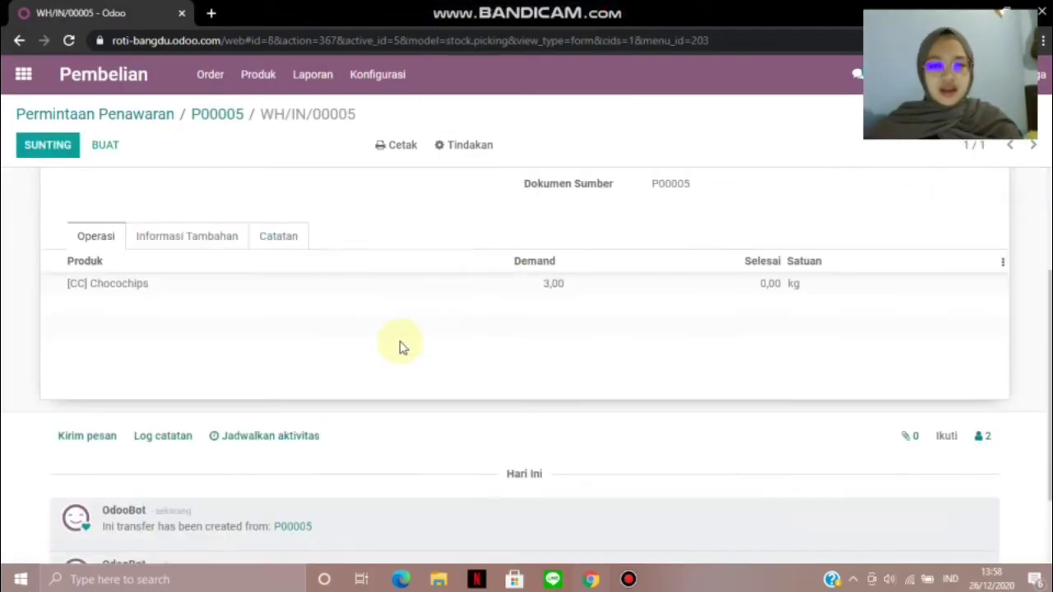
scroll(400, 348, "up", 2)
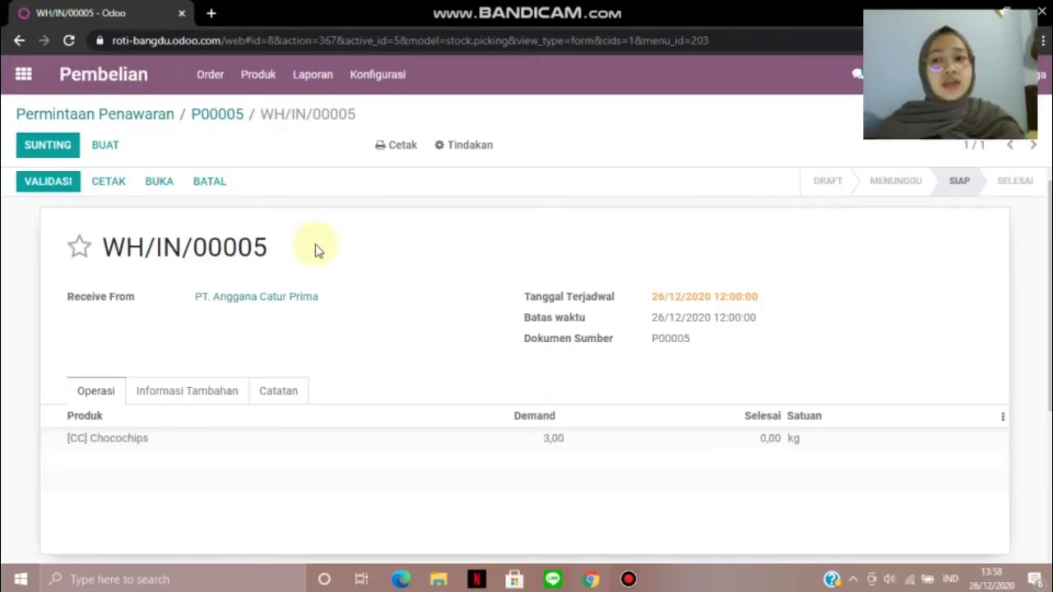
Switch to Stok Persediaan and open the PT. Anggana Catur Prima receipt with status Siap from the Penerimaan list
left_click(15, 76)
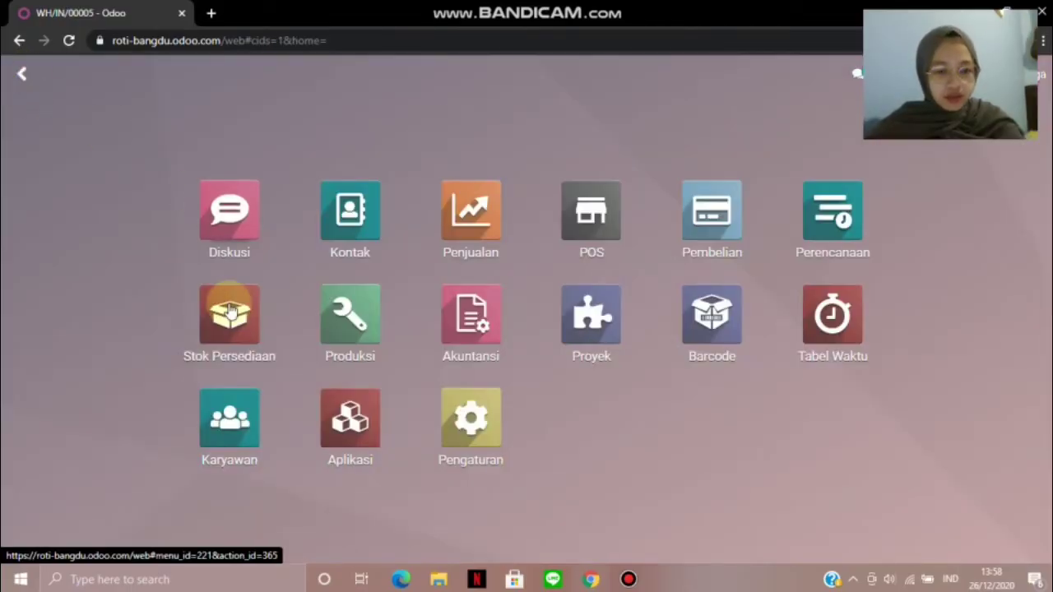
left_click(230, 313)
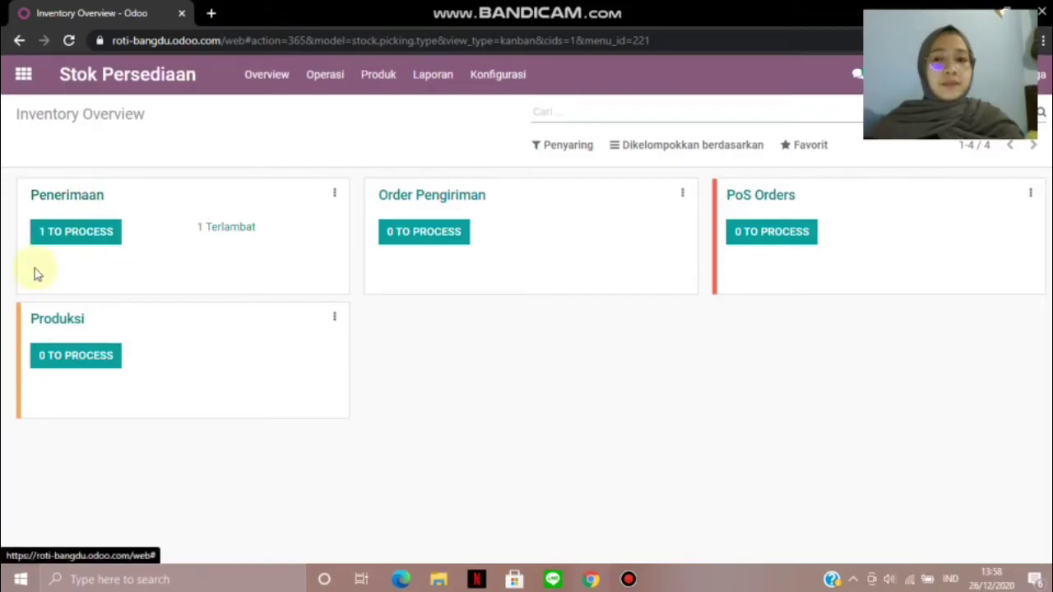
left_click(48, 204)
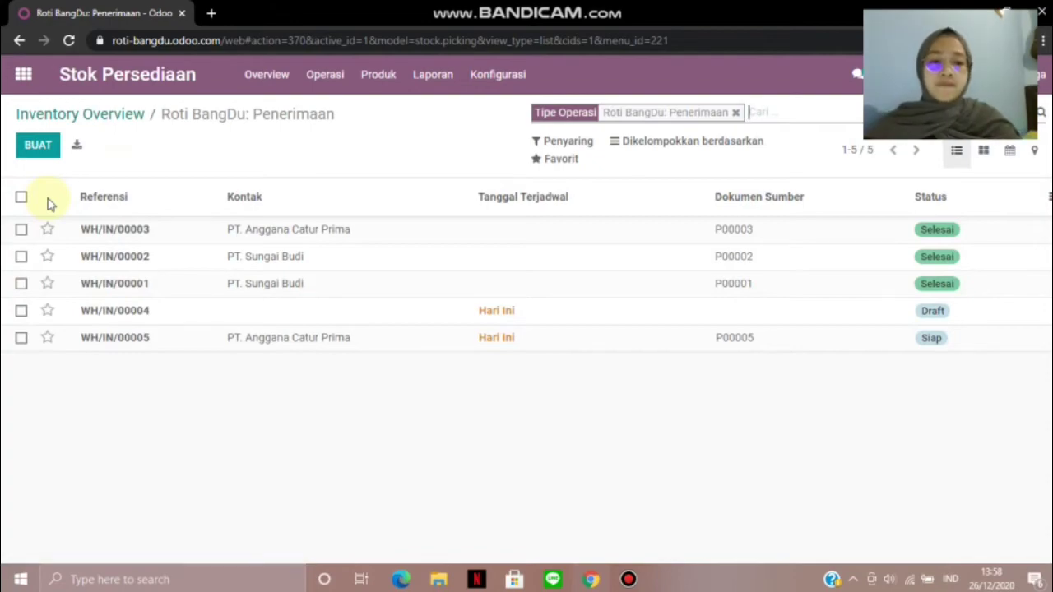
left_click(272, 342)
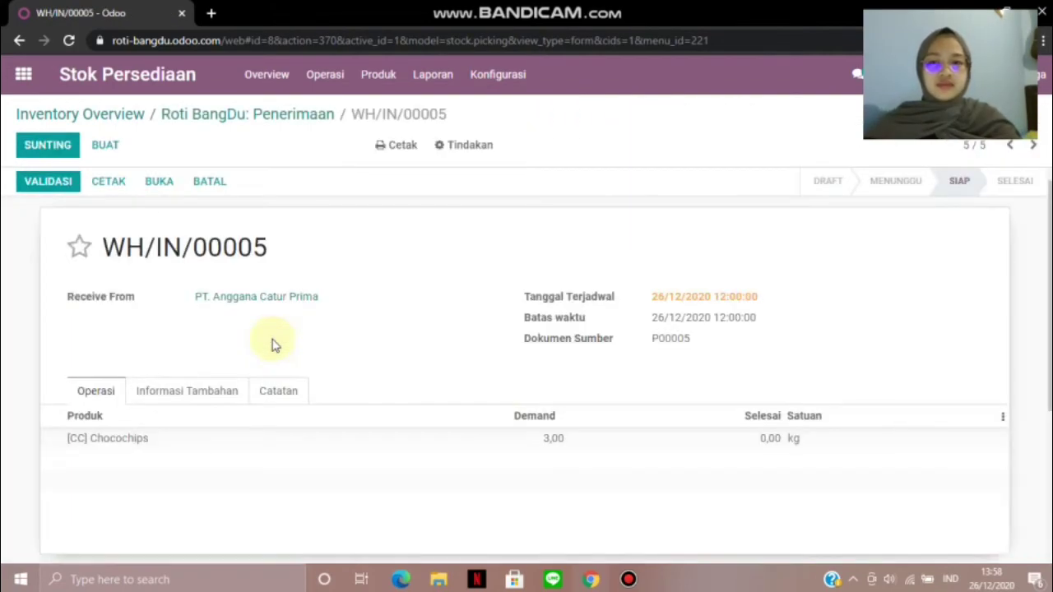
Set the received (Selesai) quantity of Chocochips to 2 kg and validate the receipt without a backorder
left_click(64, 138)
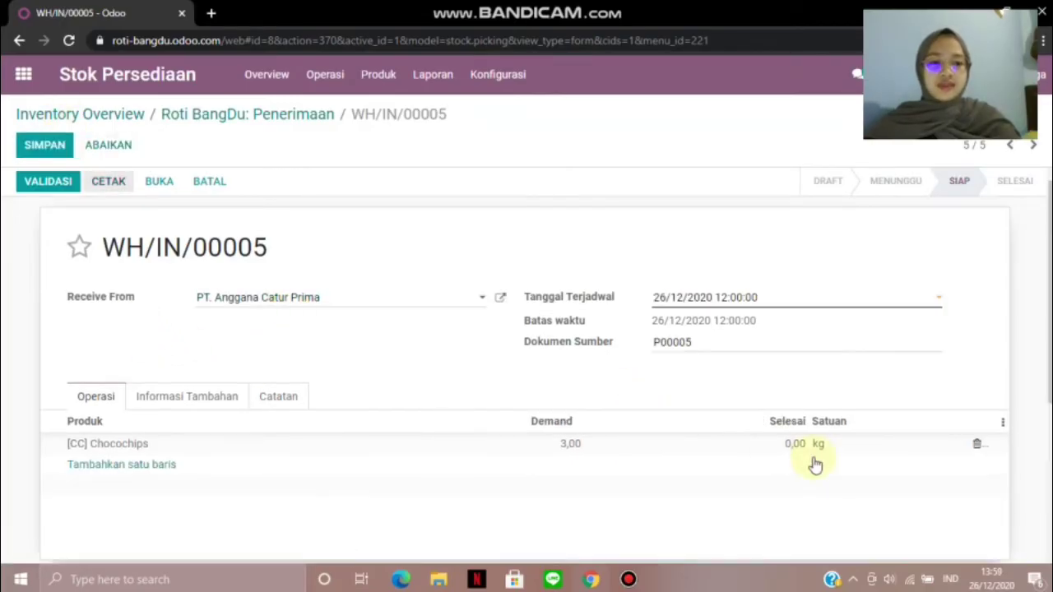
left_click(789, 444)
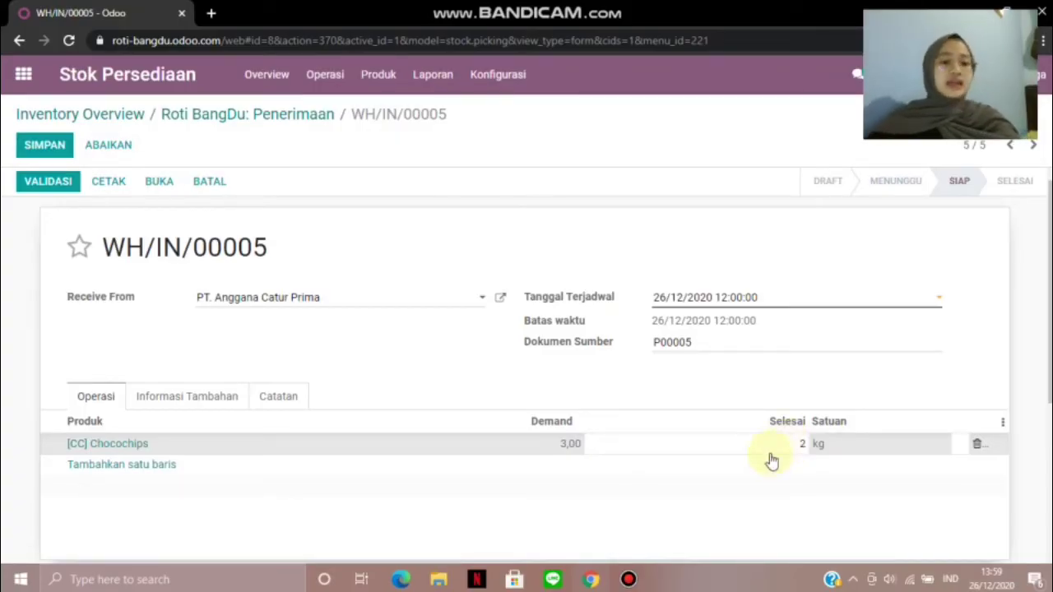
left_click(769, 489)
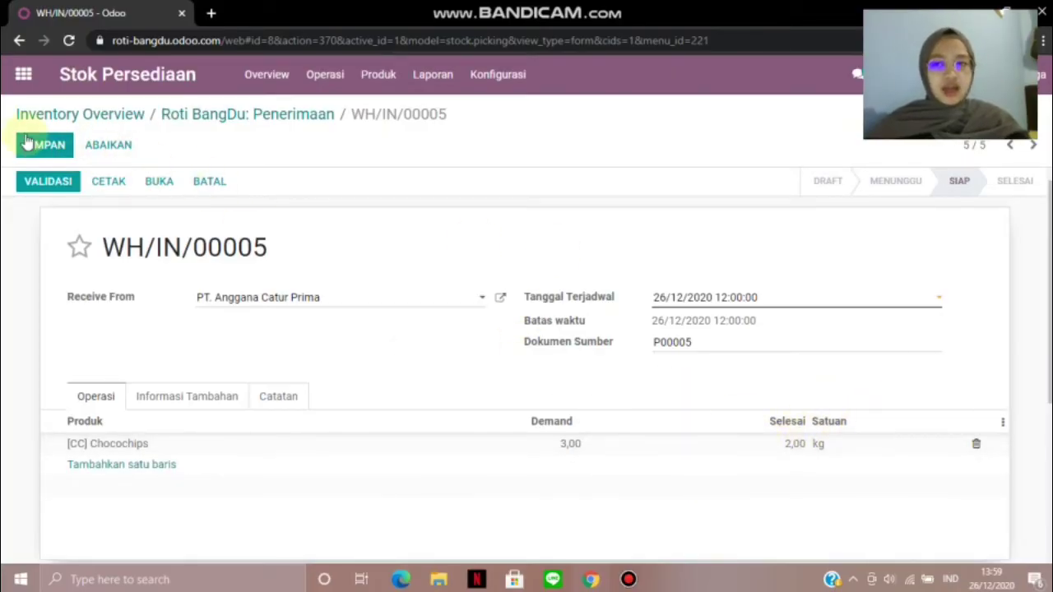
left_click(54, 185)
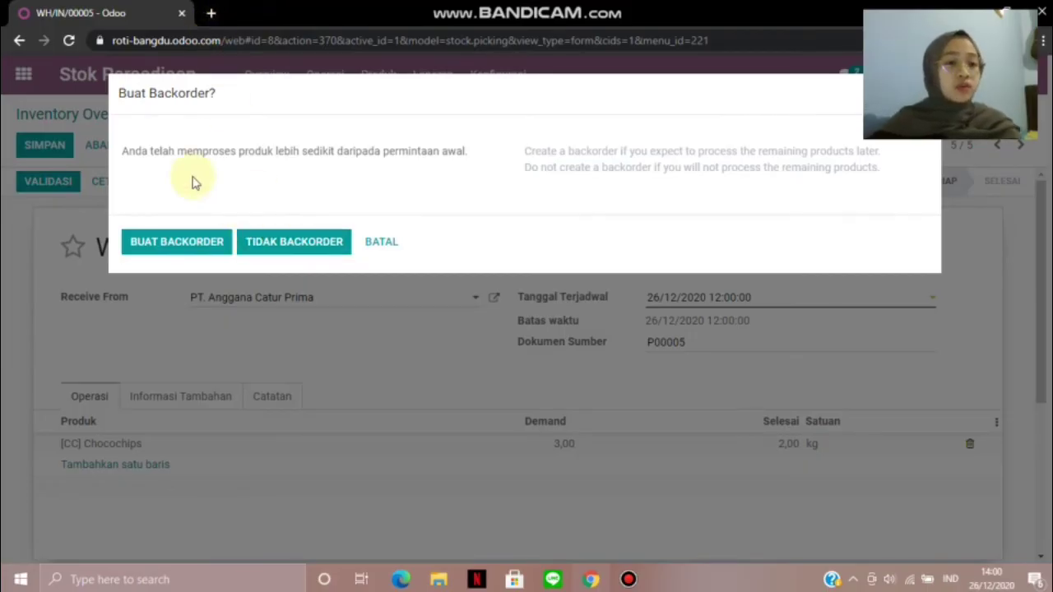
left_click(290, 247)
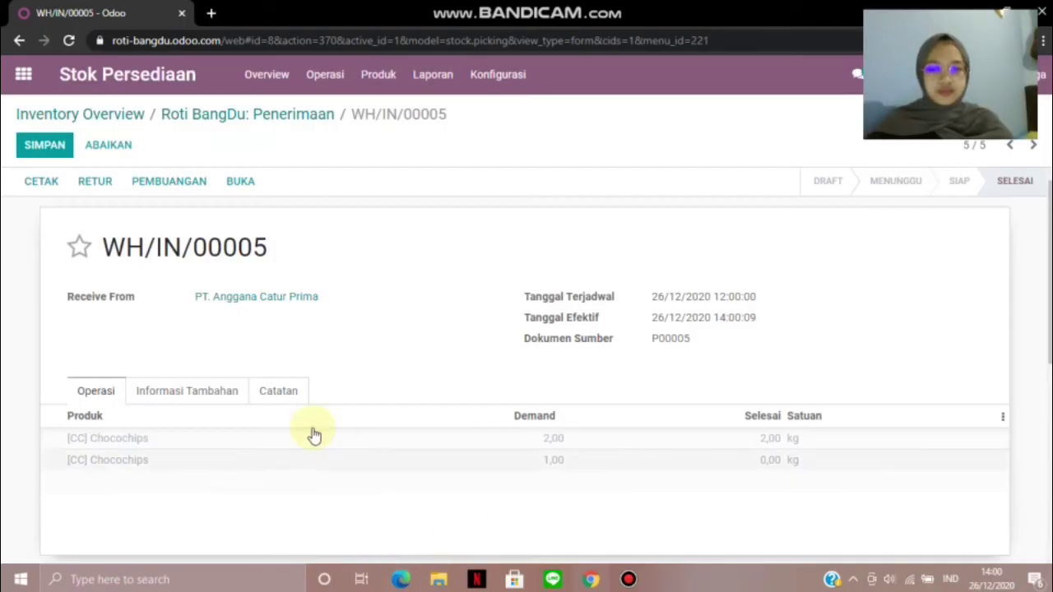
Return to the inventory overview and open the product list to check the Chocochips stock on hand
left_click(33, 72)
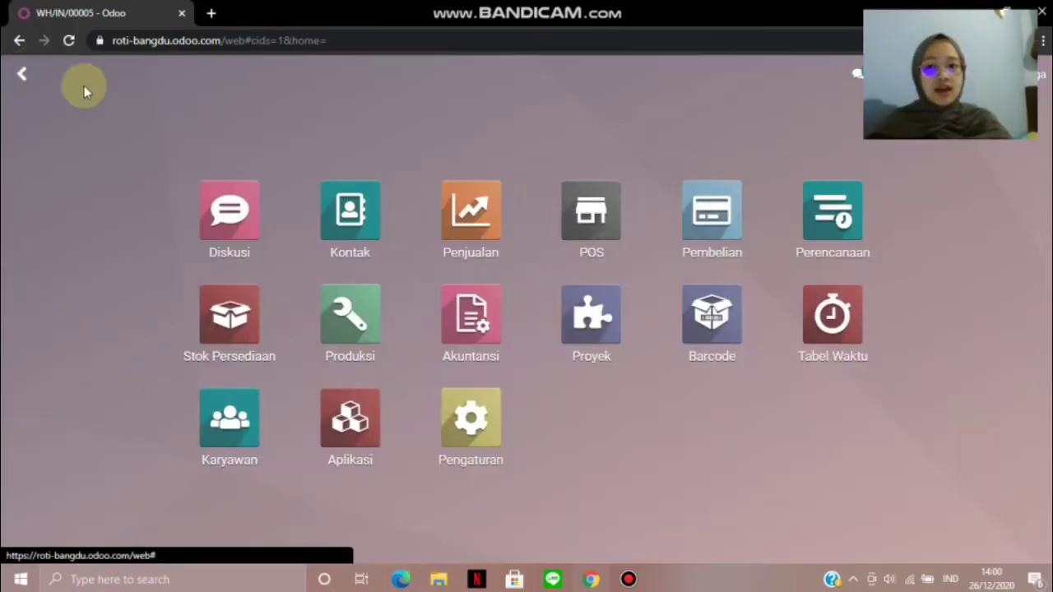
left_click(241, 311)
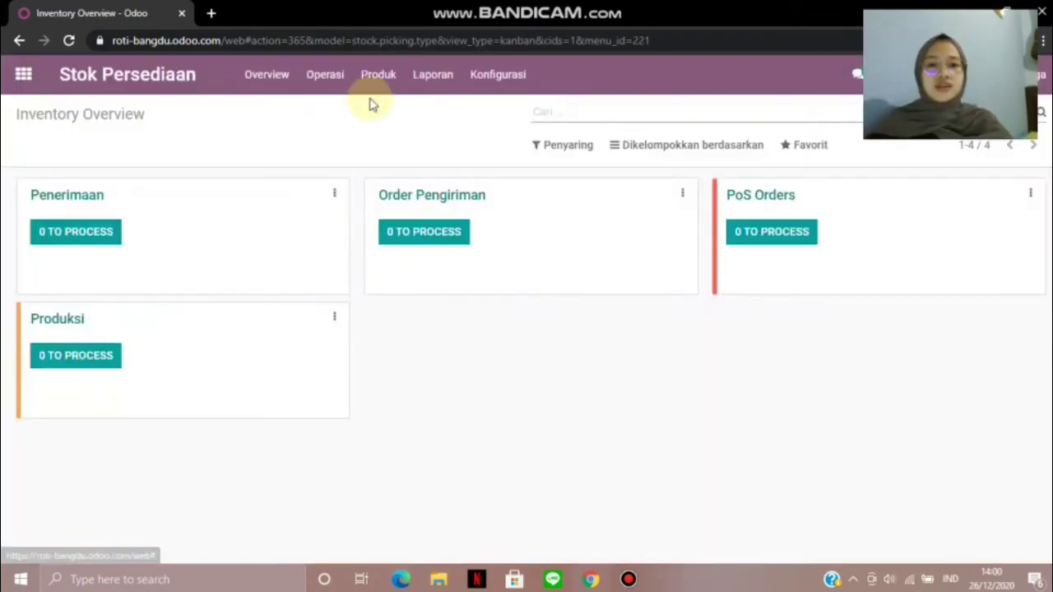
left_click(377, 78)
left_click(388, 112)
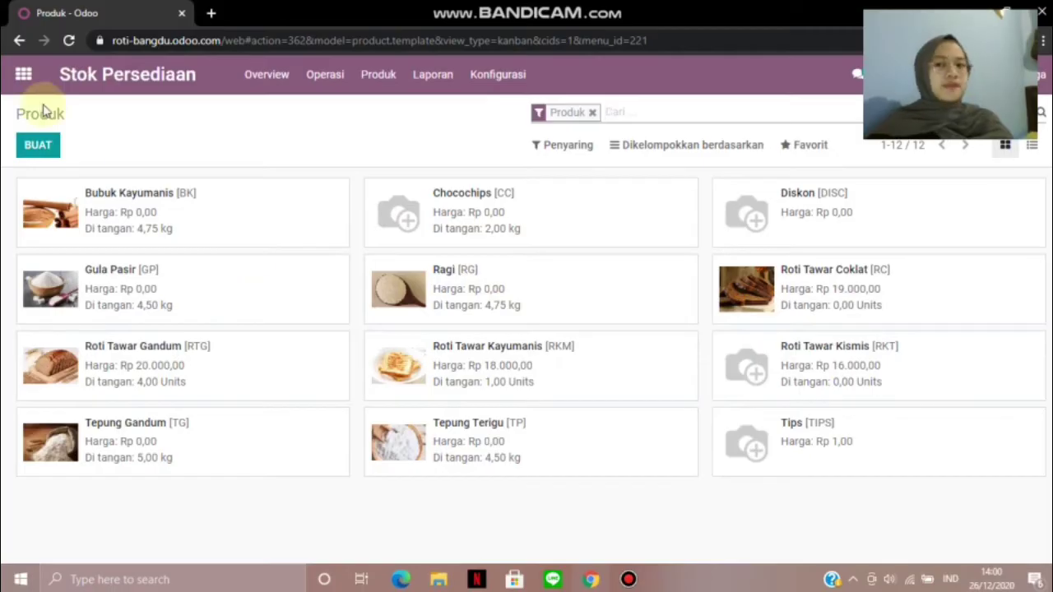
Switch to Pembelian and examine the Rp 181.500 PT. Anggana Catur Prima purchase order
left_click(24, 76)
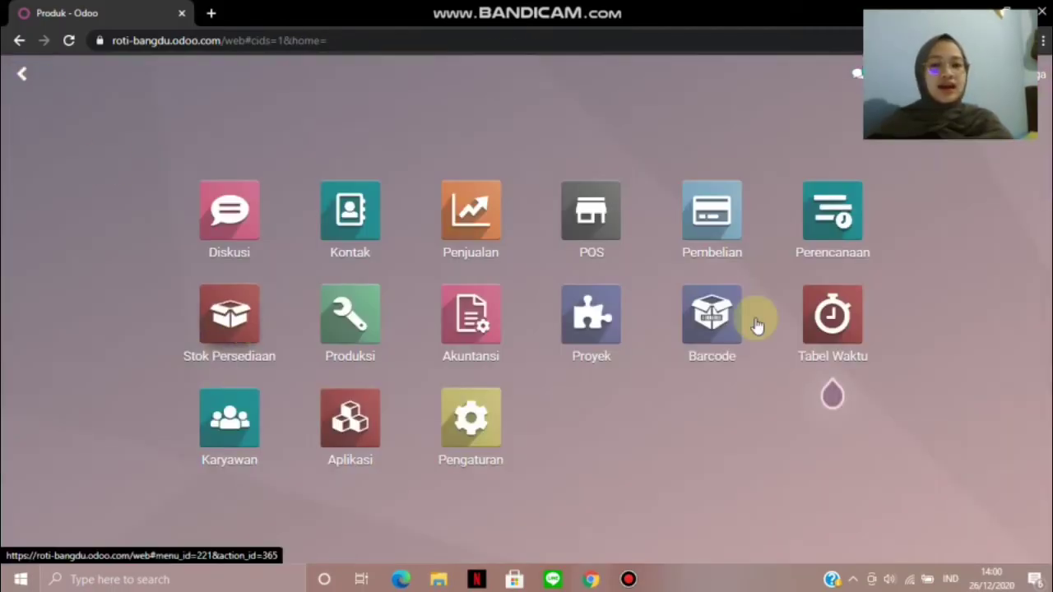
left_click(724, 221)
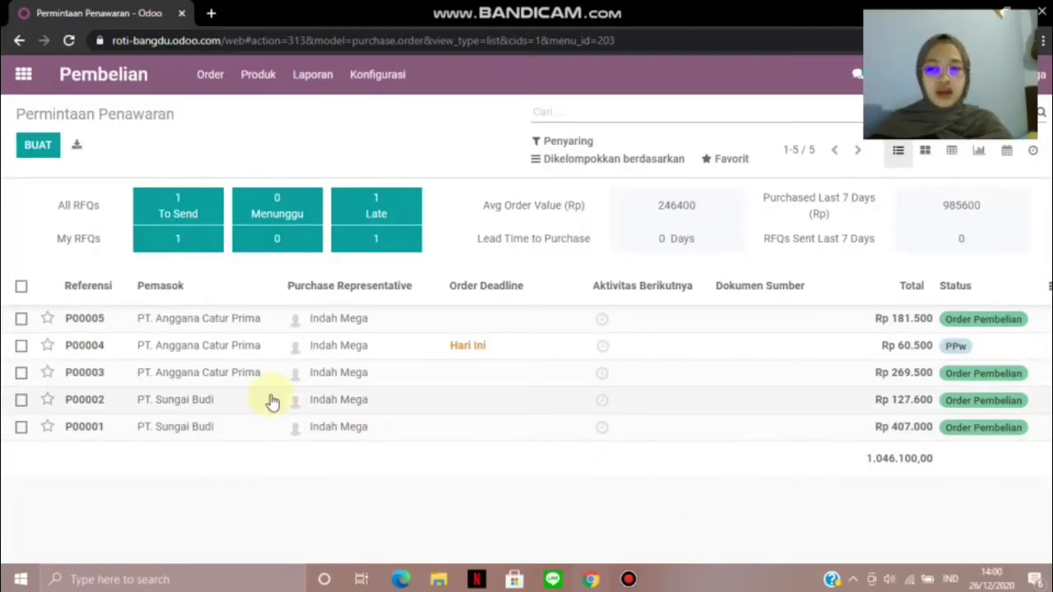
left_click(672, 318)
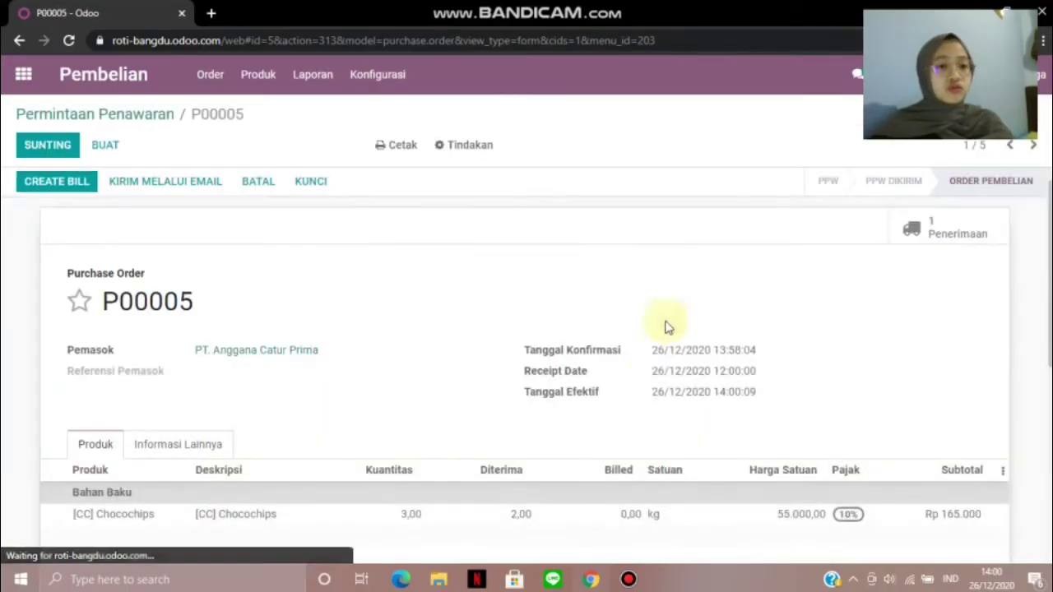
scroll(252, 430, "down", 4)
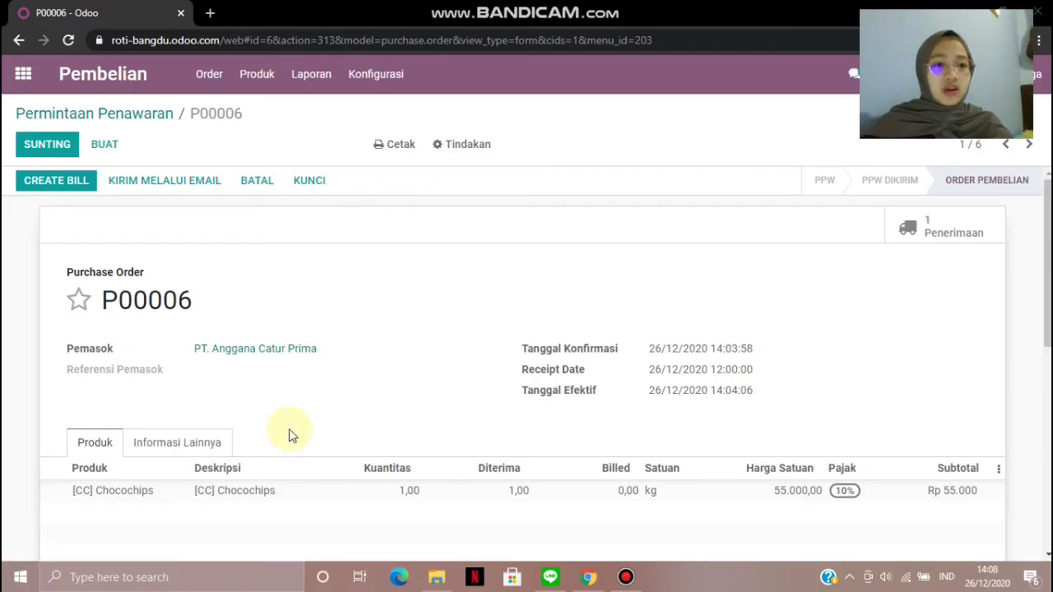
Create a vendor bill from the 1 kg Chocochips purchase order, review its details and confirm it
left_click(43, 183)
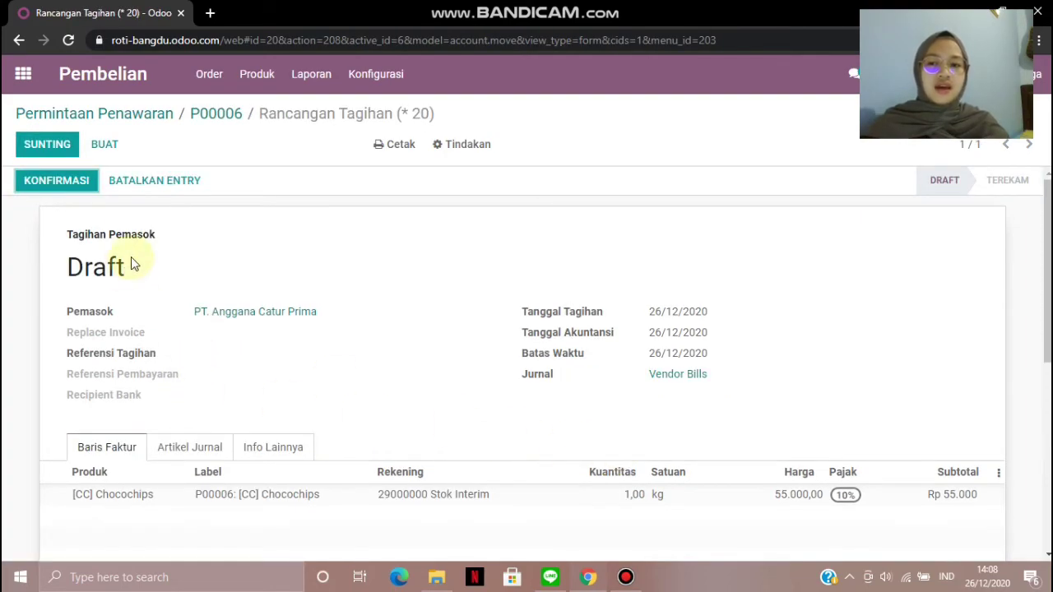
scroll(188, 250, "down", 3)
scroll(188, 250, "up", 2)
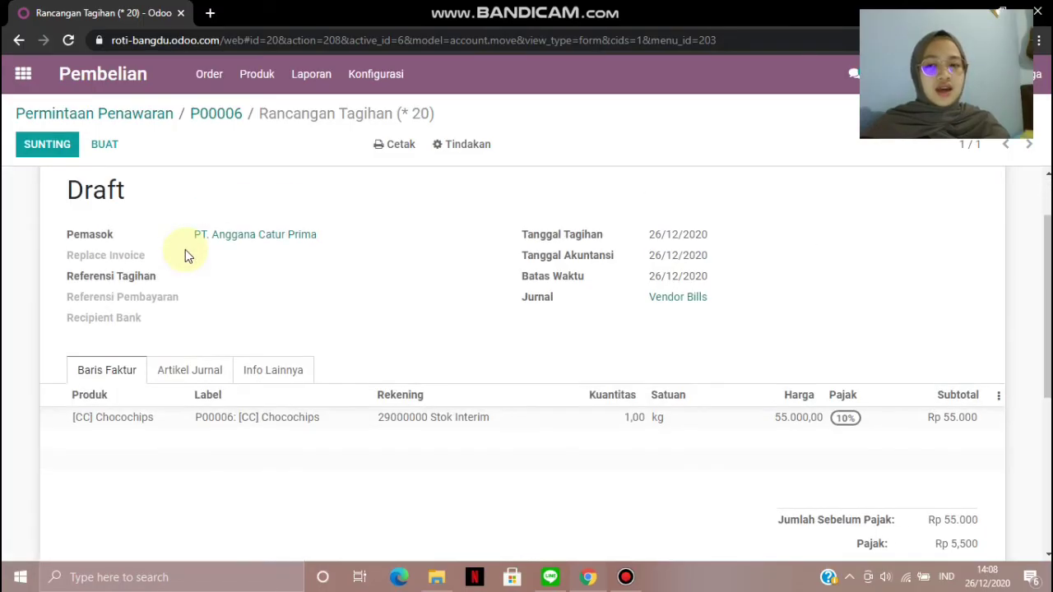
scroll(185, 249, "up", 2)
left_click(74, 187)
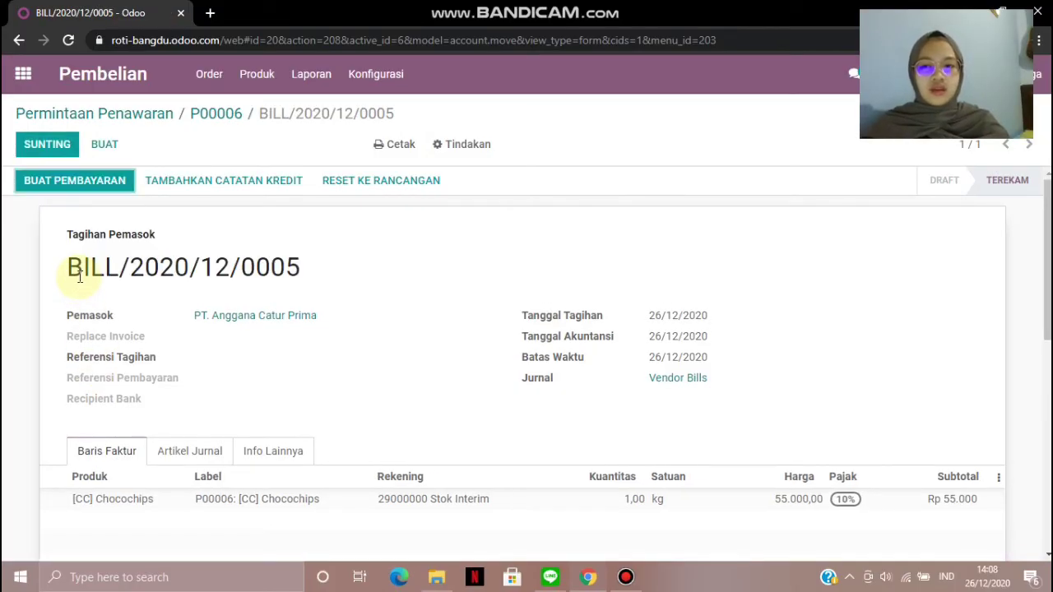
Register and create a payment for the Chocochips vendor bill using the Bank journal
scroll(80, 277, "down", 1)
scroll(79, 281, "up", 1)
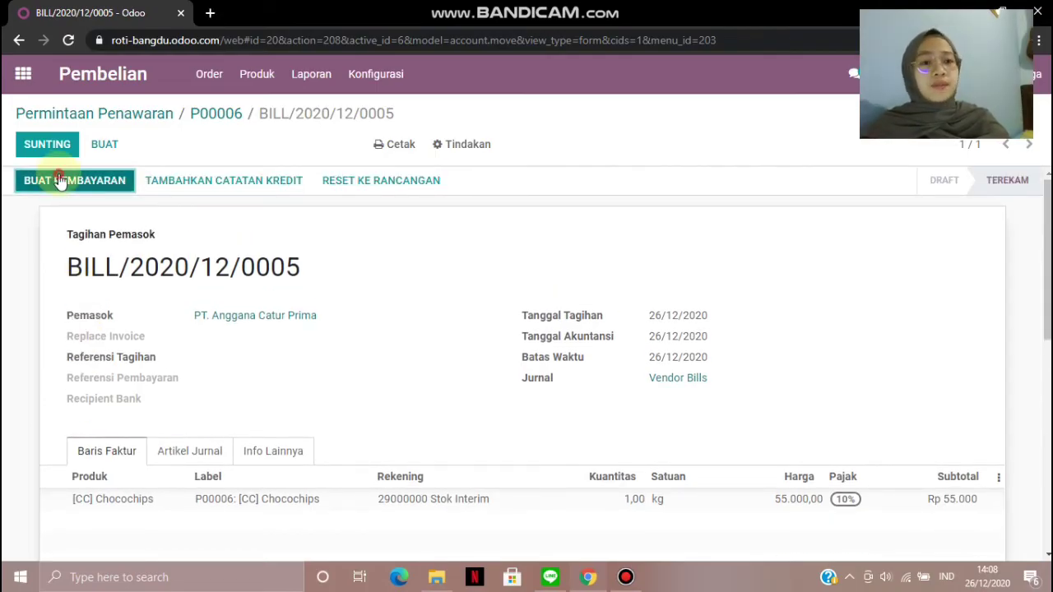
left_click(59, 180)
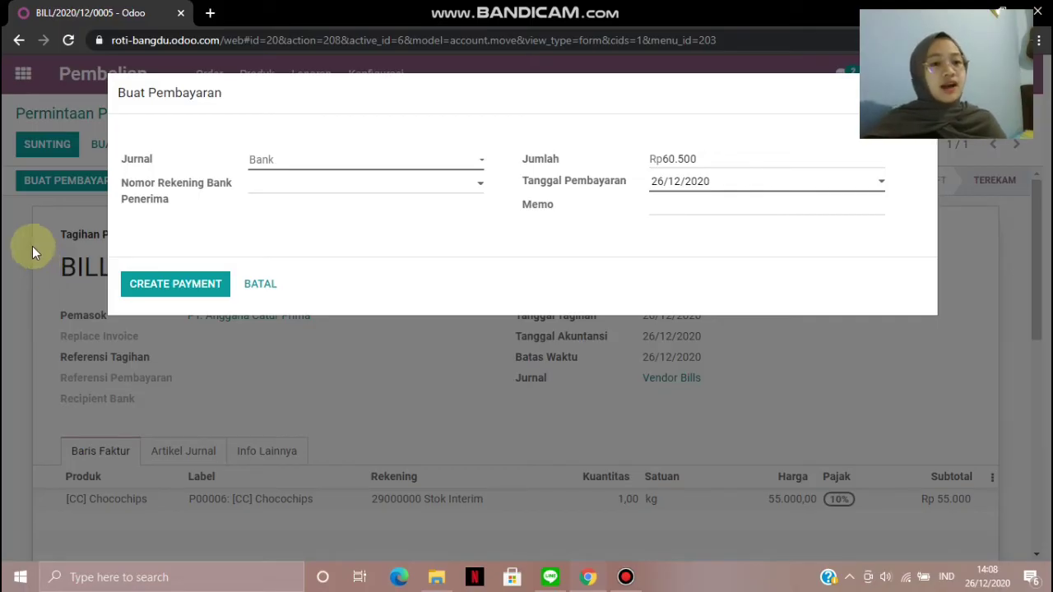
left_click(290, 159)
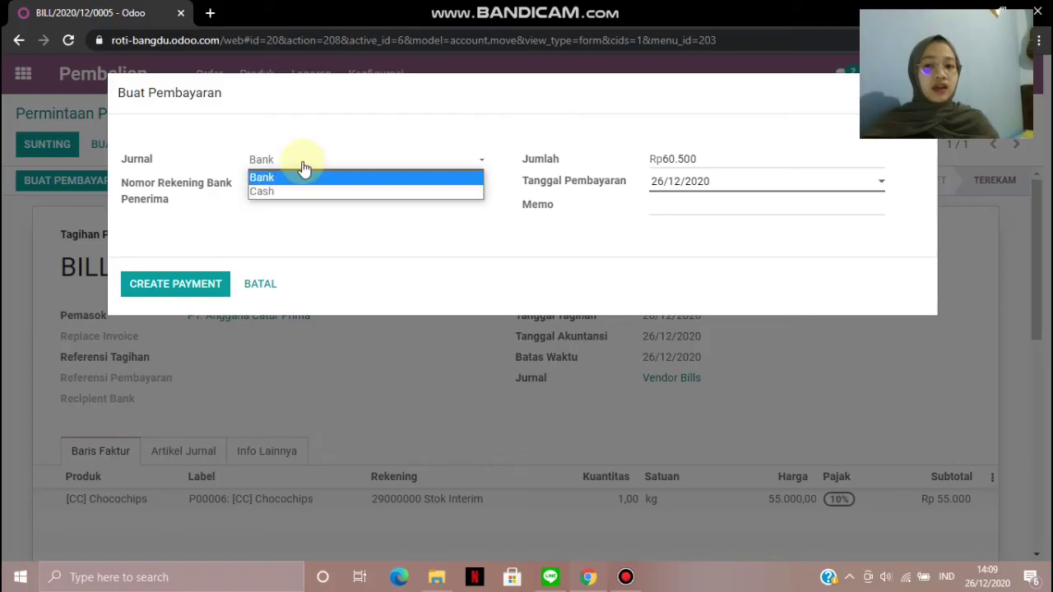
left_click(294, 177)
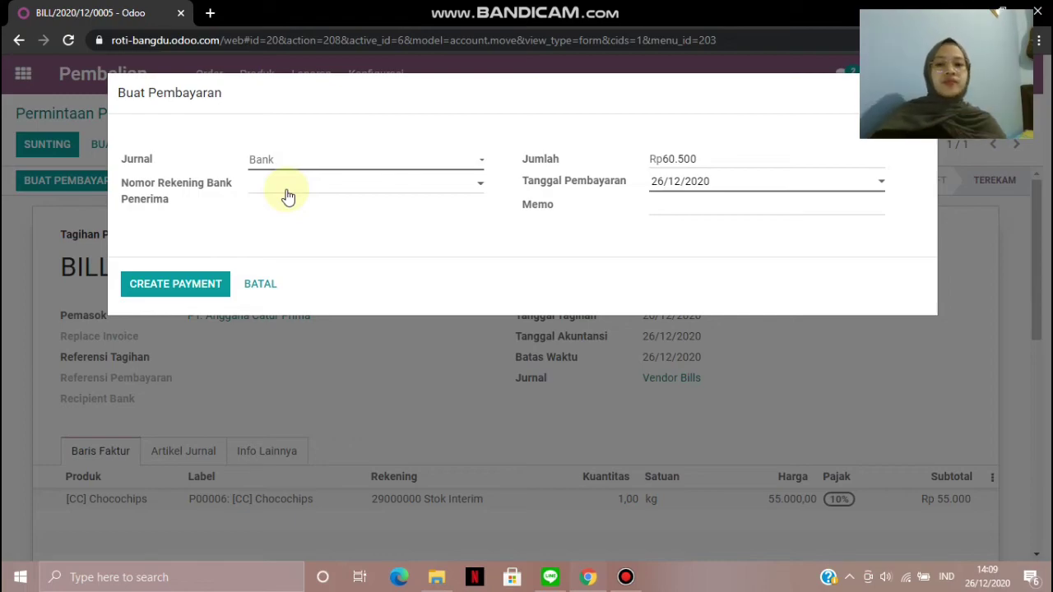
left_click(193, 281)
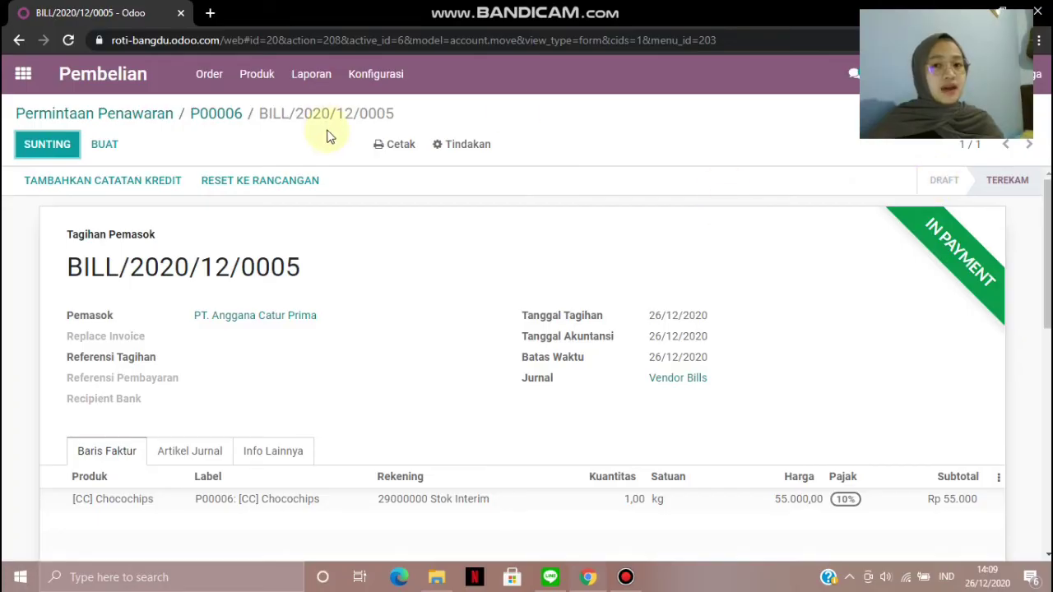
Switch from Pembelian to Produksi and open its product list to review the raw materials and bread products
left_click(83, 87)
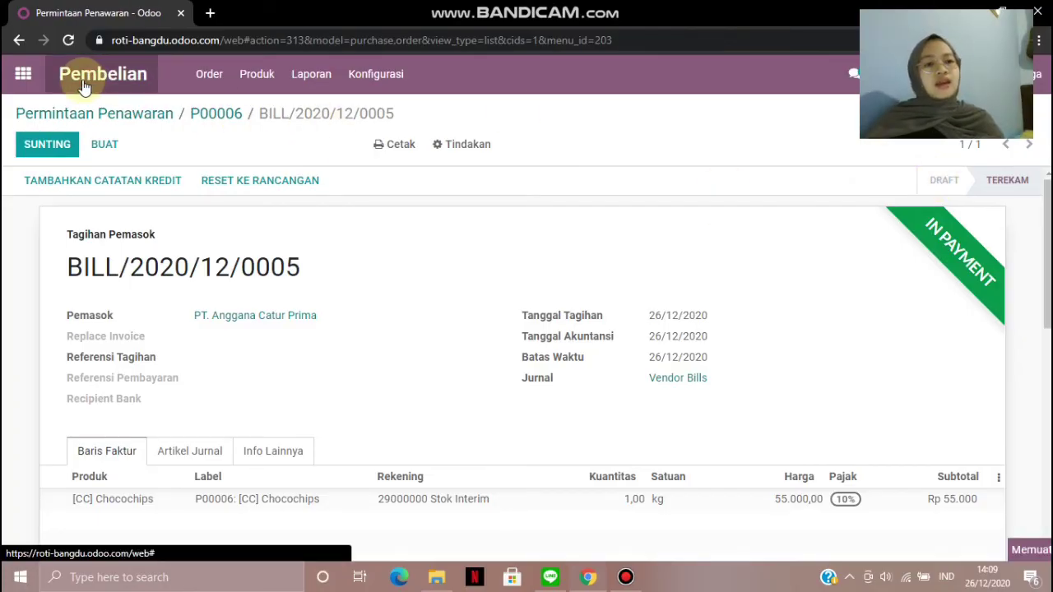
left_click(21, 82)
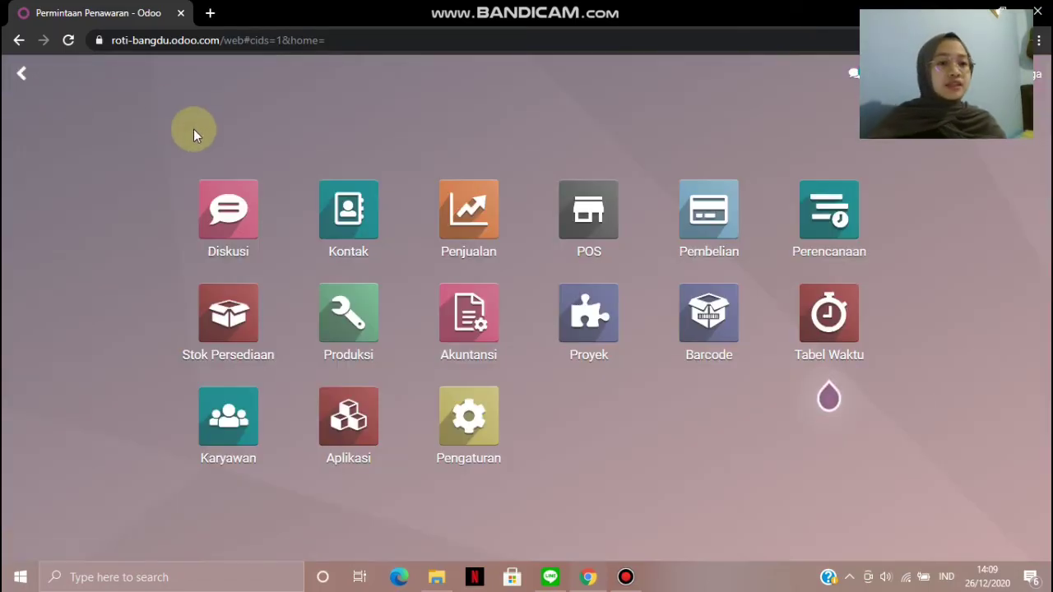
left_click(364, 317)
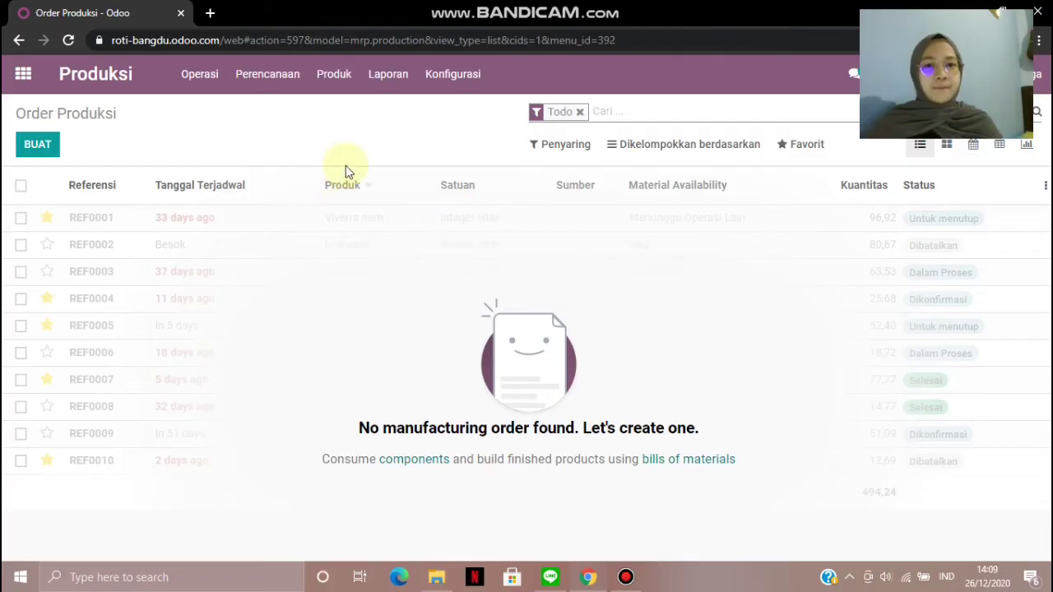
left_click(349, 77)
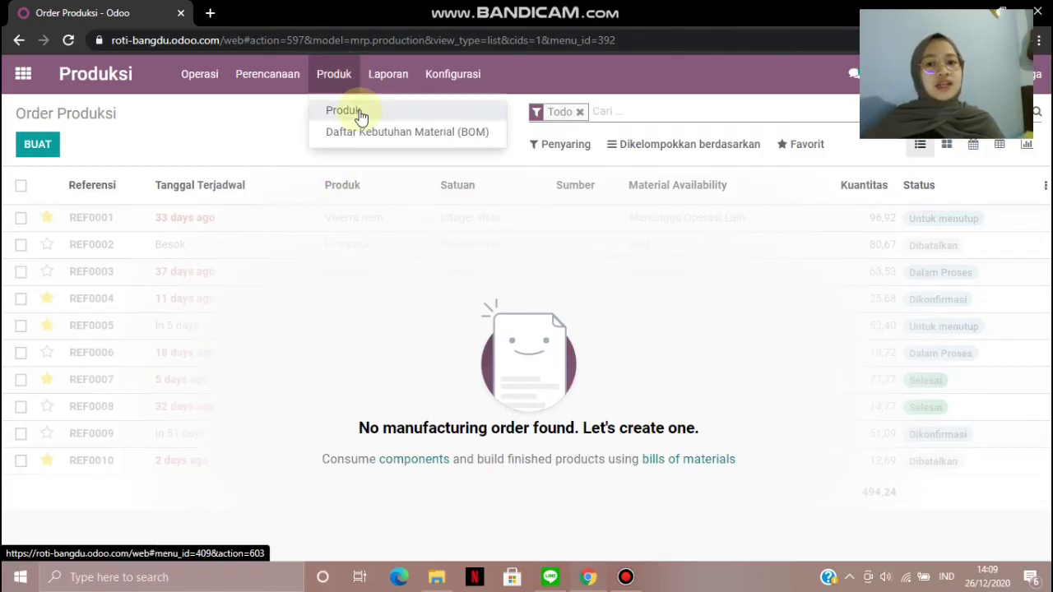
left_click(357, 112)
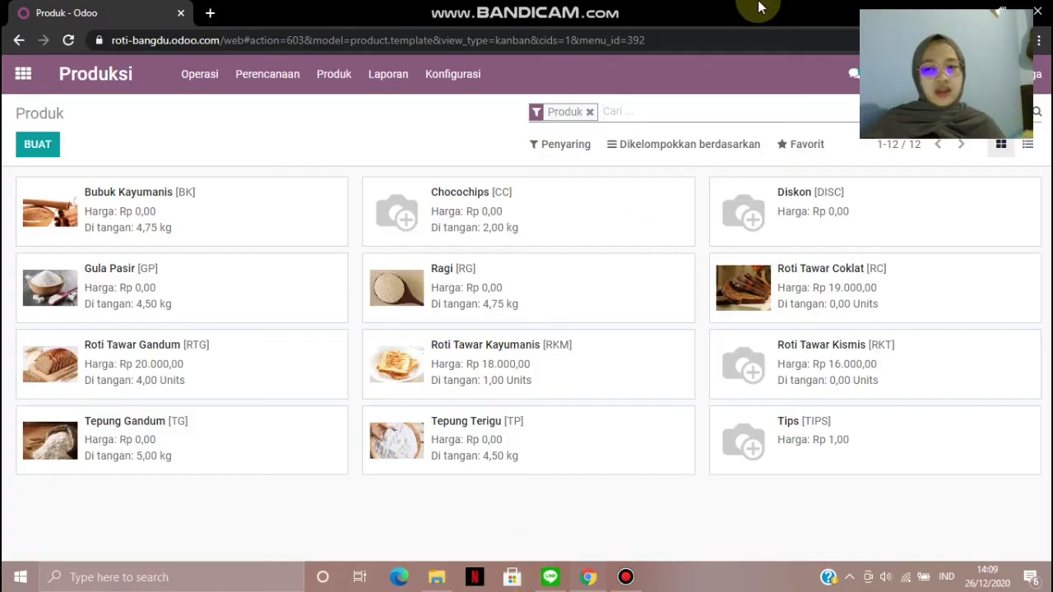
Create a new bill of materials for [RC] Roti Tawar Coklat with a quantity of 4 Units
left_click(346, 83)
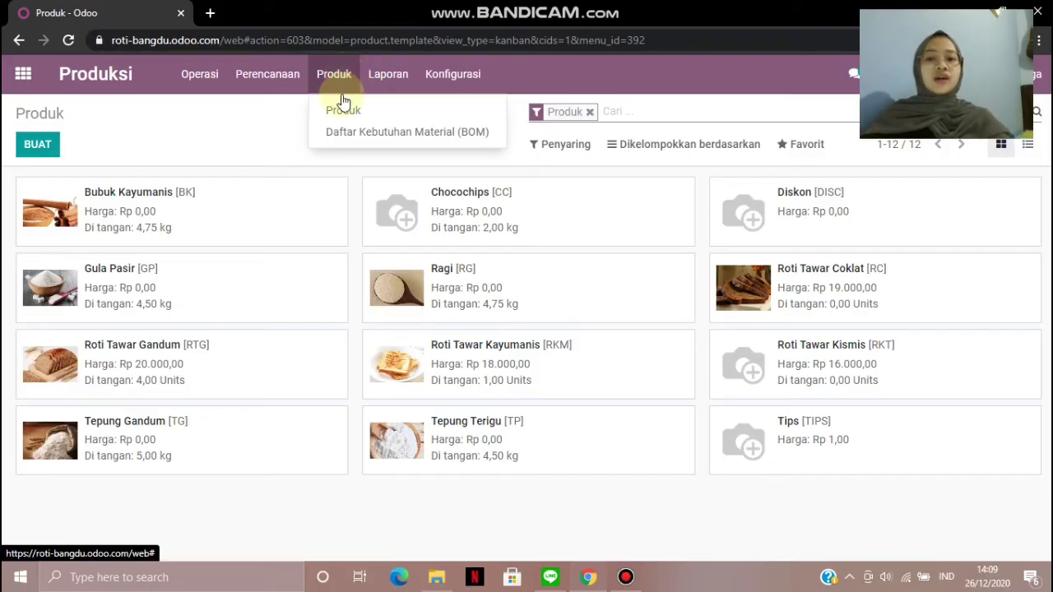
left_click(354, 141)
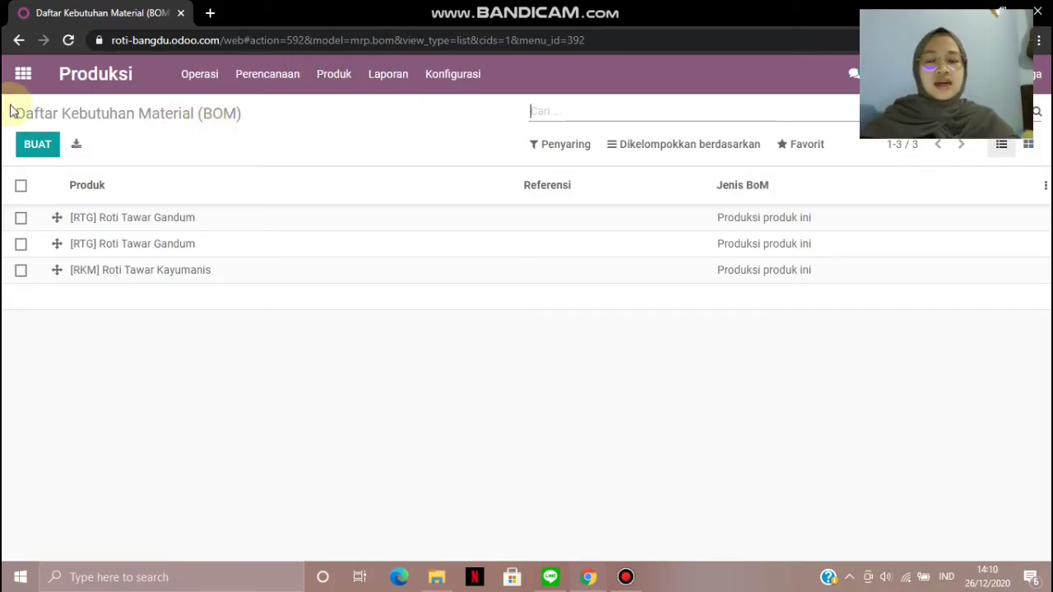
left_click(33, 147)
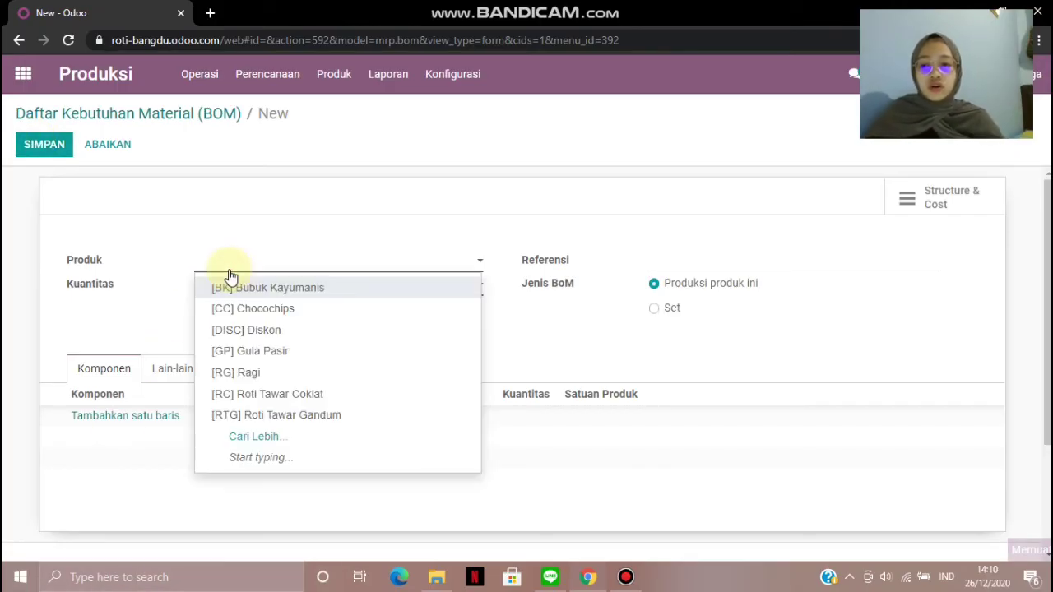
left_click(276, 393)
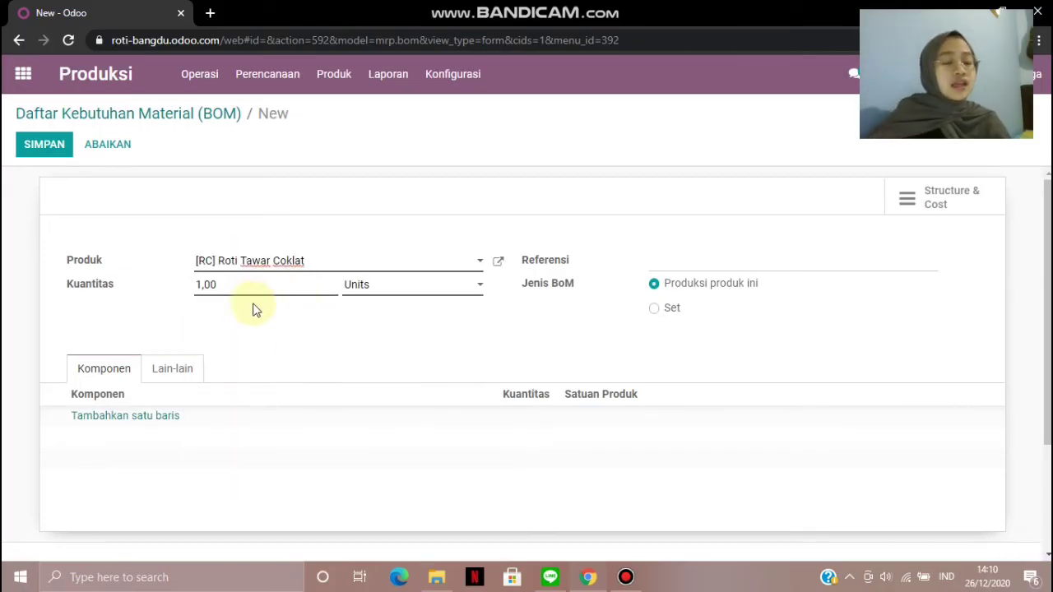
left_click(201, 286)
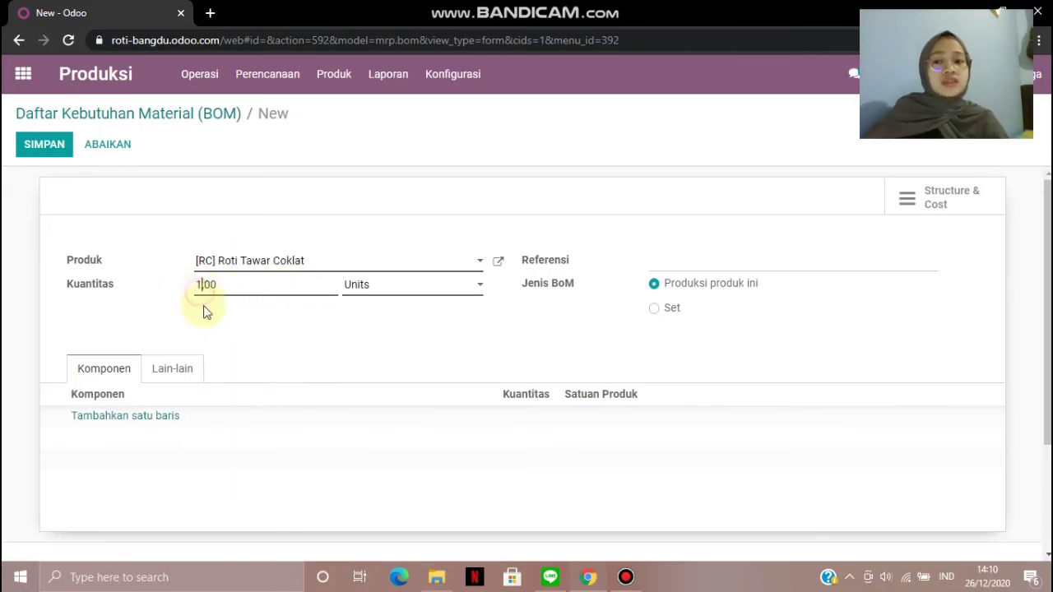
key("BackSpace")
type("4")
left_click(160, 322)
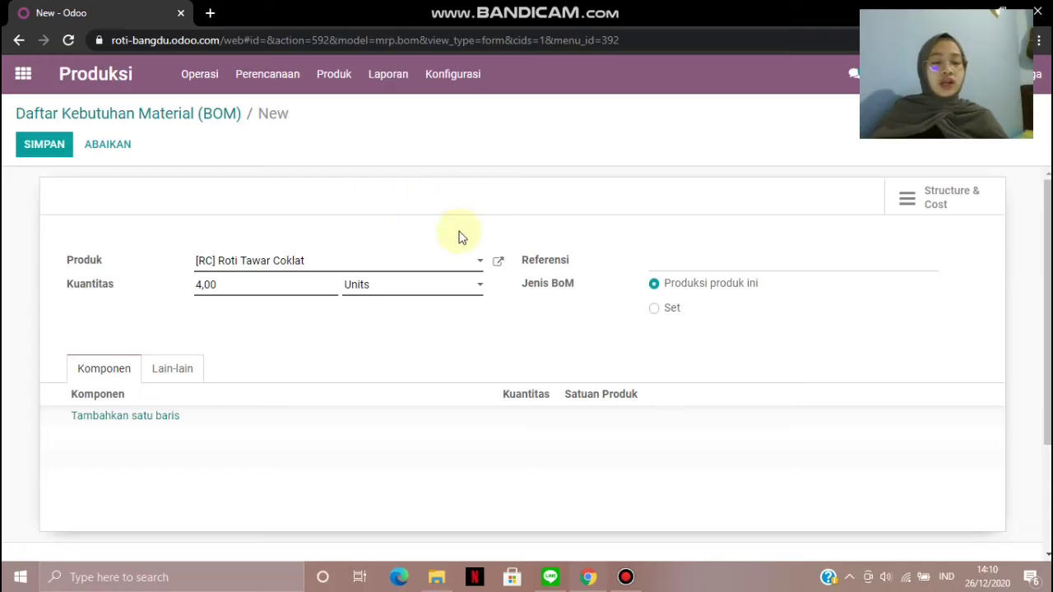
Add [TP] Tepung Terigu and [RG] Ragi as components of the Roti Tawar Coklat bill of materials
left_click(165, 417)
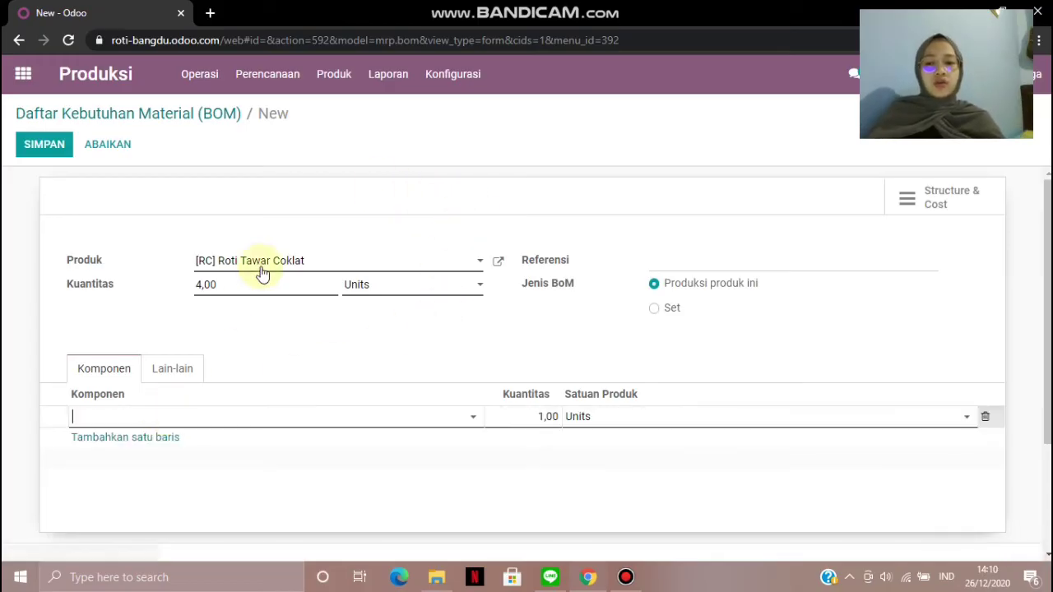
type("t")
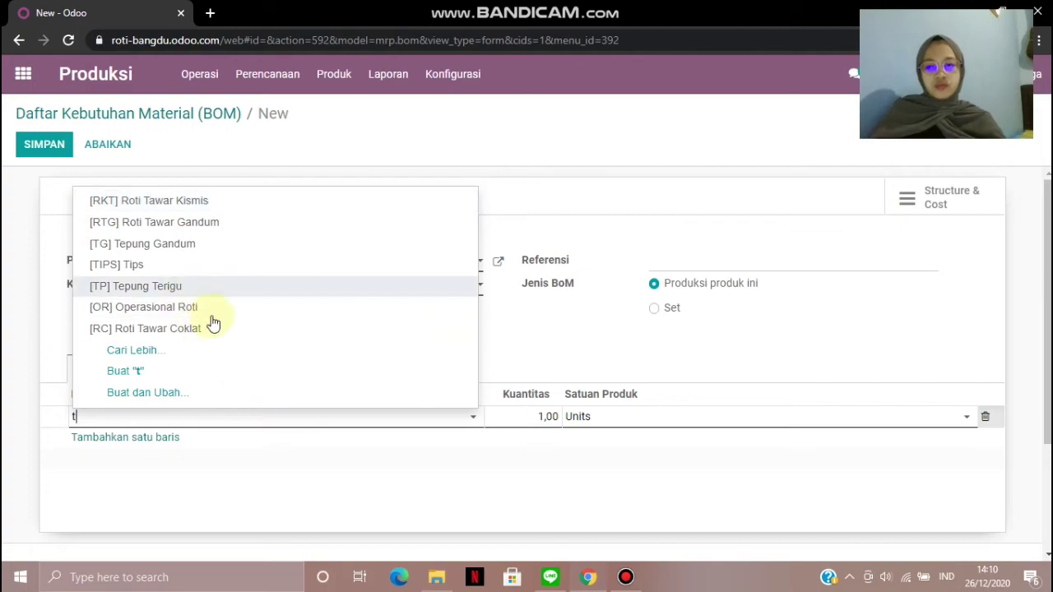
left_click(154, 295)
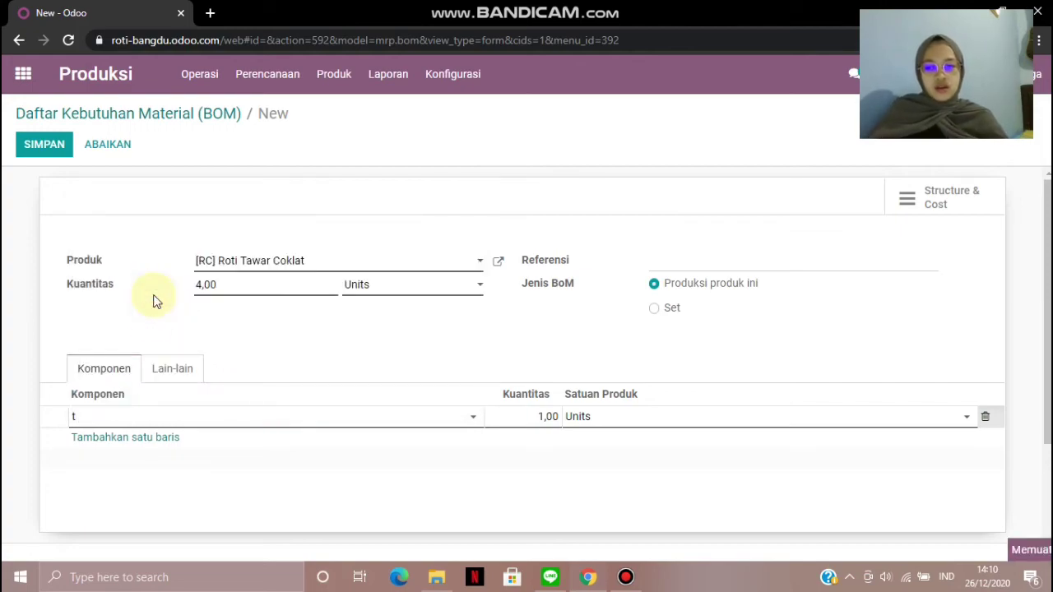
left_click(144, 444)
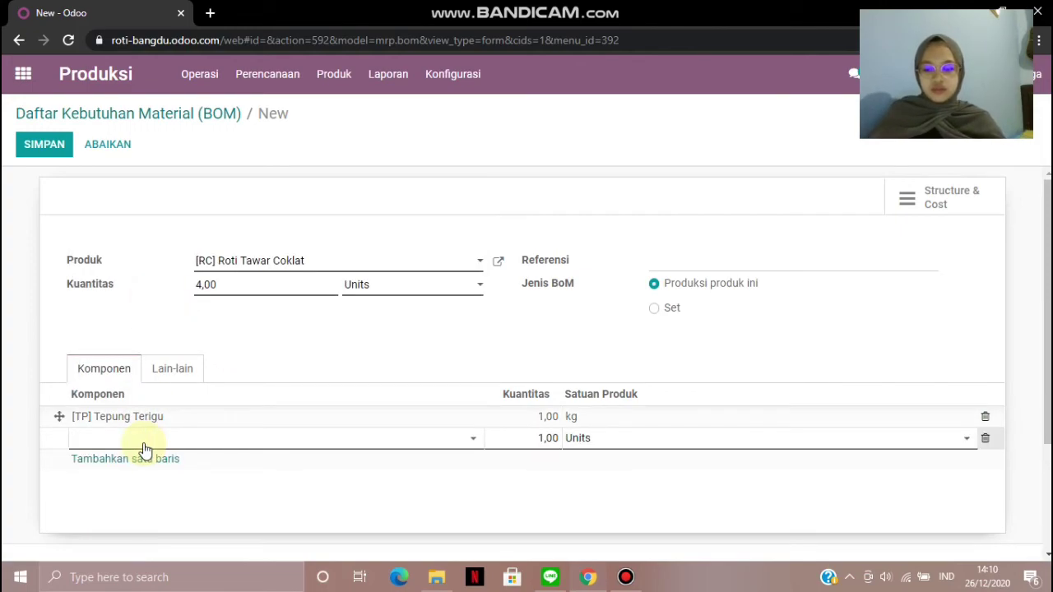
type("r")
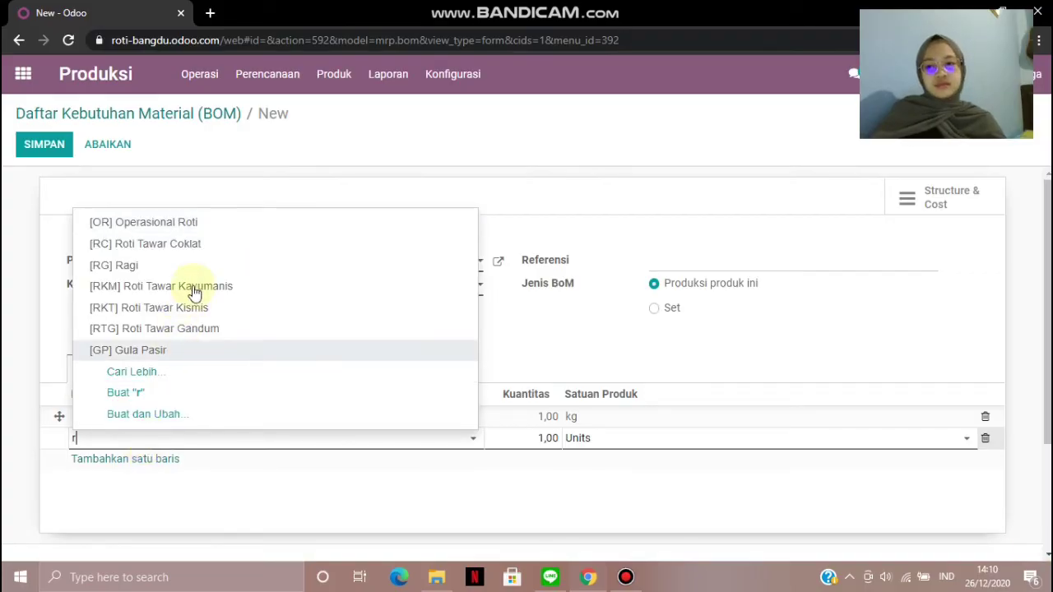
left_click(199, 275)
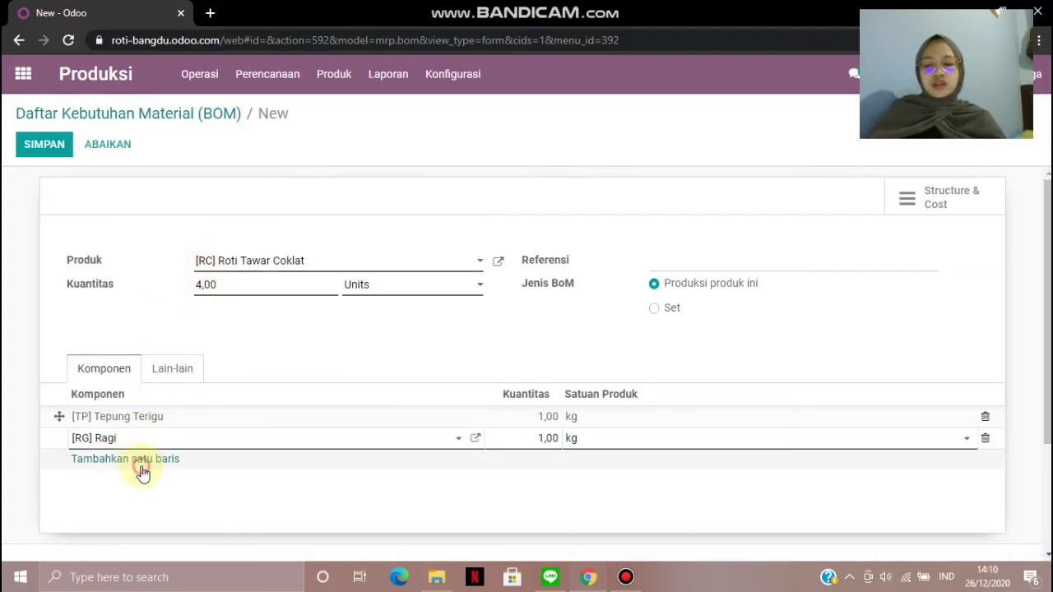
Add [GP] Gula Pasir and [CC] Chocochips as further component lines of the bill of materials
left_click(141, 470)
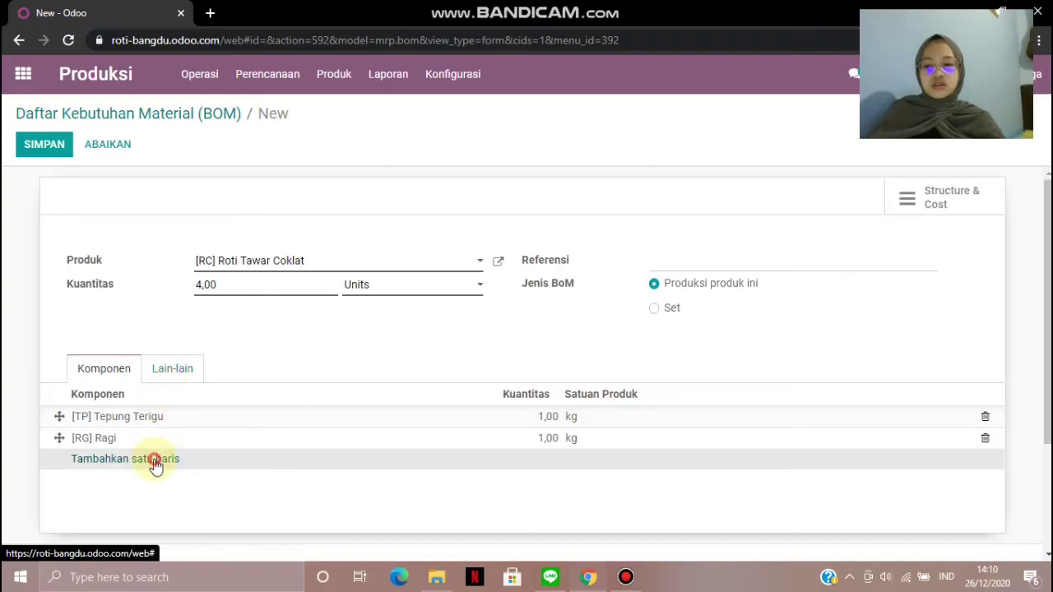
left_click(146, 459)
type("g")
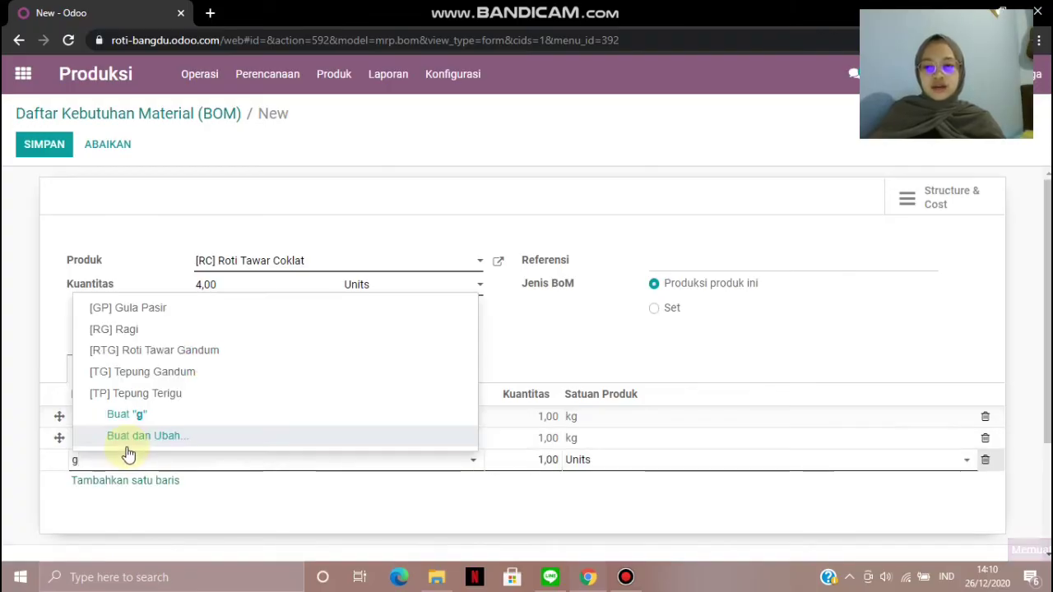
type("u")
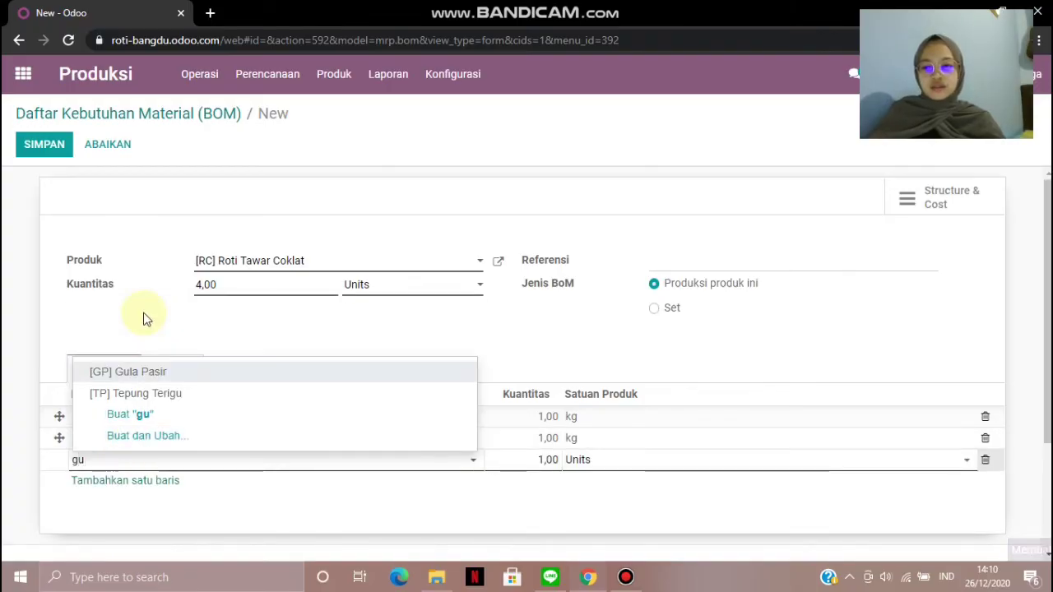
left_click(131, 372)
left_click(125, 485)
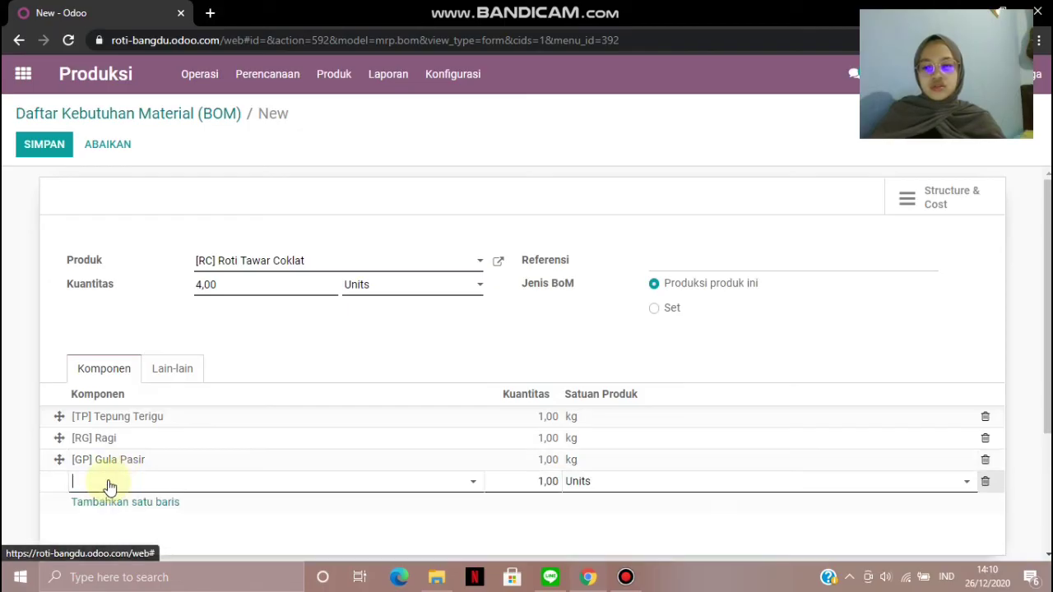
type("c")
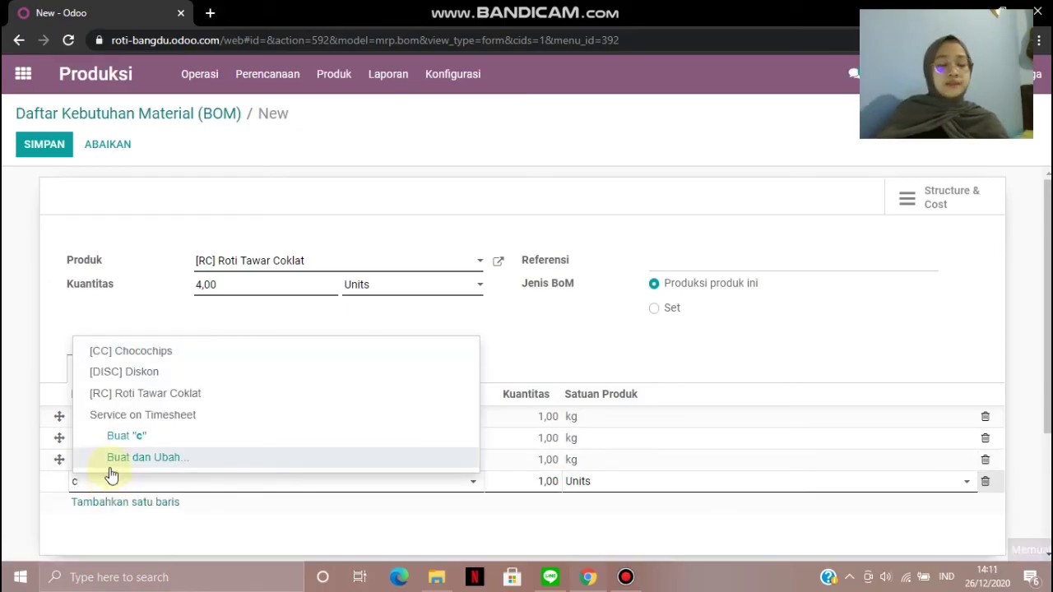
left_click(171, 352)
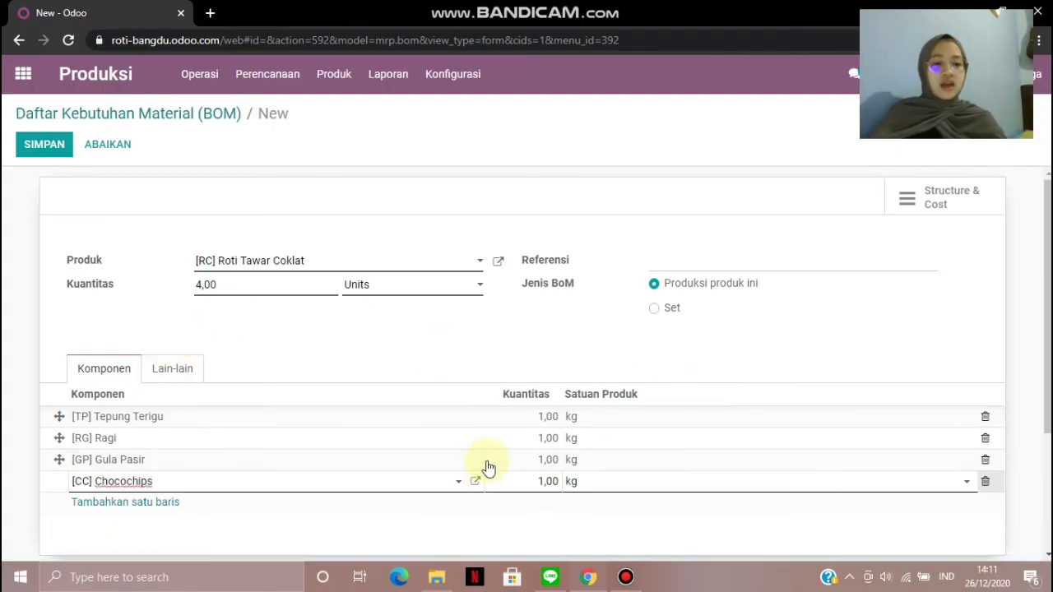
Set the component quantities of Chocochips and Ragi to 0,50 kg each and review the component list
scroll(486, 479, "down", 2)
scroll(482, 463, "up", 2)
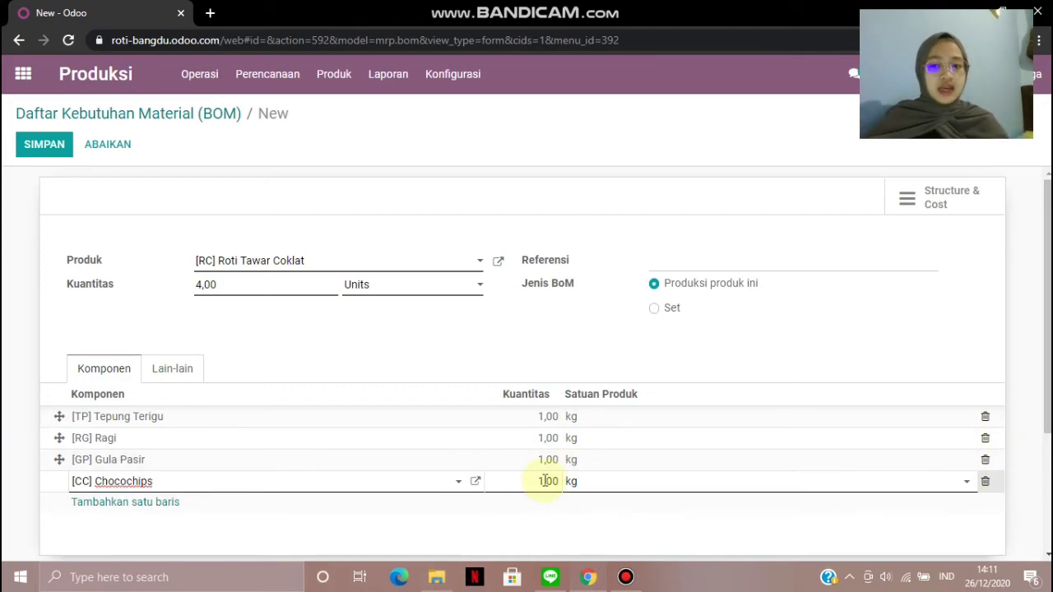
left_click(547, 439)
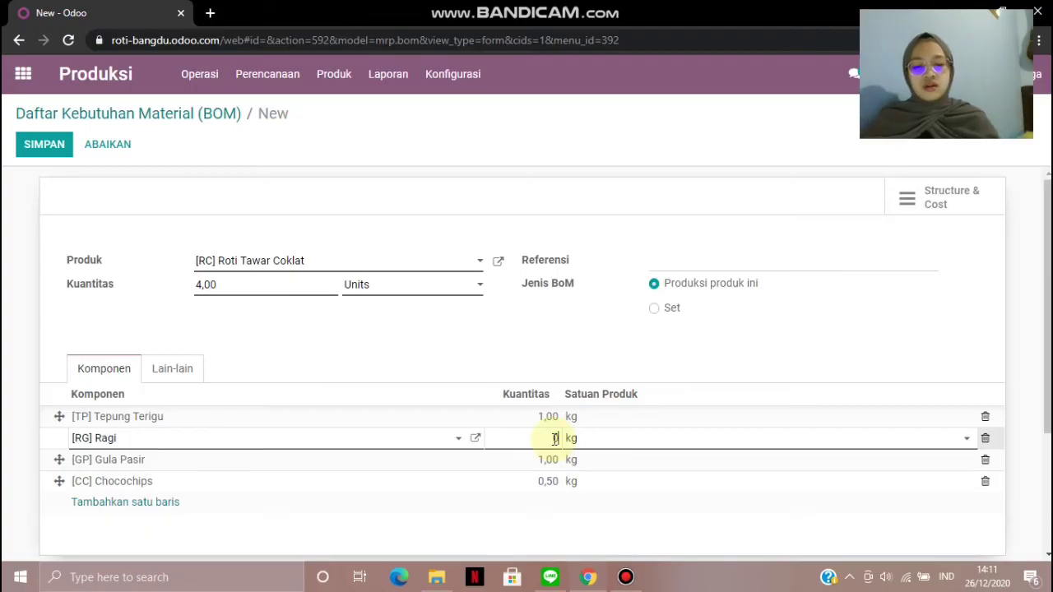
left_click(586, 327)
scroll(568, 329, "down", 2)
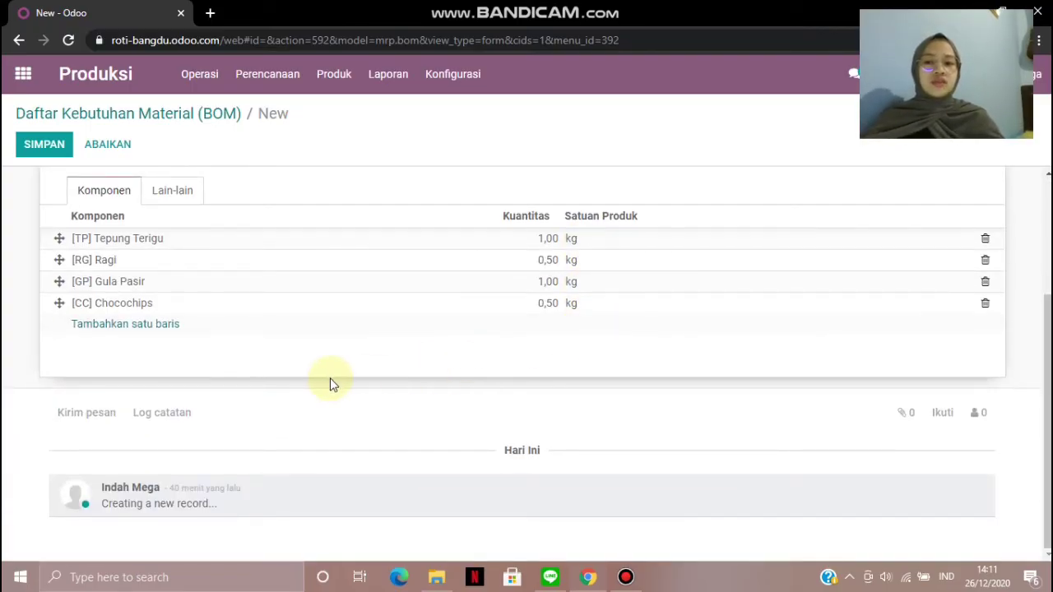
scroll(345, 380, "up", 2)
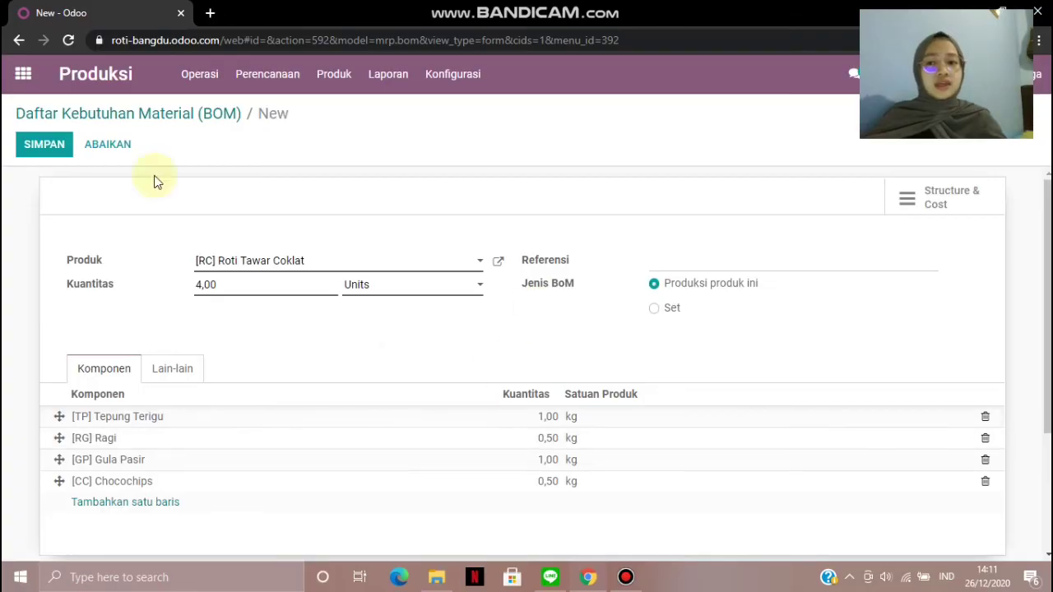
Save the Roti Tawar Coklat bill of materials and check the unit cost in its BoM Structure & Cost report
left_click(38, 153)
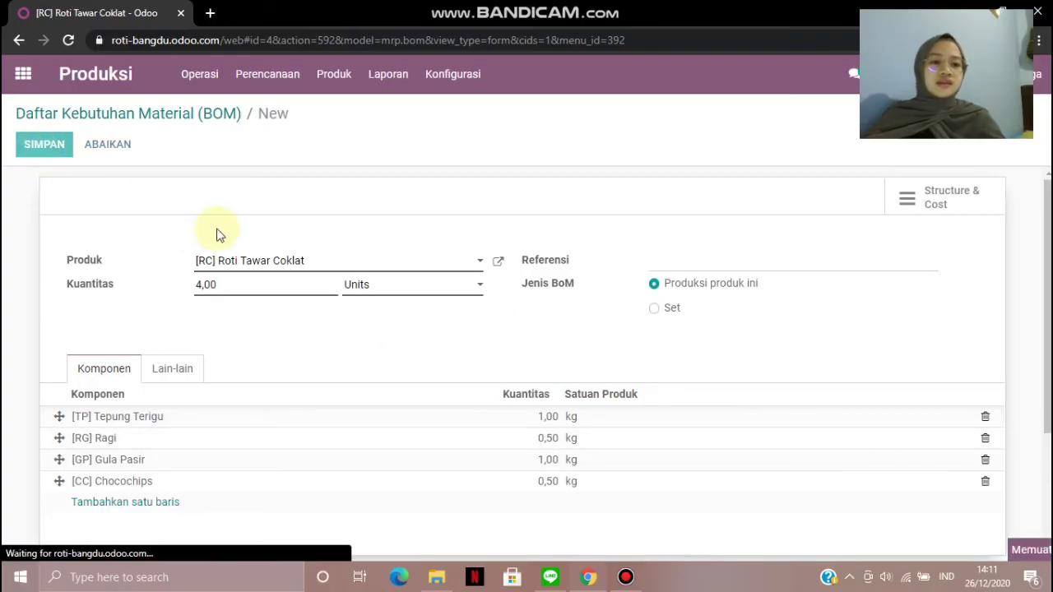
left_click(933, 202)
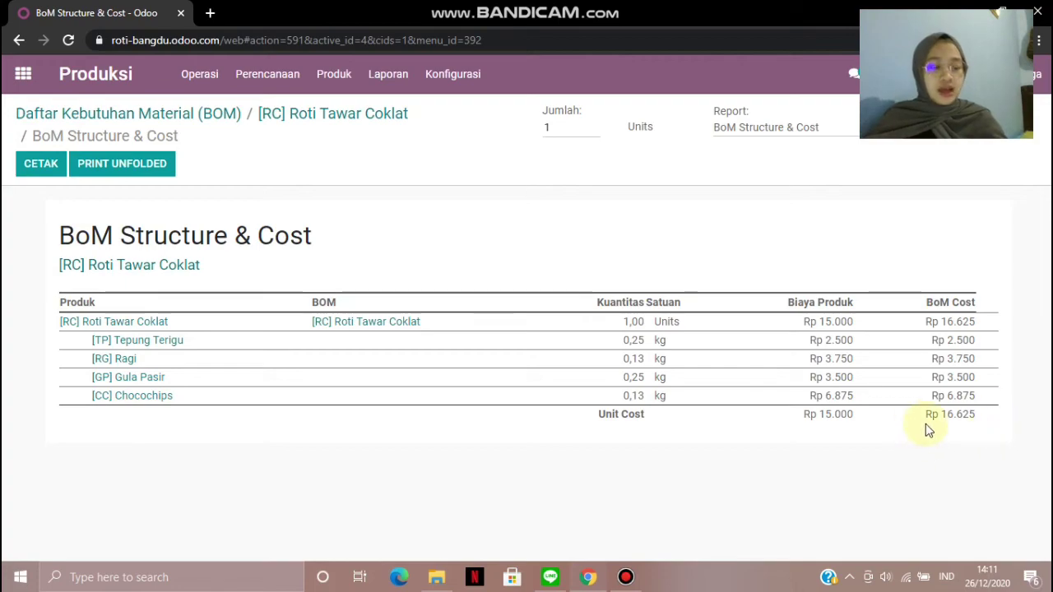
left_click_drag(933, 415, 1003, 437)
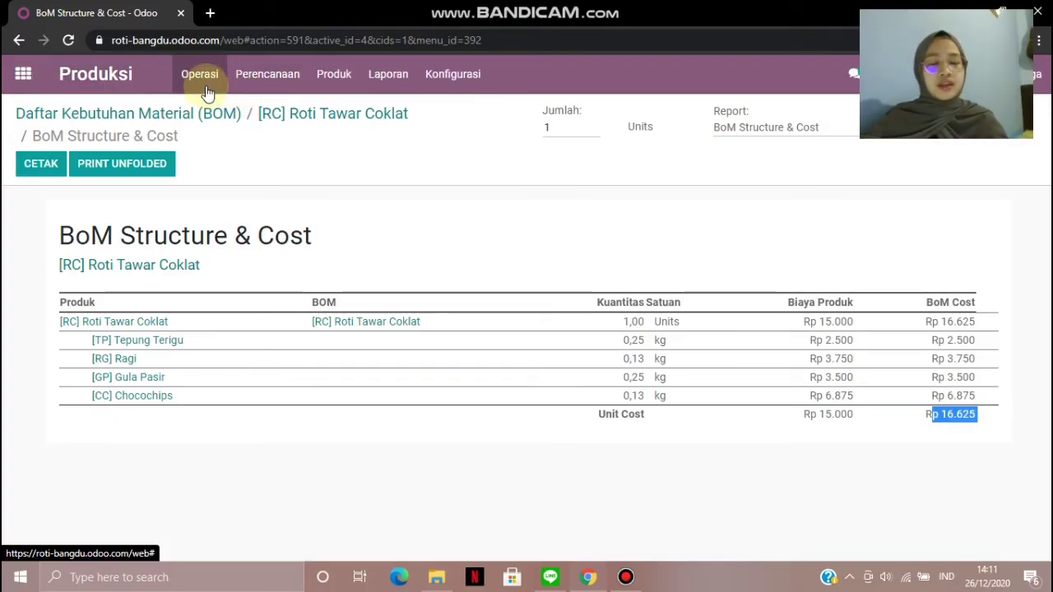
Create a manufacturing order for [RC] Roti Tawar Coklat using its bill of materials and confirm the order
left_click(92, 75)
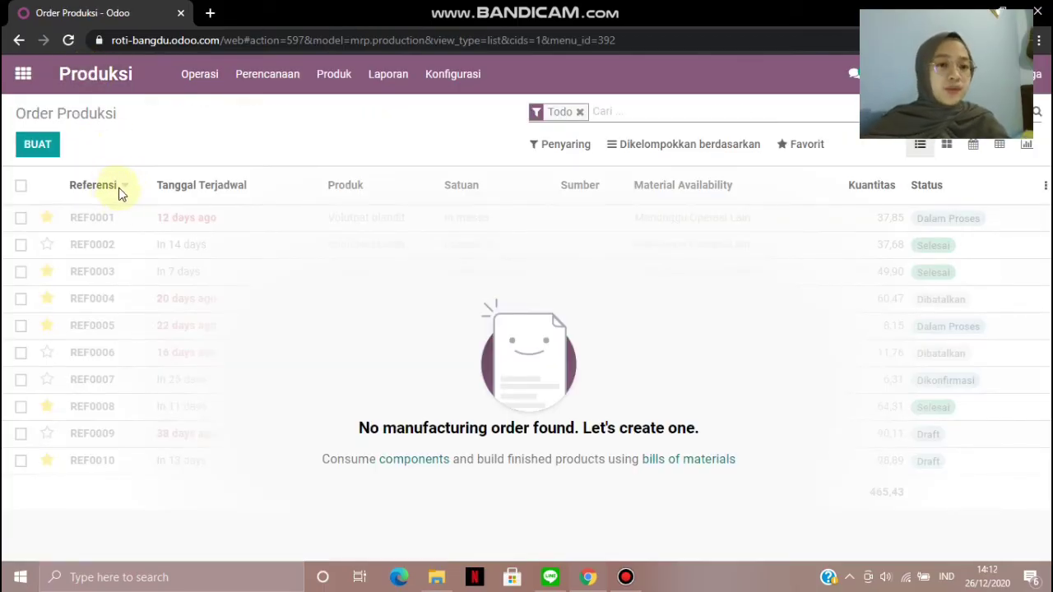
left_click(46, 159)
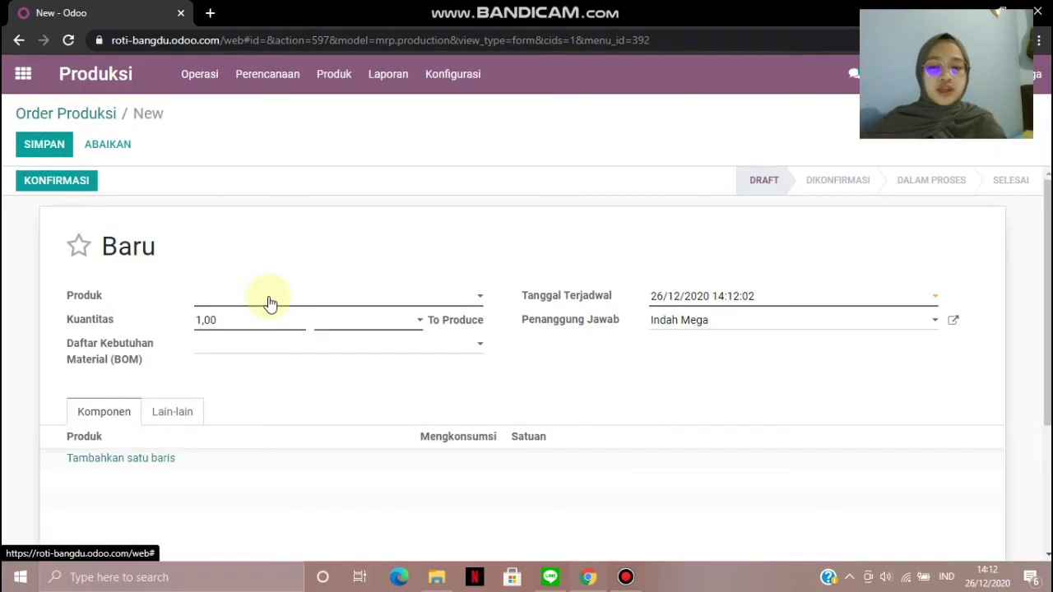
left_click(270, 302)
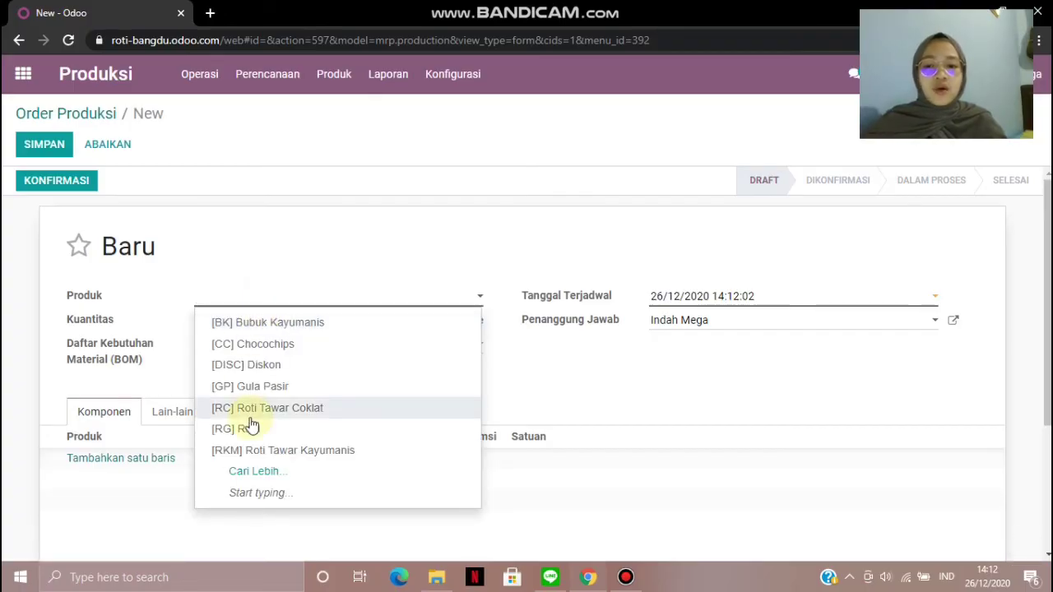
left_click(250, 412)
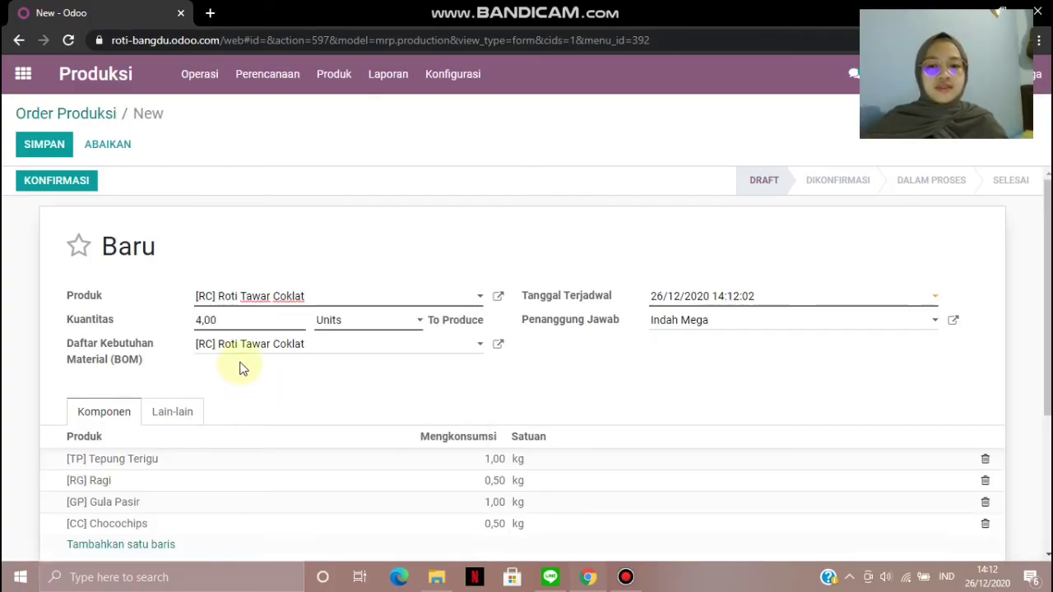
scroll(238, 369, "down", 1)
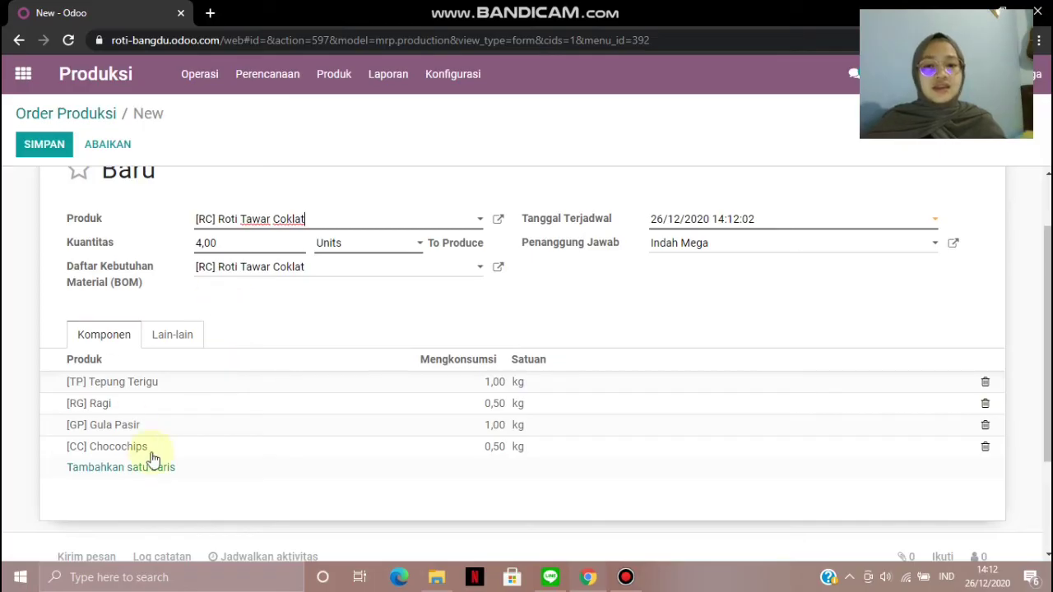
scroll(124, 388, "down", 1)
scroll(266, 317, "up", 2)
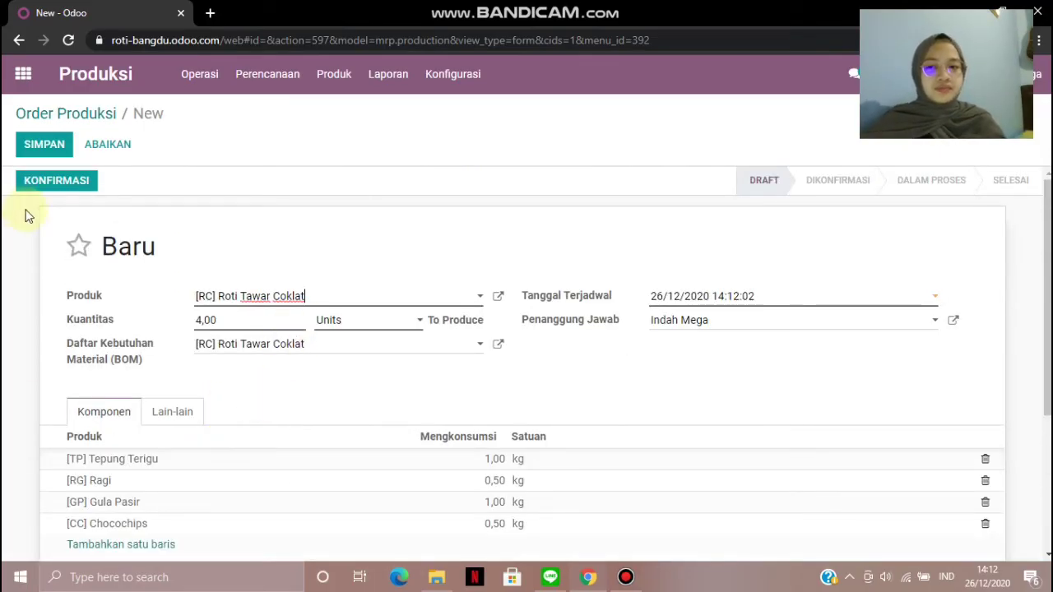
left_click(68, 183)
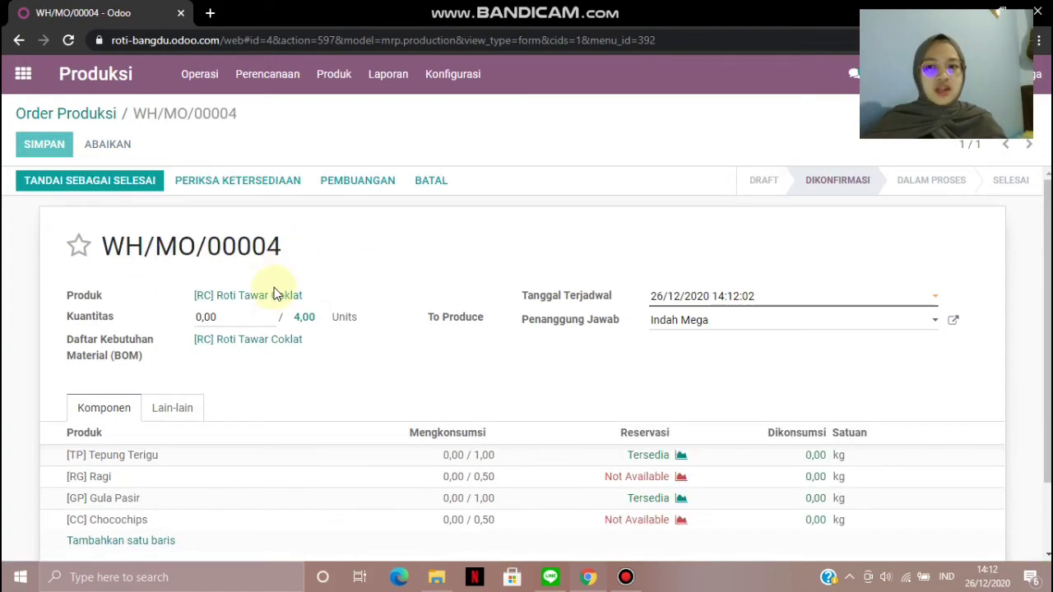
Check component availability to reserve the order's materials, and view the forecasted report of [TP] Tepung Terigu
scroll(282, 293, "down", 3)
scroll(335, 358, "up", 2)
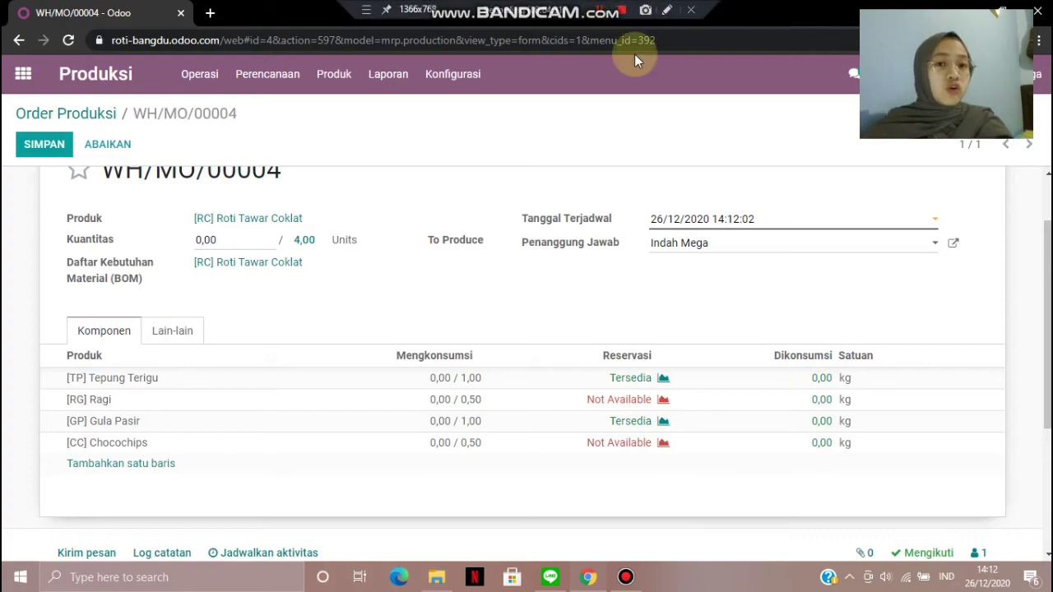
scroll(543, 461, "up", 1)
scroll(526, 445, "down", 4)
scroll(526, 444, "up", 3)
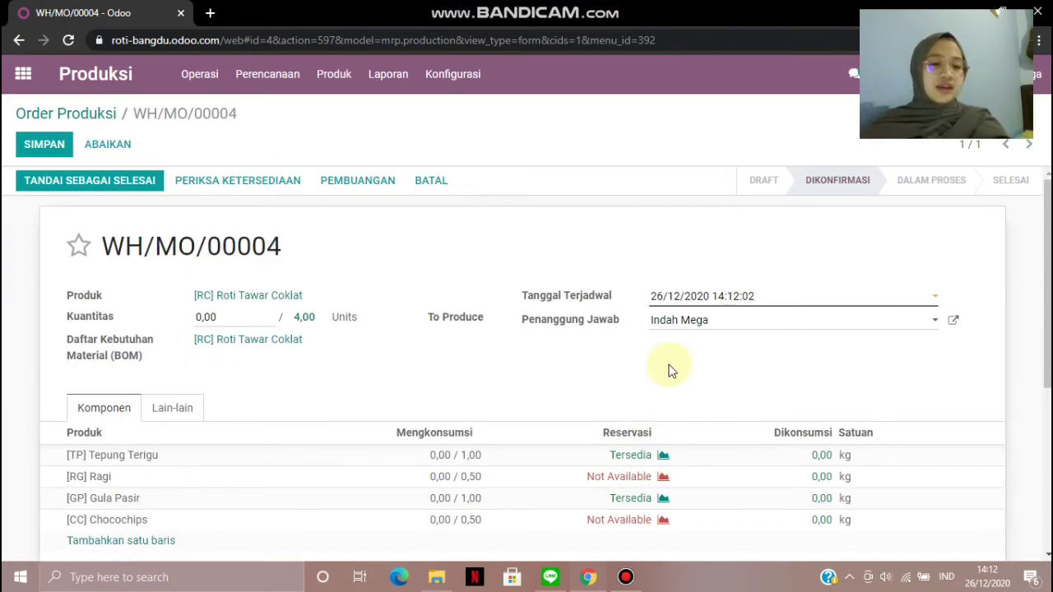
left_click(205, 191)
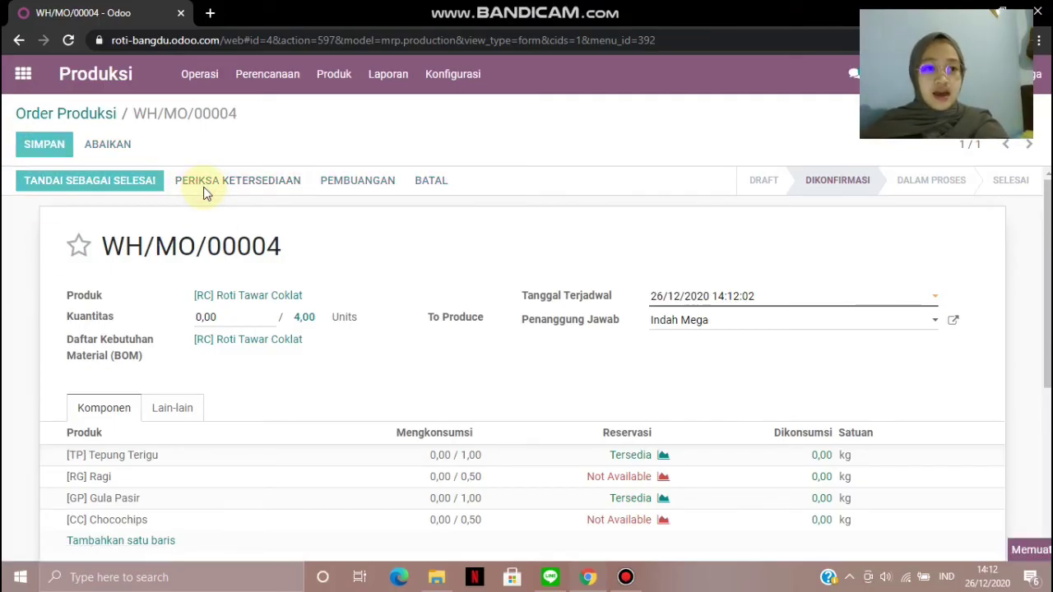
scroll(630, 435, "down", 1)
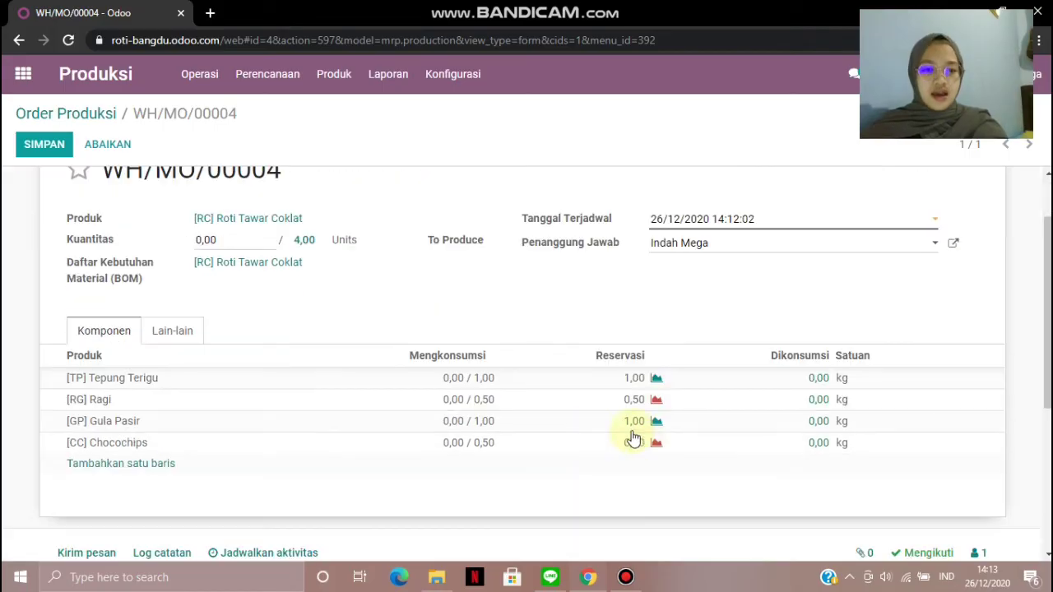
left_click(656, 377)
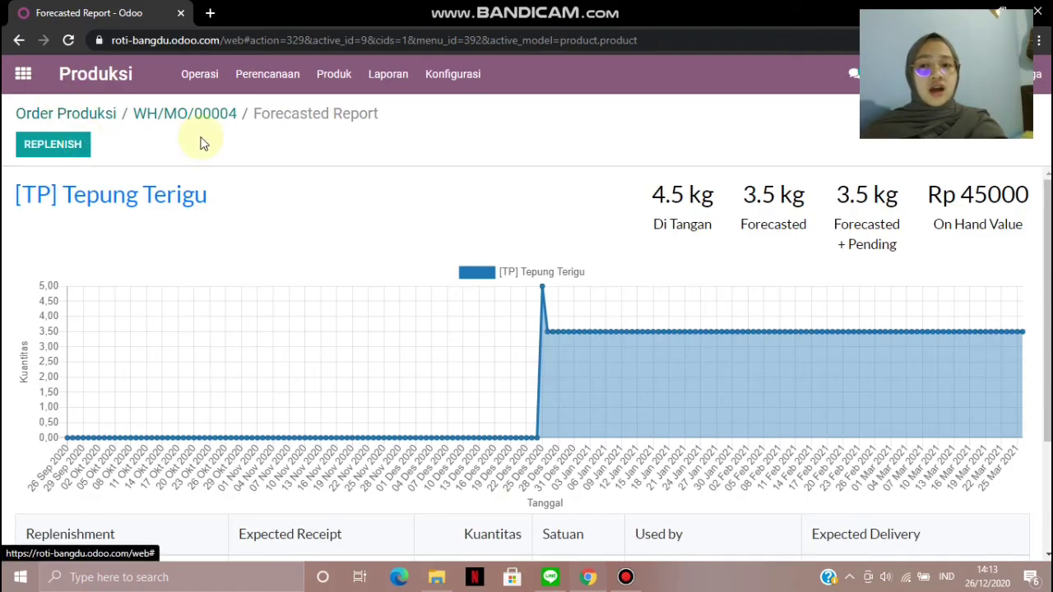
left_click(183, 112)
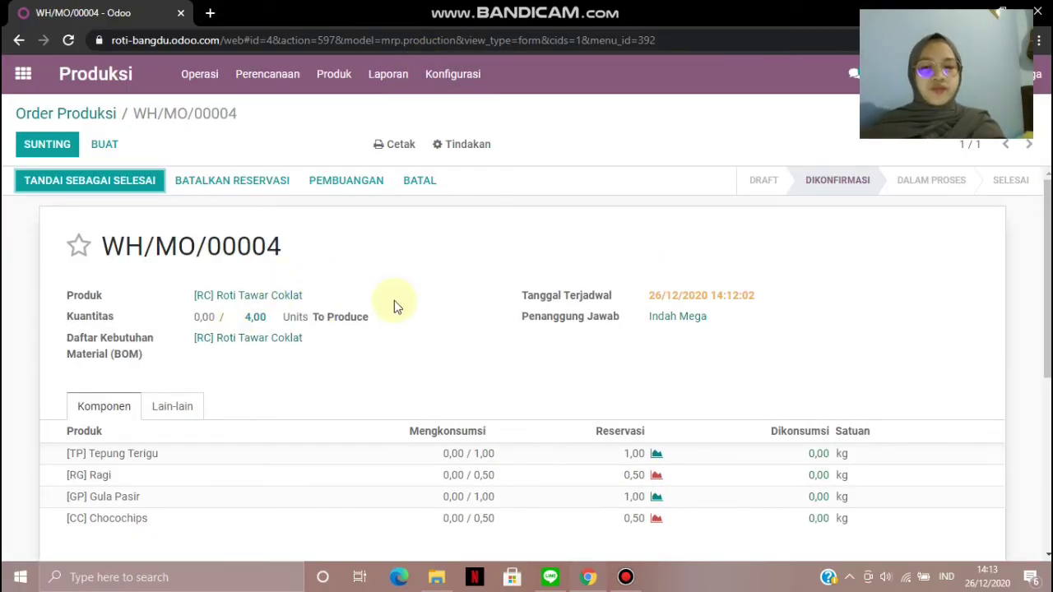
Switch to Stok Persediaan and open the Roti Tawar Coklat manufacturing order from the Produksi operations
left_click(23, 68)
left_click(222, 323)
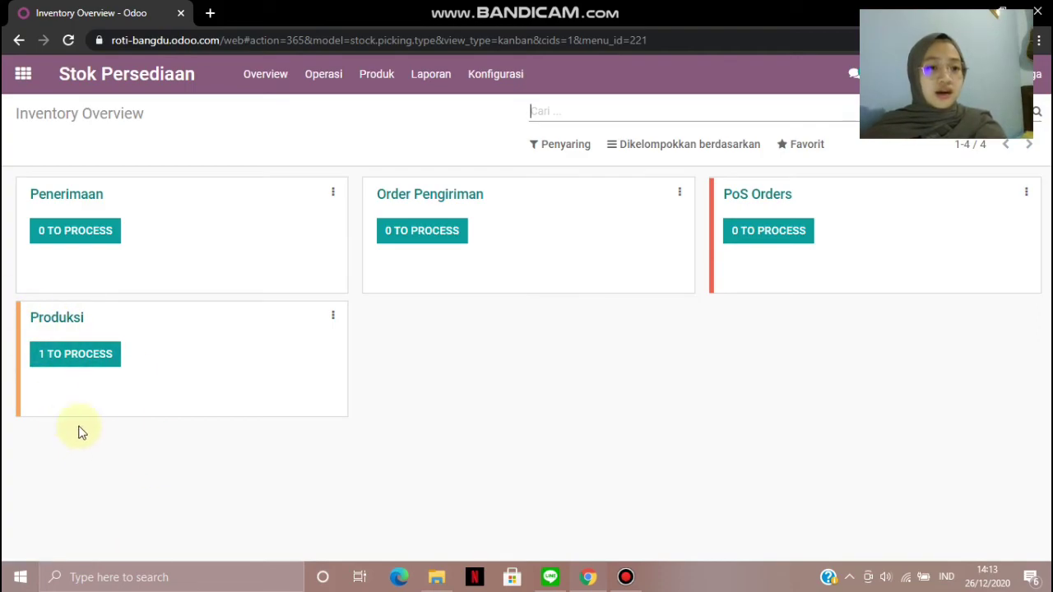
left_click(57, 324)
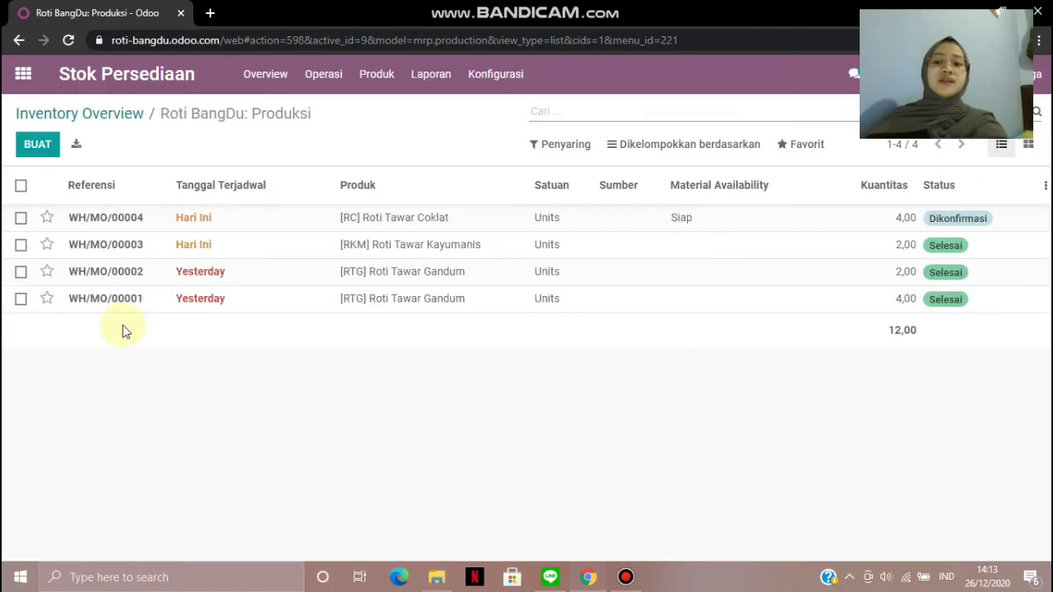
left_click(738, 214)
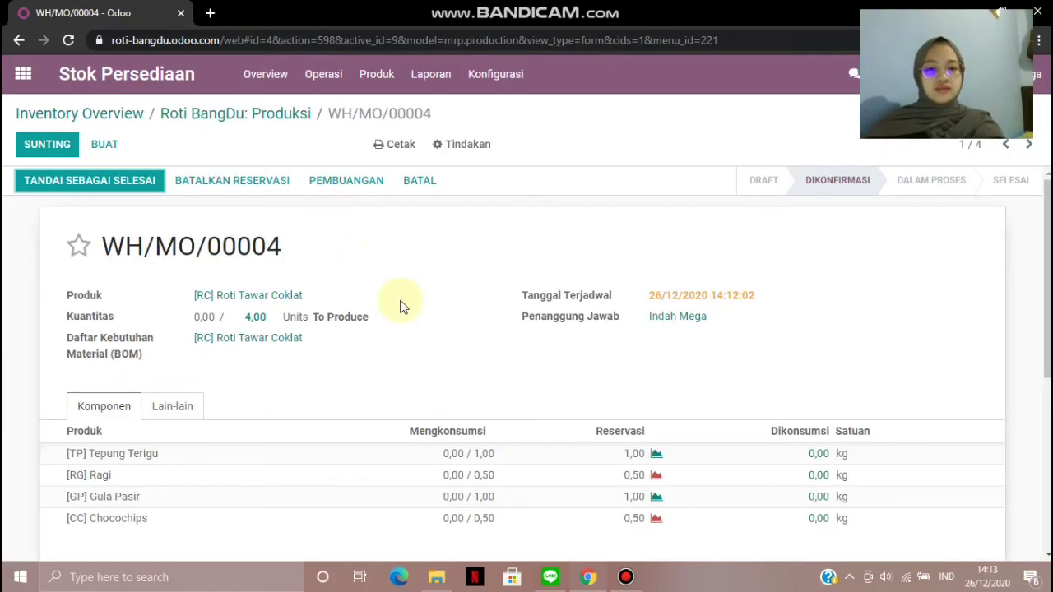
Mark the Roti Tawar Coklat manufacturing order as done, applying immediate production of the full quantity
scroll(775, 404, "down", 1)
scroll(750, 389, "up", 1)
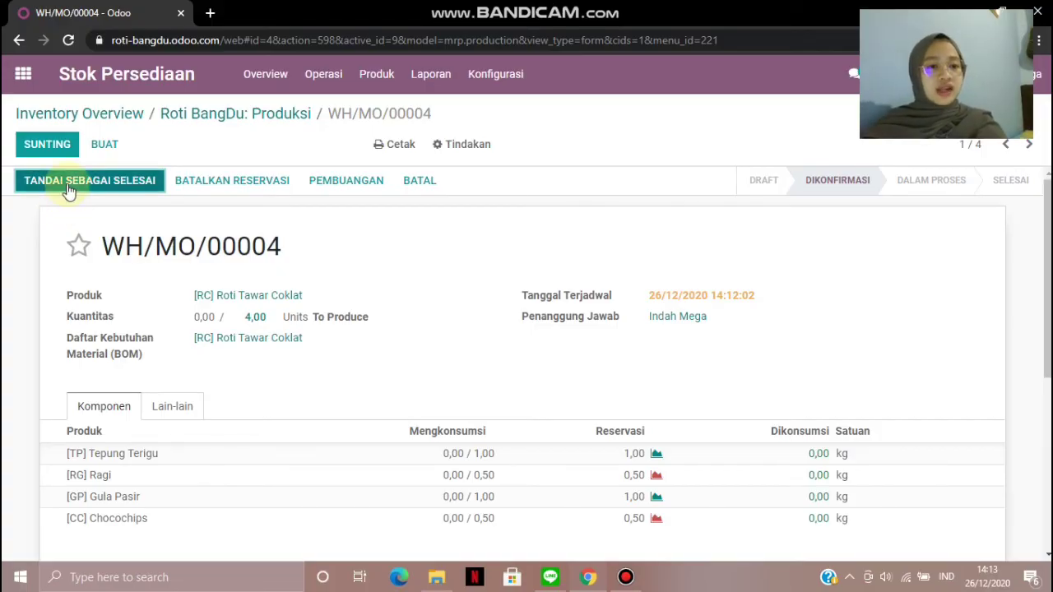
scroll(66, 191, "down", 2)
scroll(66, 191, "up", 2)
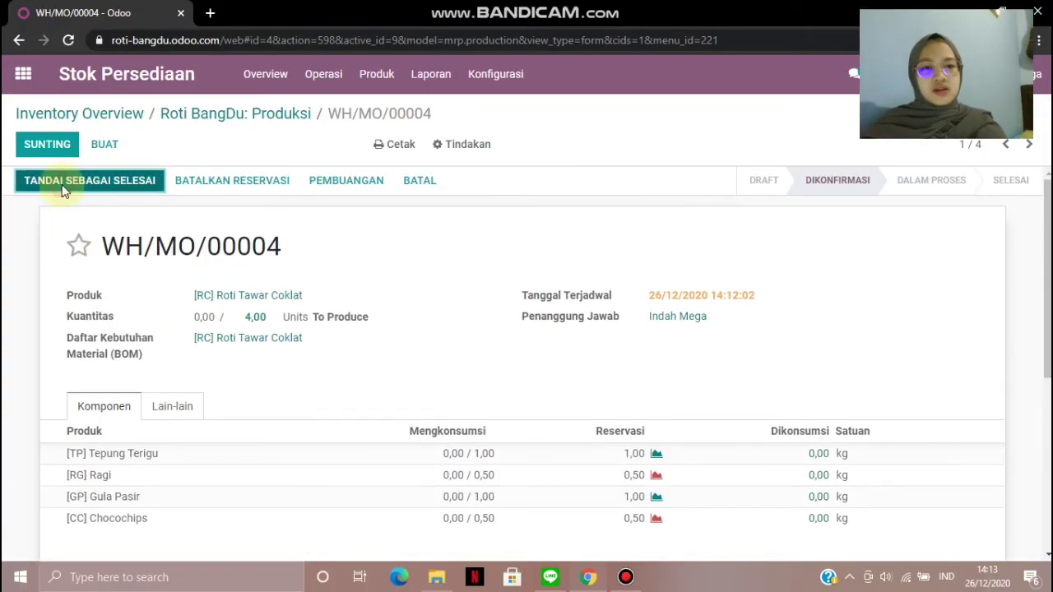
left_click(64, 186)
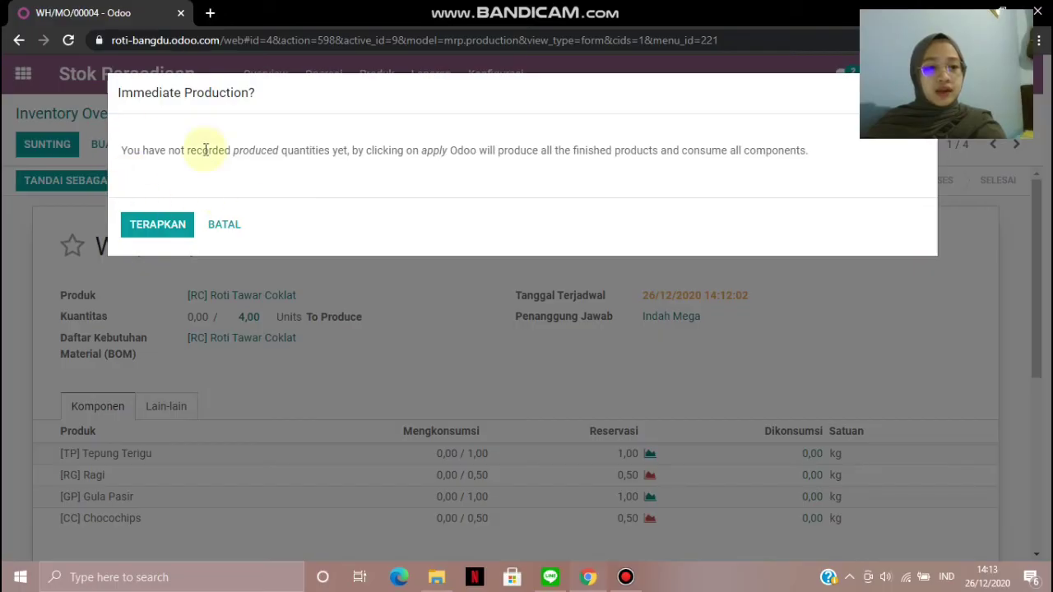
left_click(144, 224)
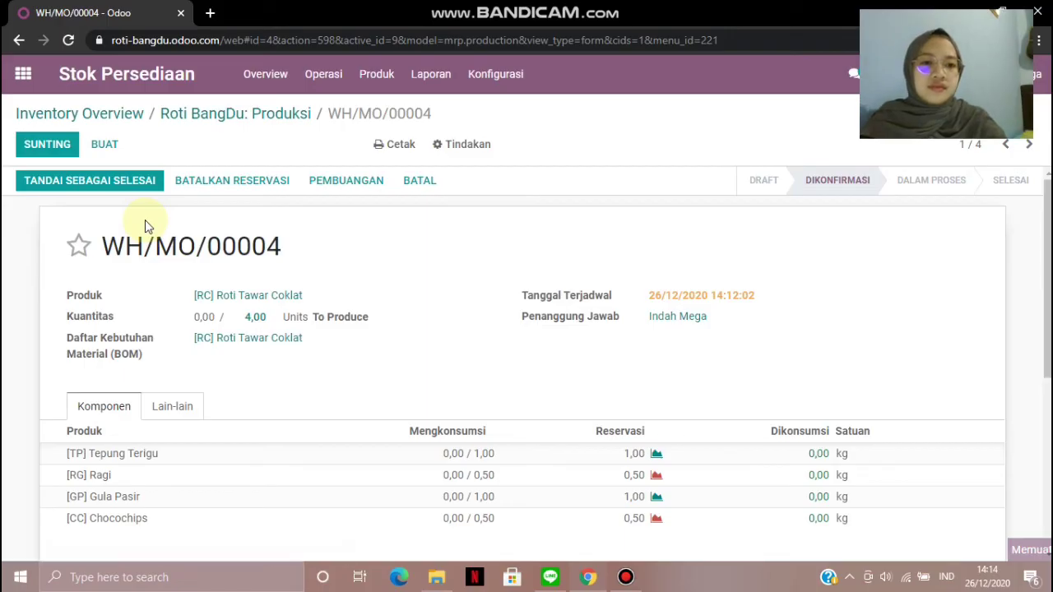
Review the components consumed by the finished order and its Cost Analysis report
scroll(712, 368, "down", 1)
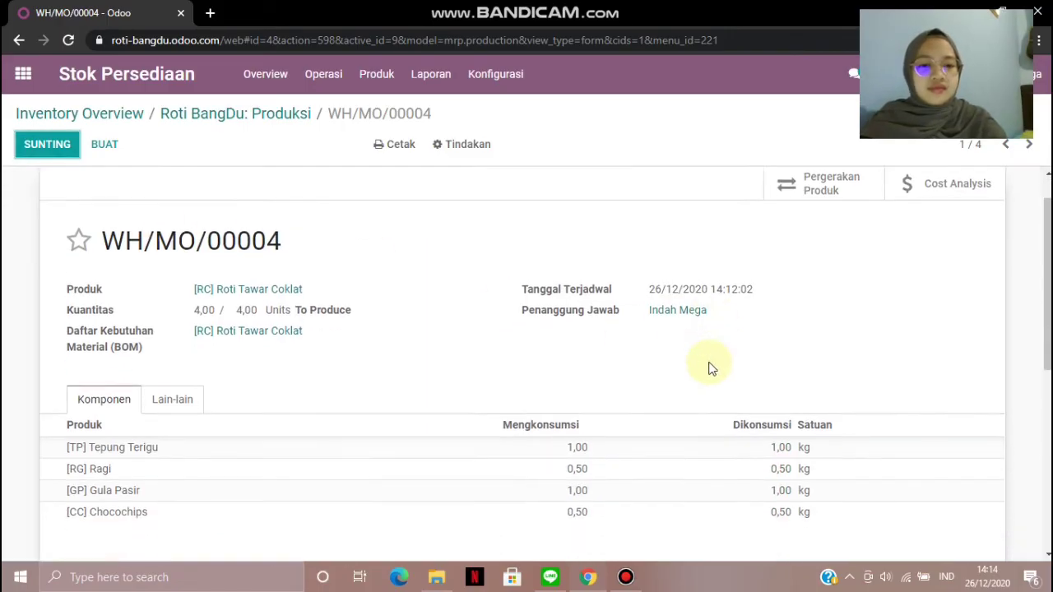
scroll(699, 370, "down", 1)
scroll(717, 440, "up", 2)
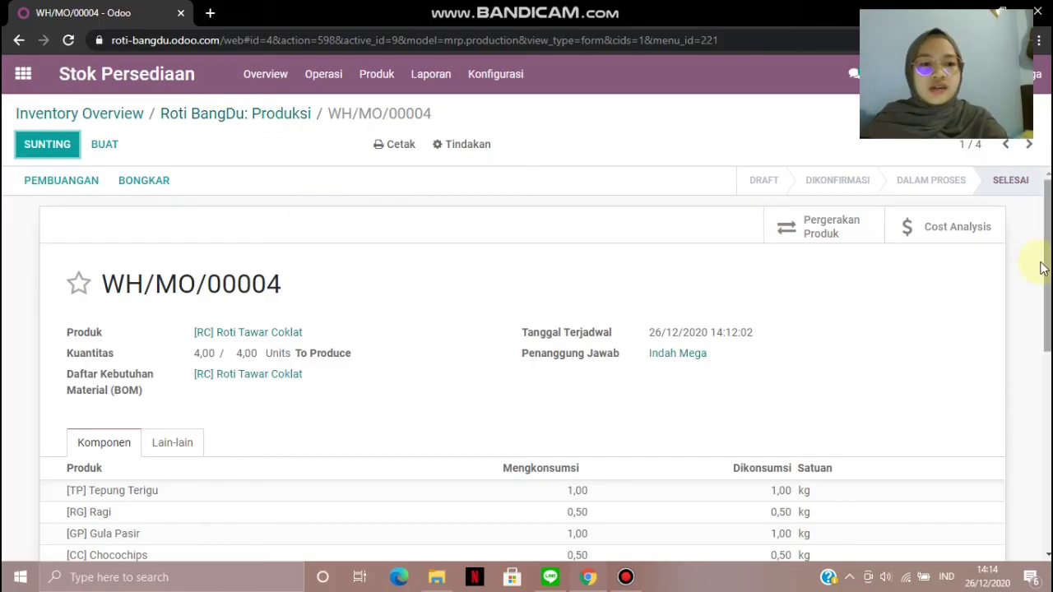
left_click(988, 249)
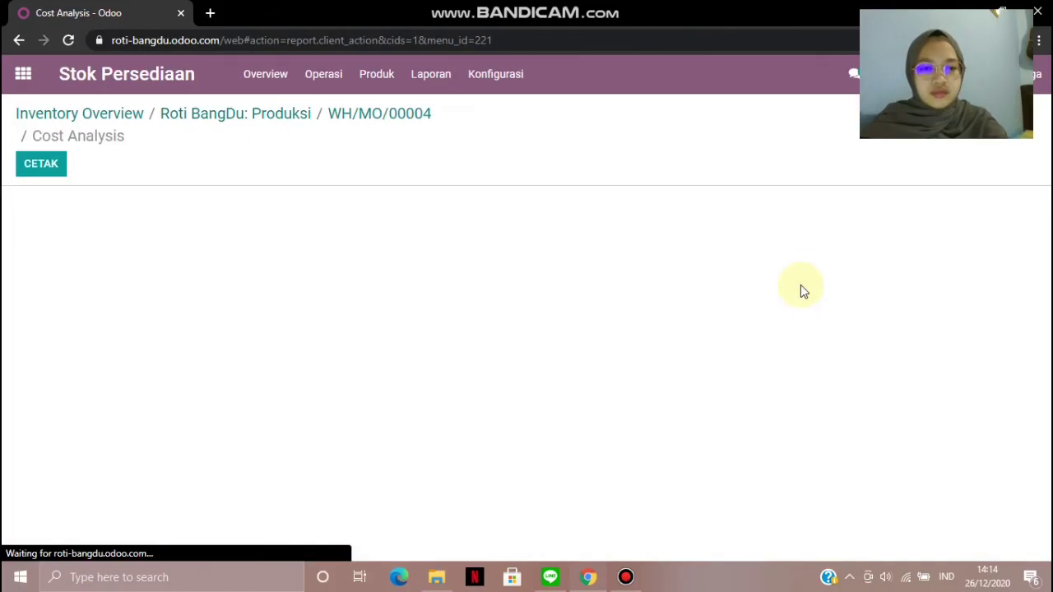
scroll(905, 430, "down", 1)
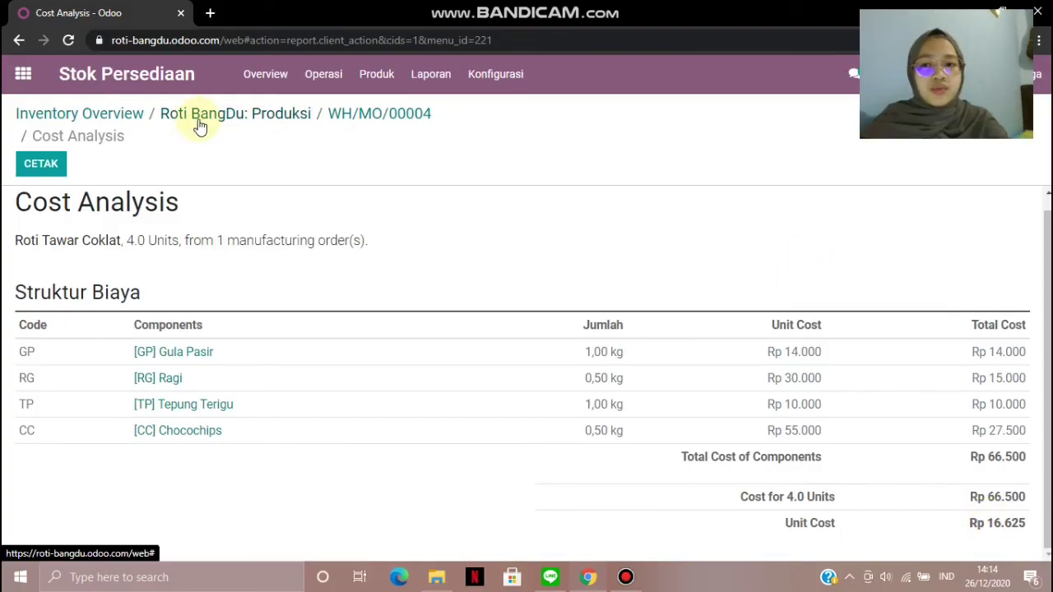
Compute the Roti Tawar Coklat product's cost from its BoM and return to the product list
left_click(376, 74)
left_click(382, 112)
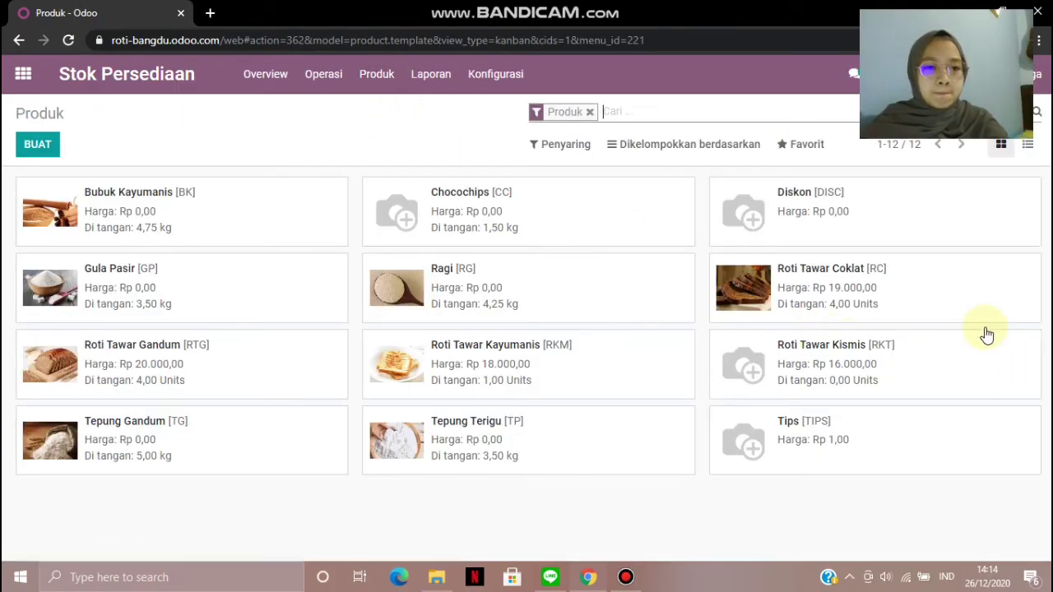
left_click(913, 296)
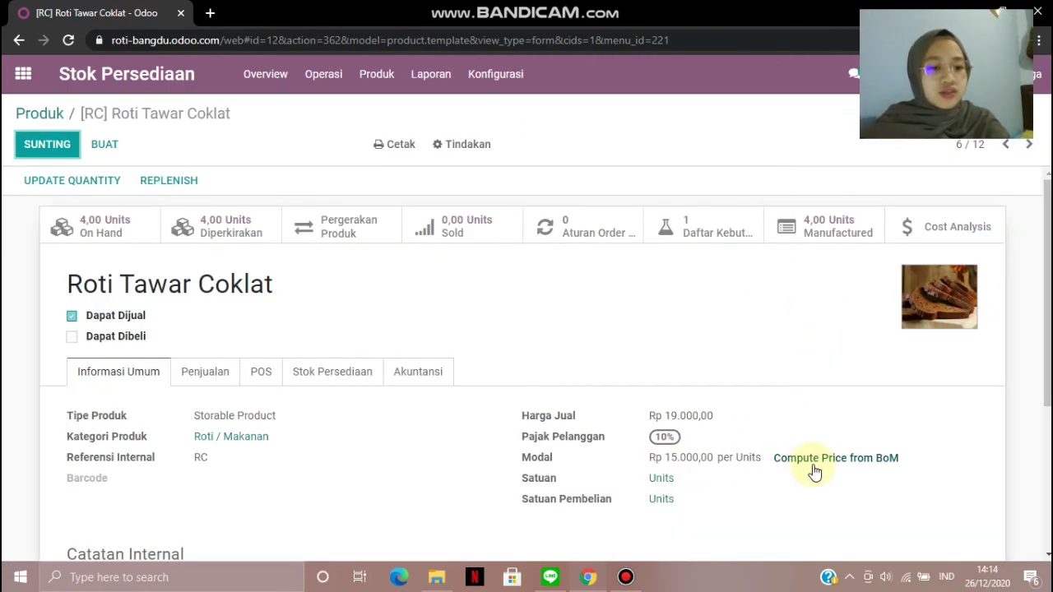
left_click(814, 470)
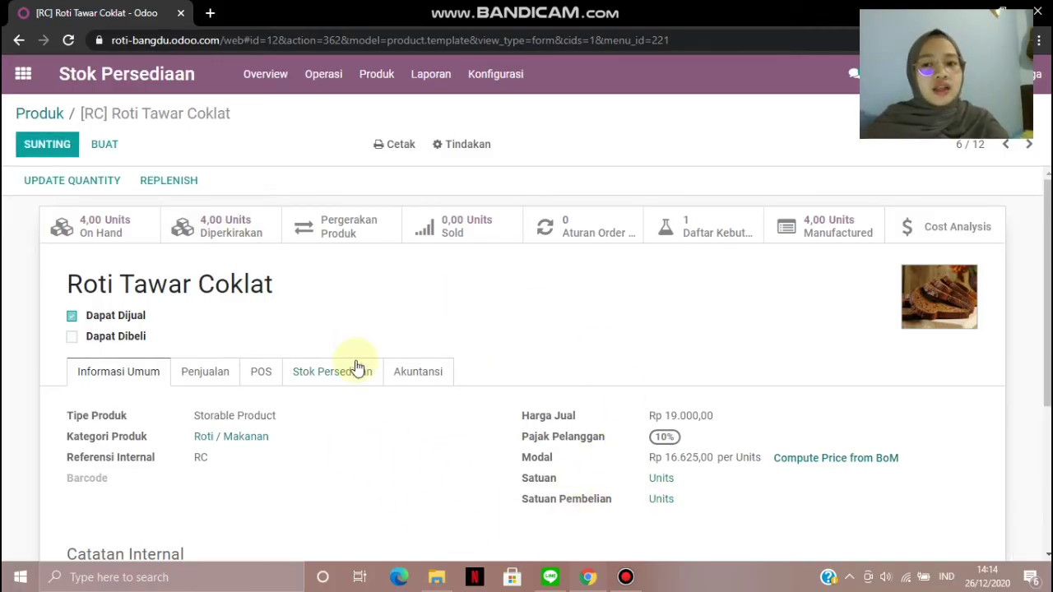
left_click(37, 112)
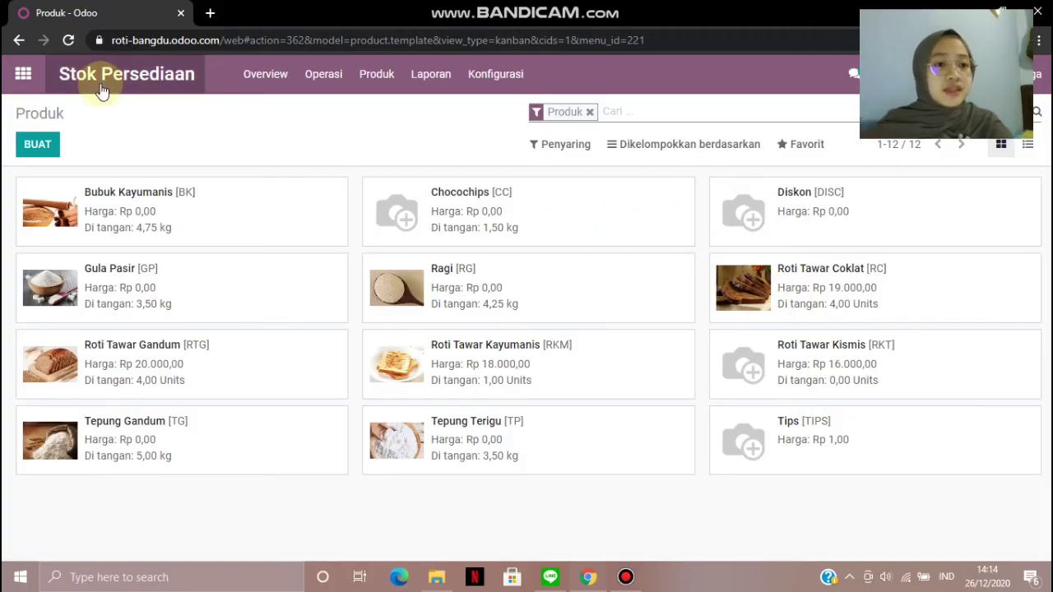
Start a new quotation in Penjualan and create Pelanggan 4 as its customer
left_click(13, 74)
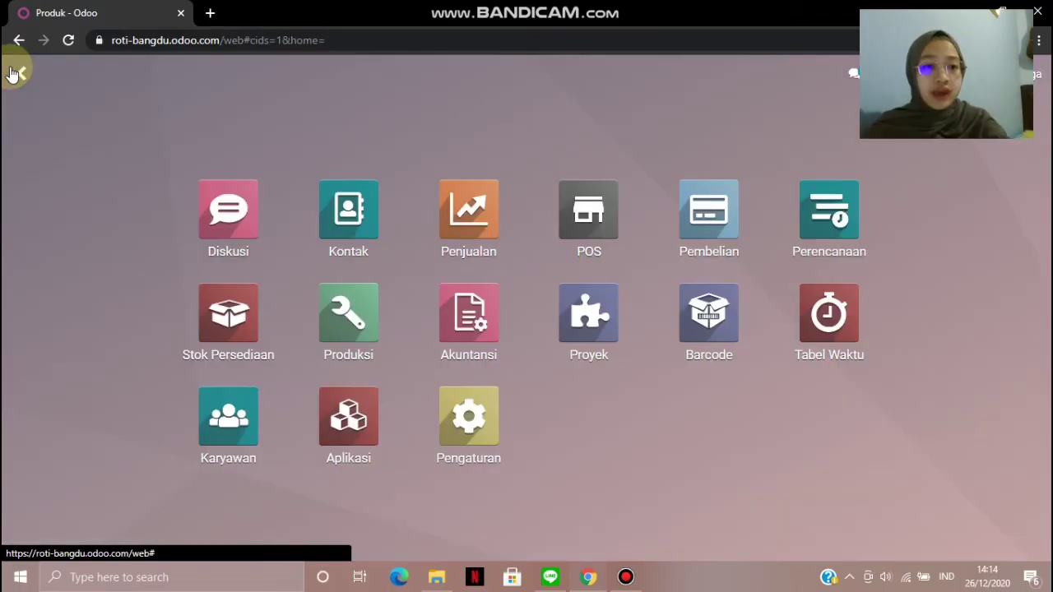
left_click(459, 223)
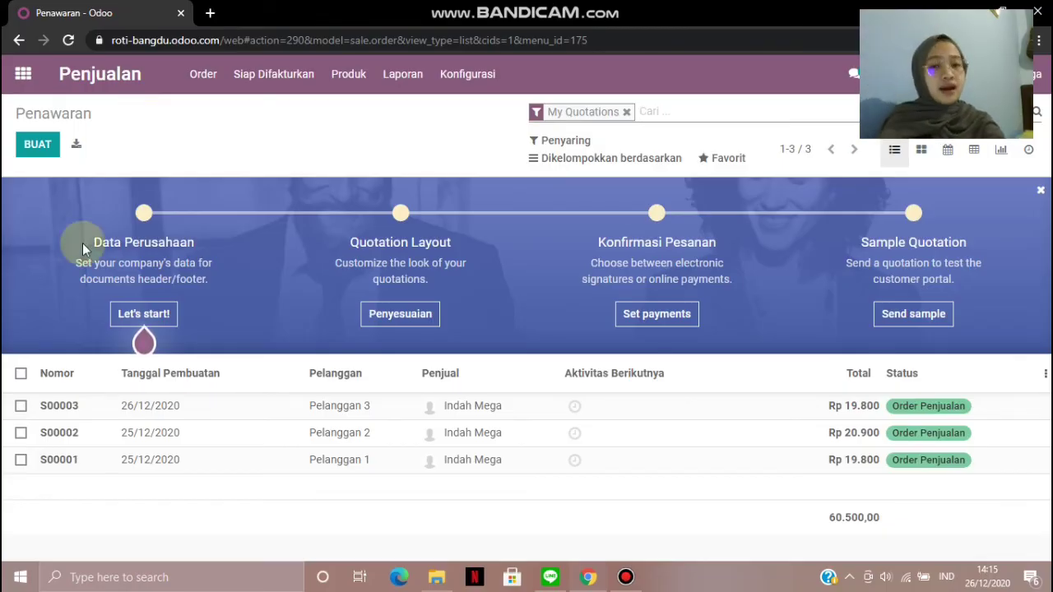
left_click(40, 145)
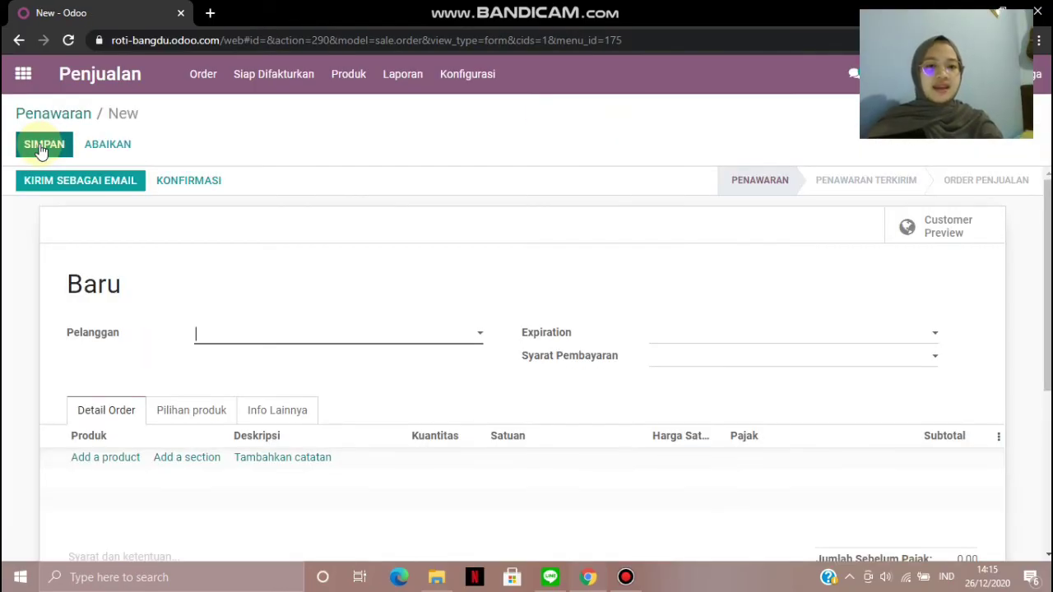
left_click(262, 346)
type("P")
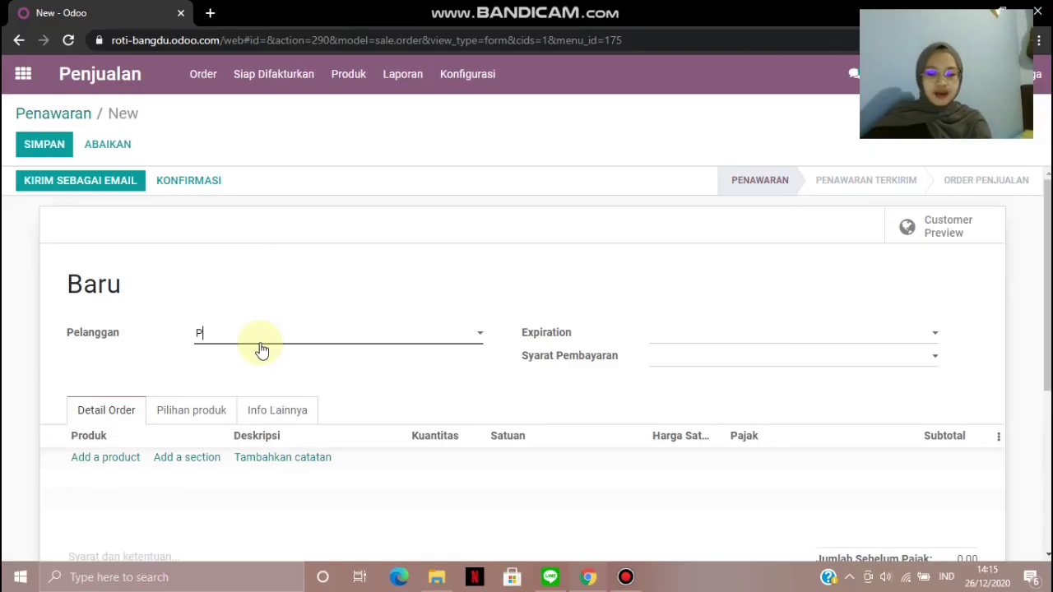
type("elanggan ")
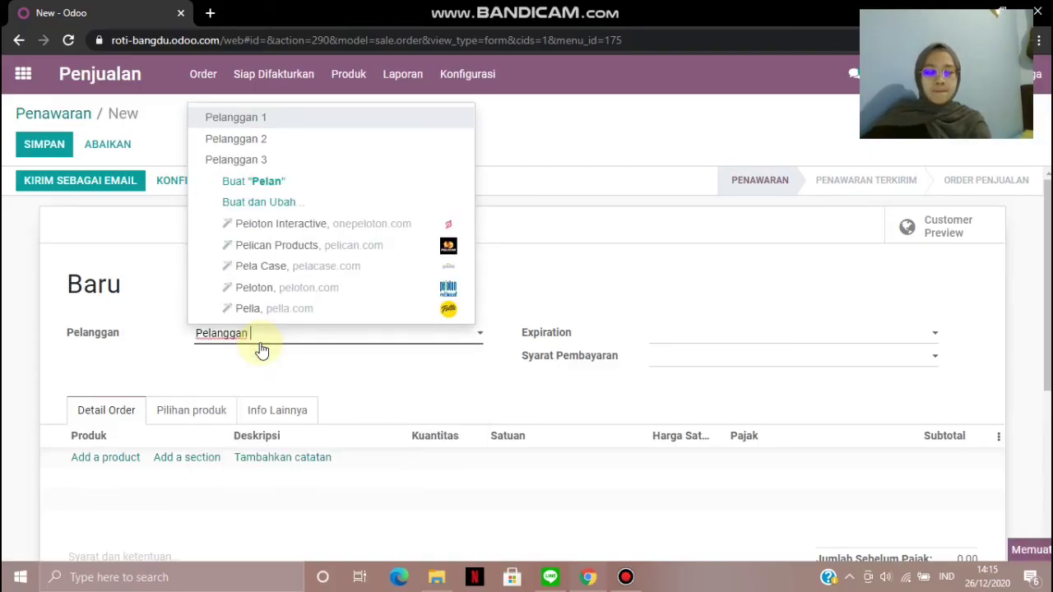
type("4")
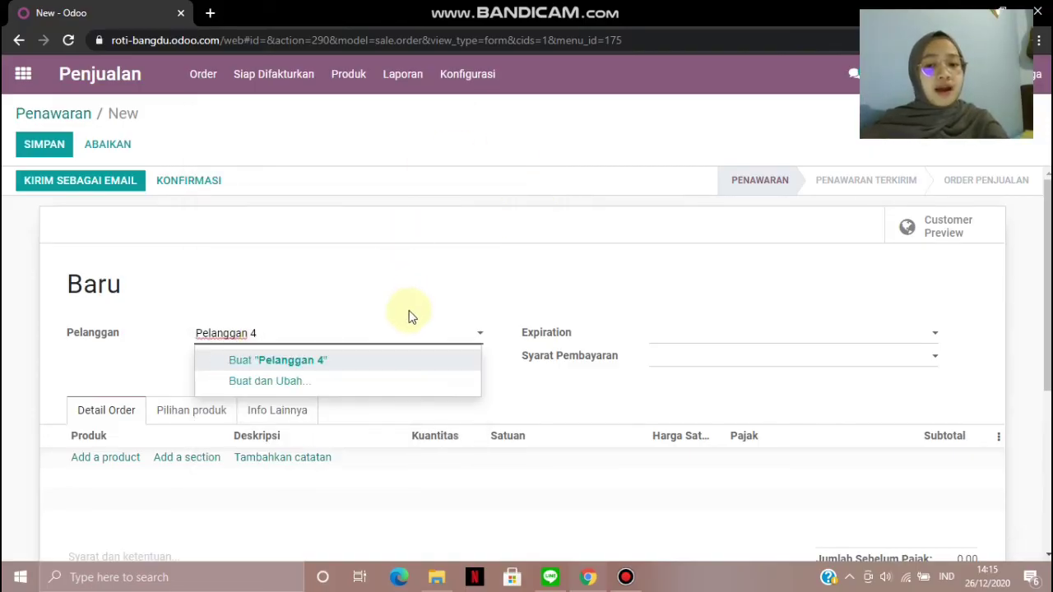
left_click(438, 360)
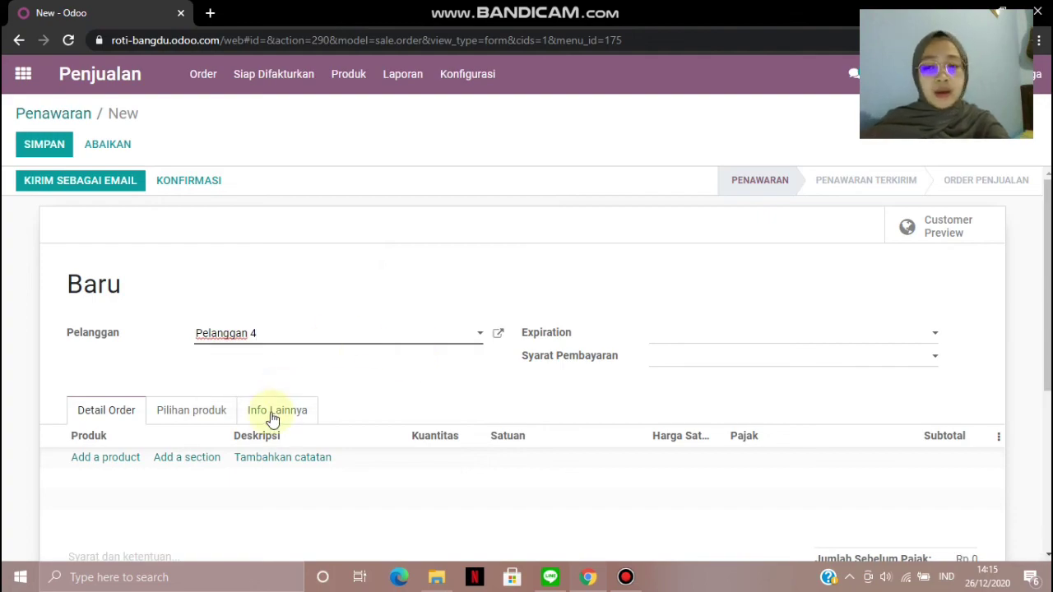
Add Roti Tawar Coklat and Roti Tawar Gandum as the first two order lines of the quotation
left_click(123, 456)
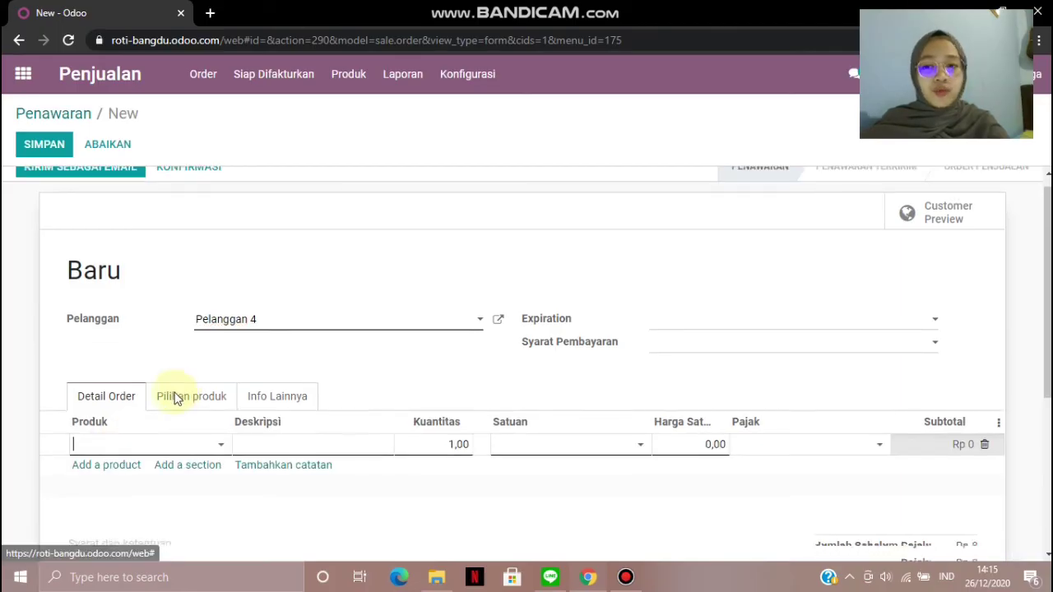
scroll(189, 362, "down", 2)
left_click(212, 311)
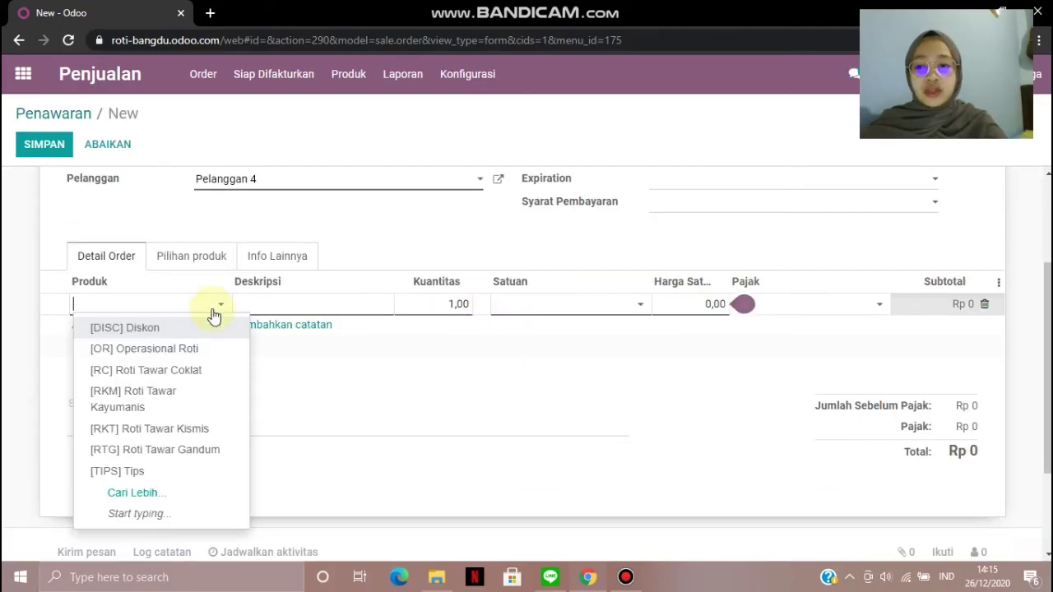
left_click(275, 419)
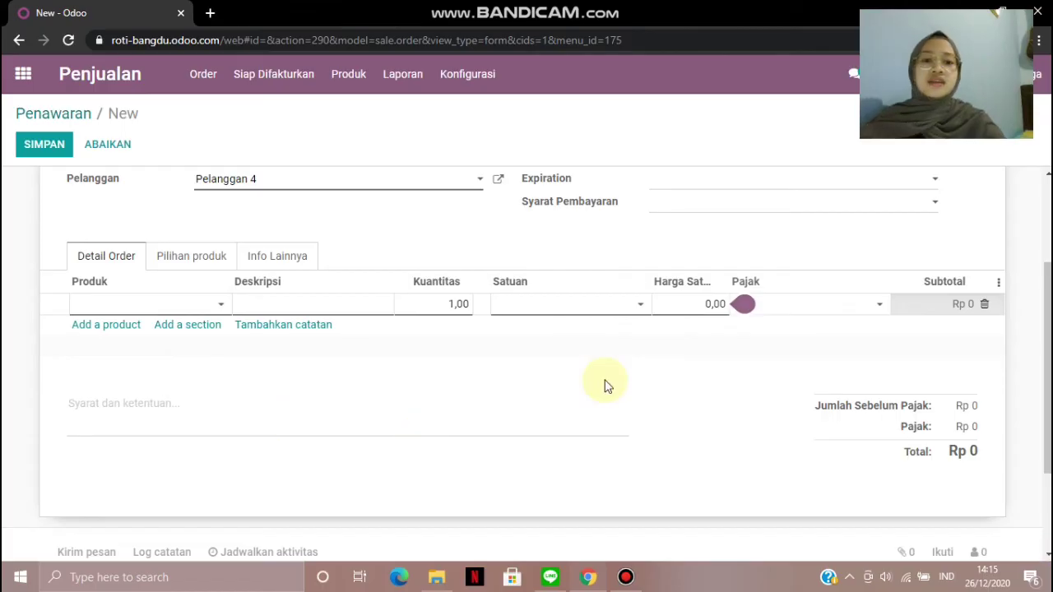
left_click(106, 330)
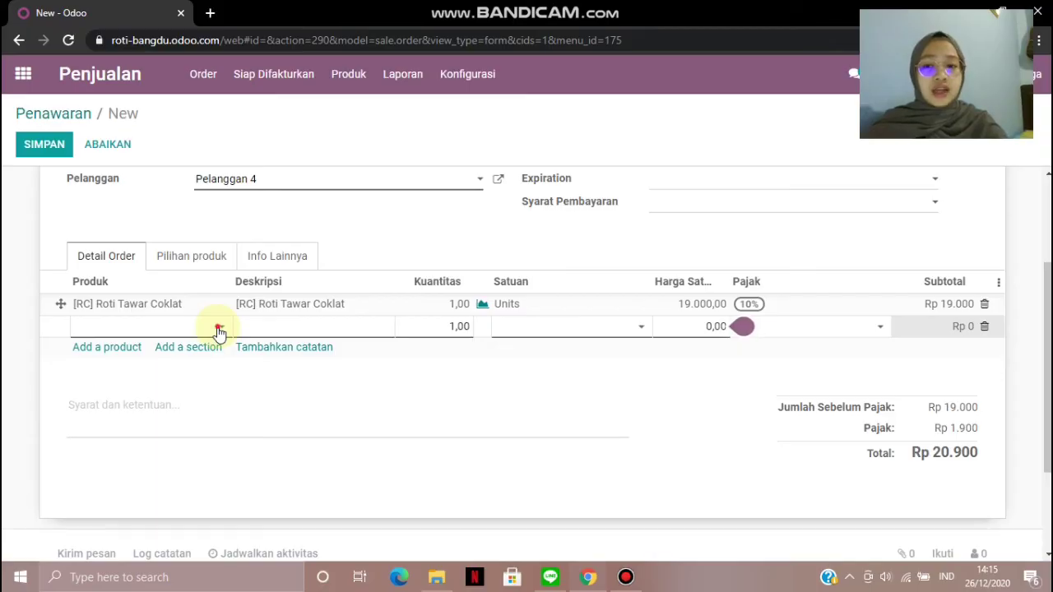
left_click(218, 330)
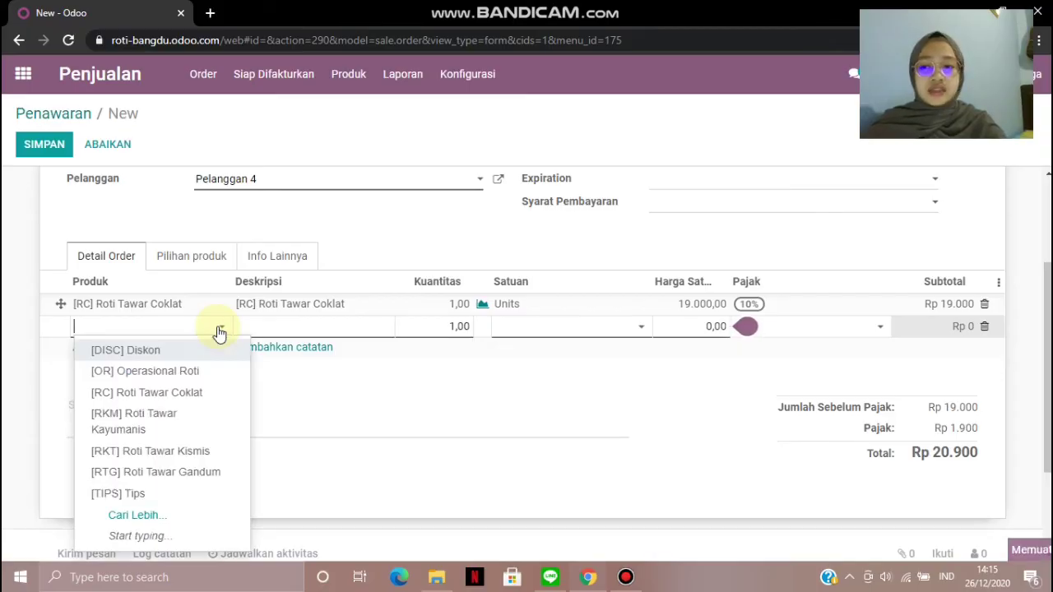
left_click(206, 474)
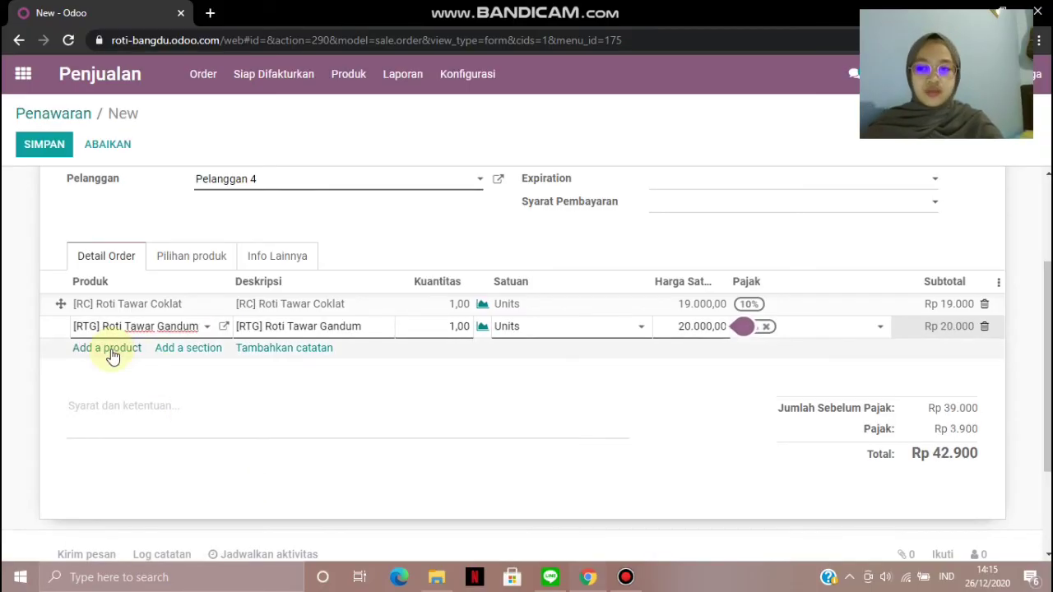
Add a third order line with Roti Tawar Kismis, change its product to Roti Tawar Kayumanis, and save the quotation
left_click(186, 375)
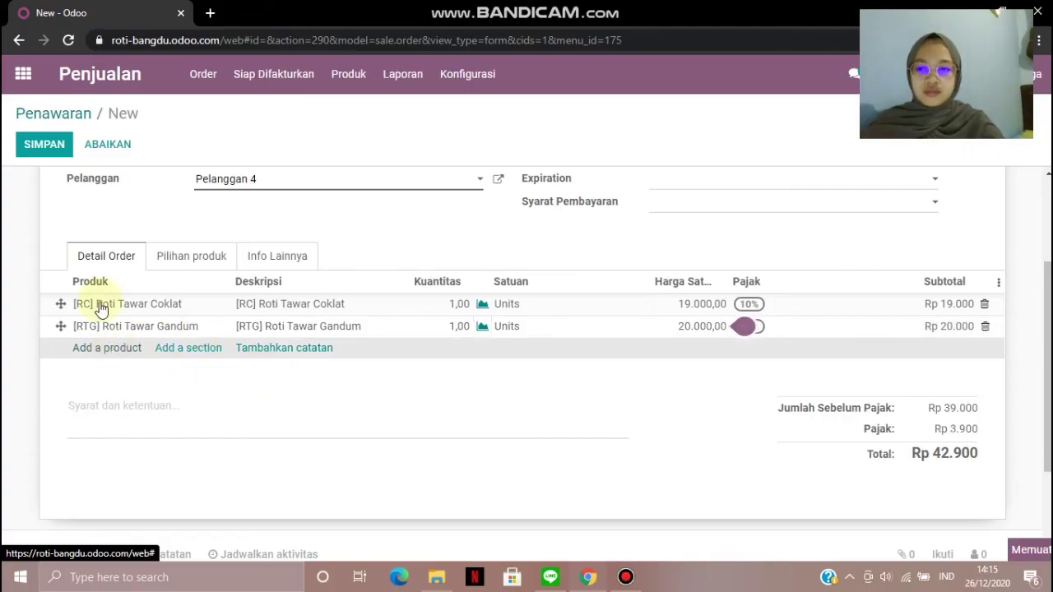
left_click(220, 348)
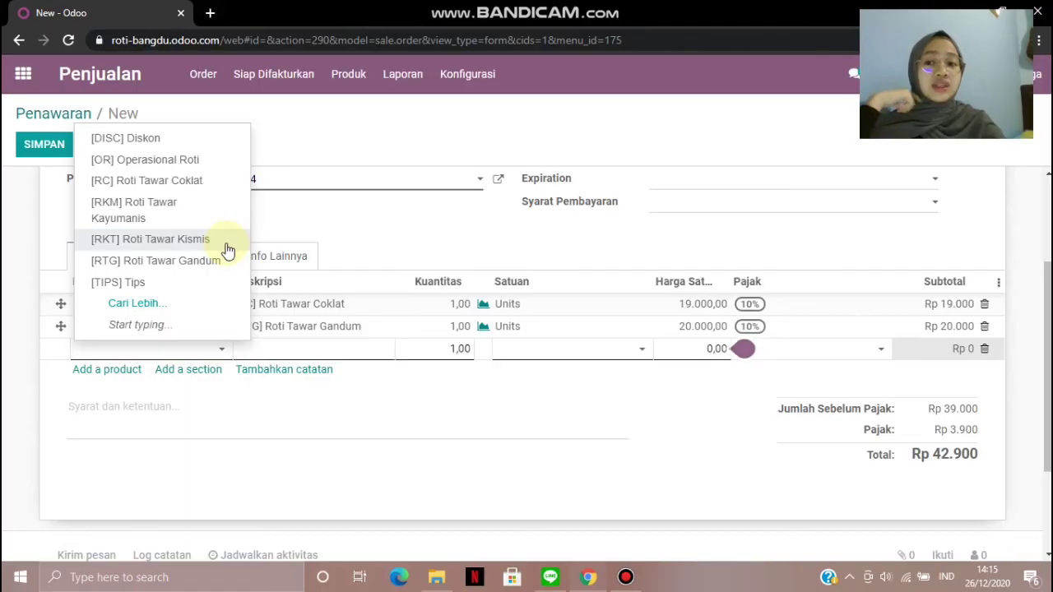
key("Escape")
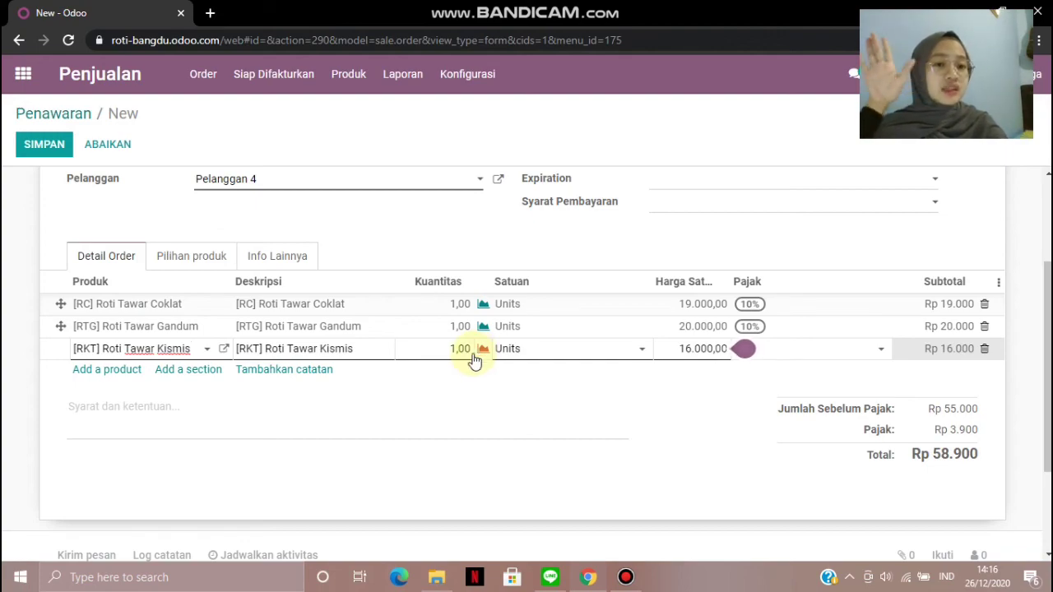
left_click(206, 349)
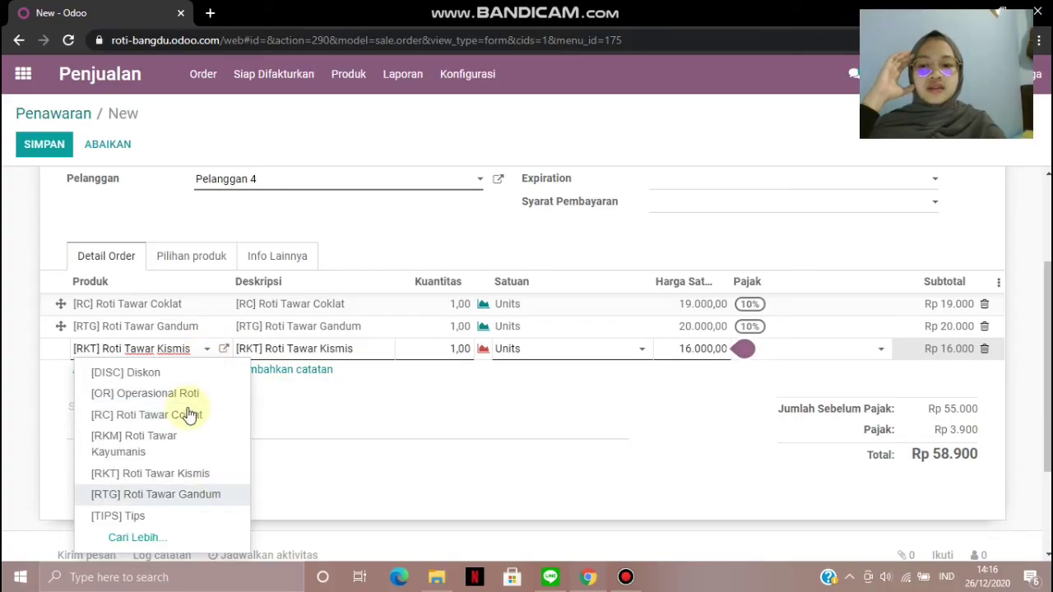
left_click(188, 451)
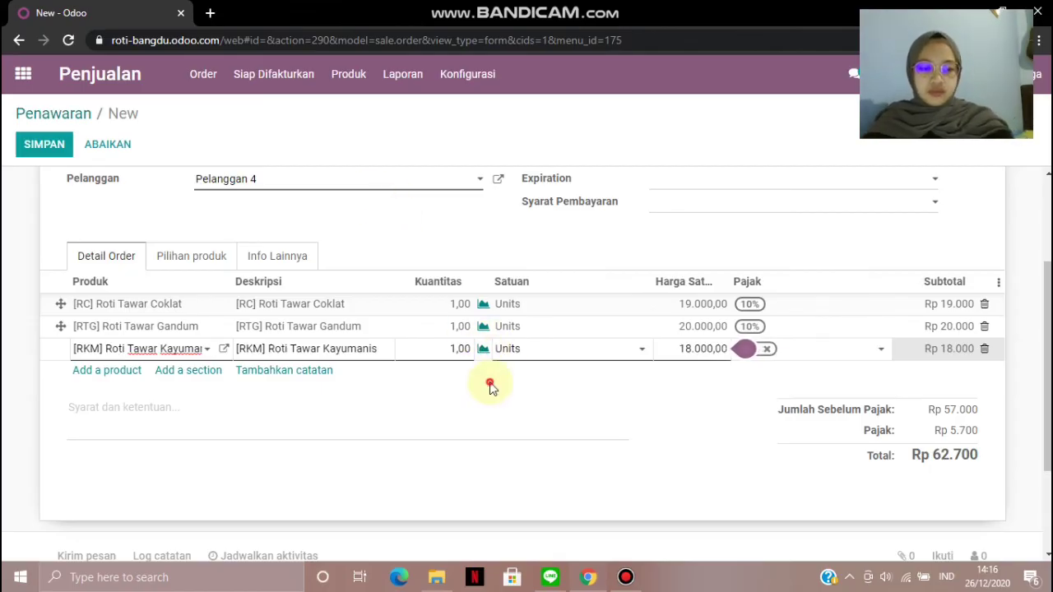
scroll(184, 207, "up", 2)
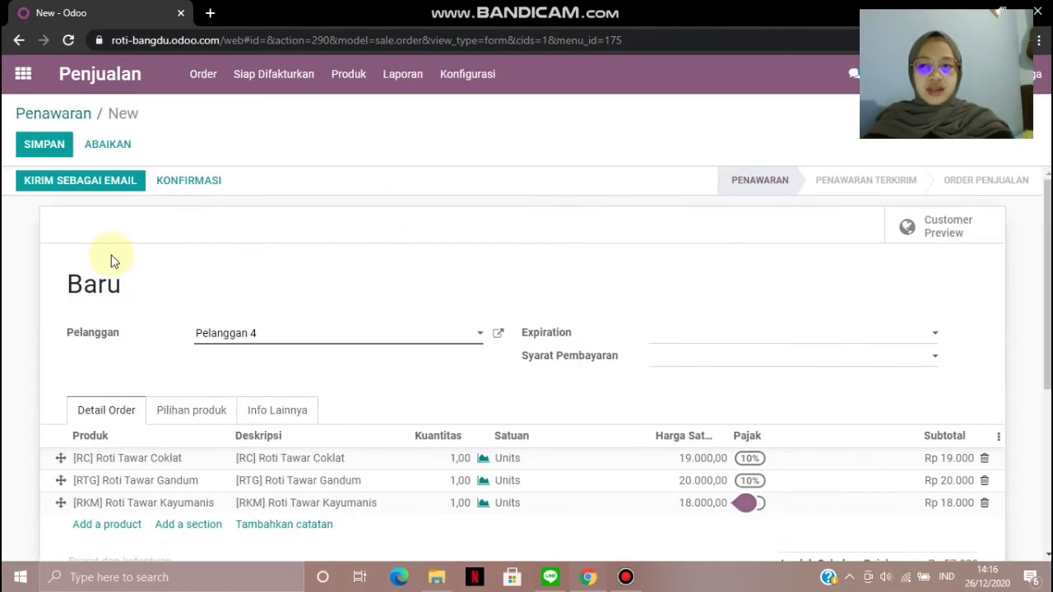
left_click(43, 155)
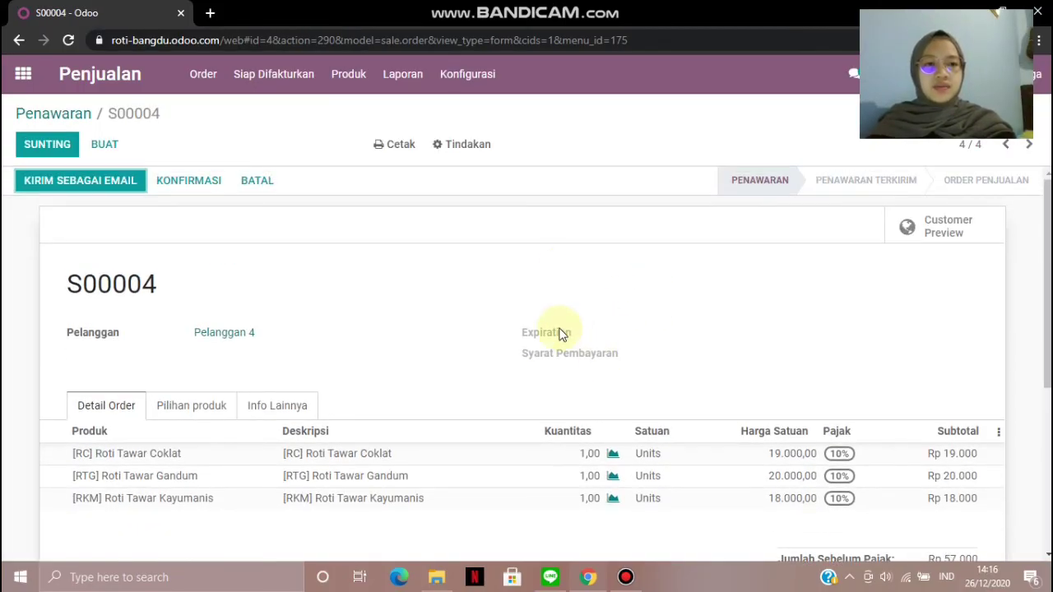
Edit the quotation to set its Expiration to 27/12/2020 and Syarat Pembayaran to Kontan, and save it
left_click(33, 142)
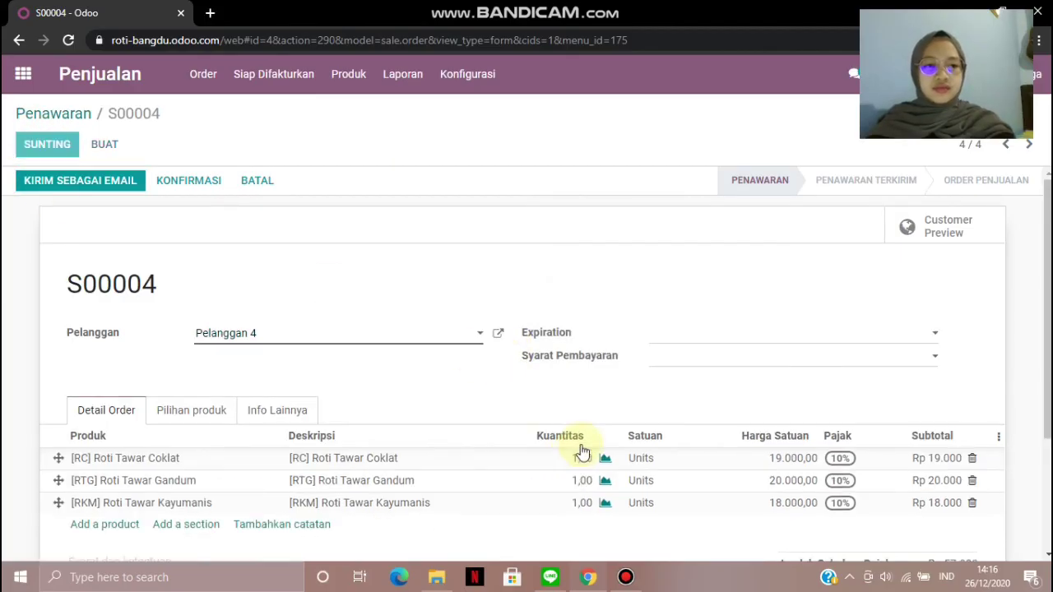
left_click(667, 341)
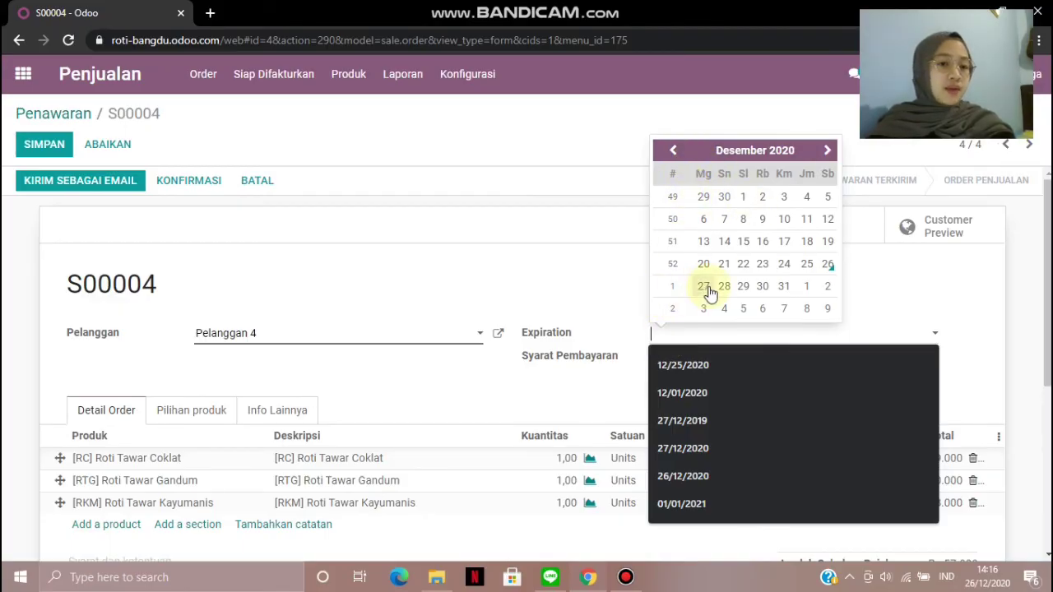
left_click(709, 292)
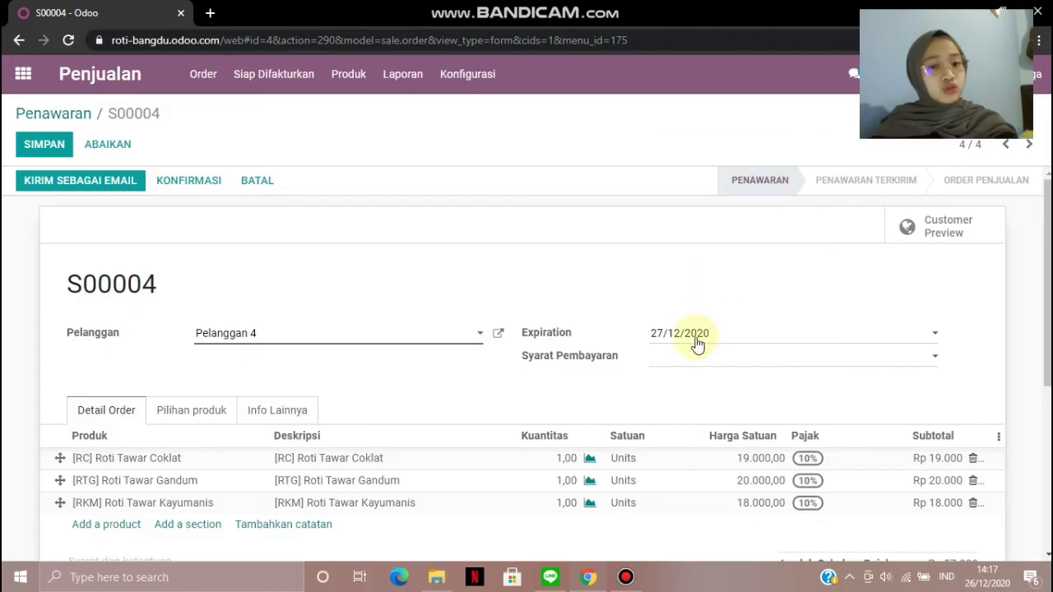
left_click(699, 368)
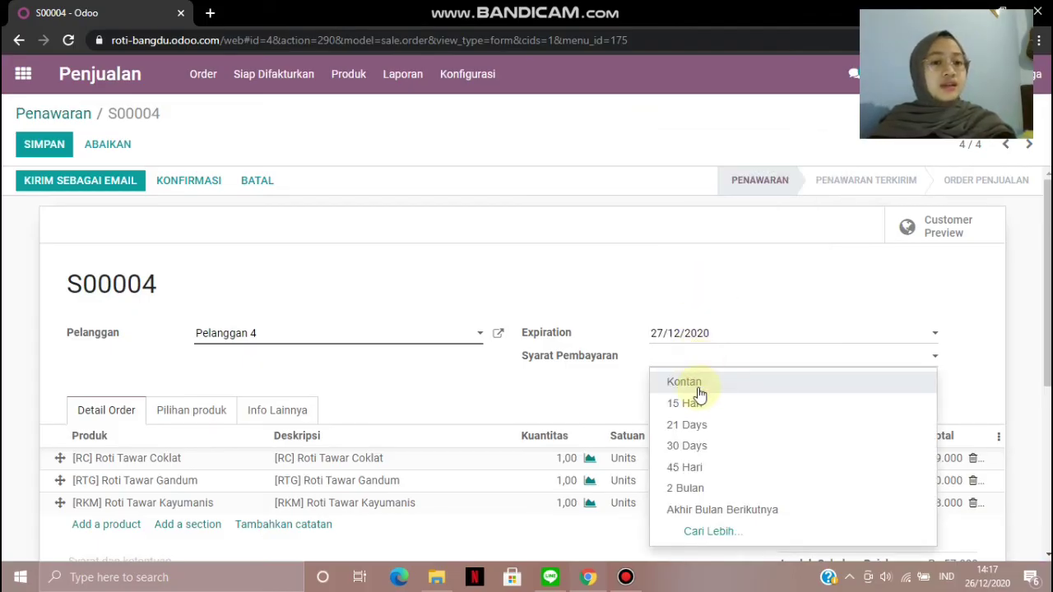
left_click(697, 387)
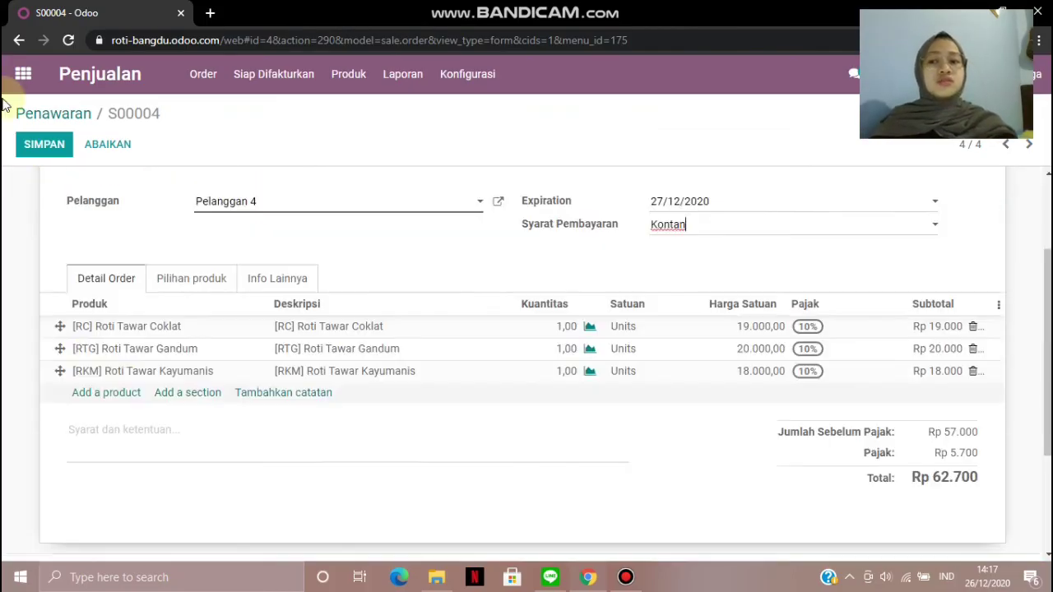
left_click(46, 144)
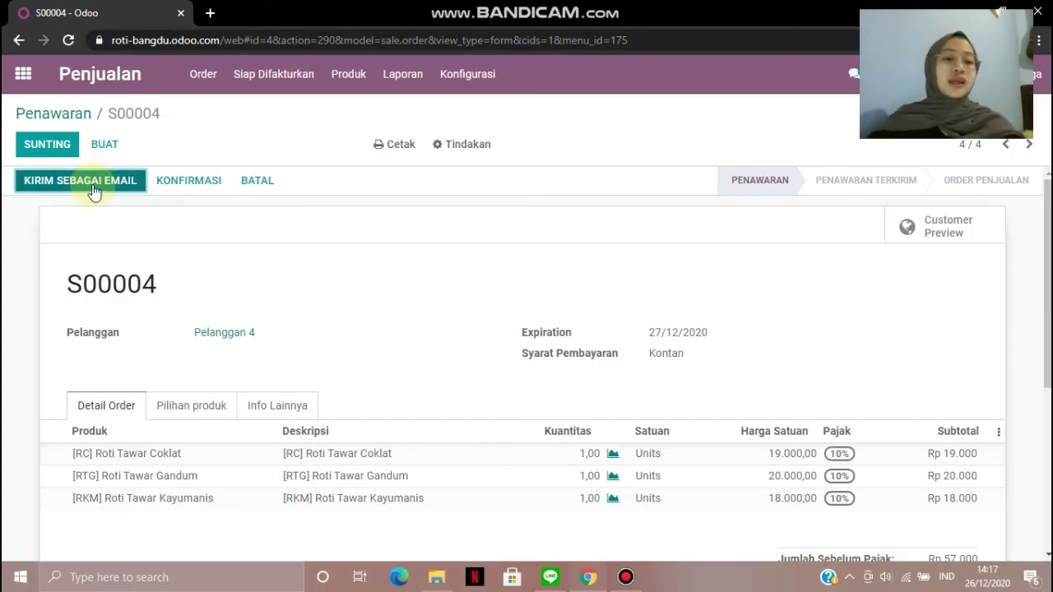
Start emailing the quotation, fill in and save the customer's email address, and cancel the composed message
left_click(102, 181)
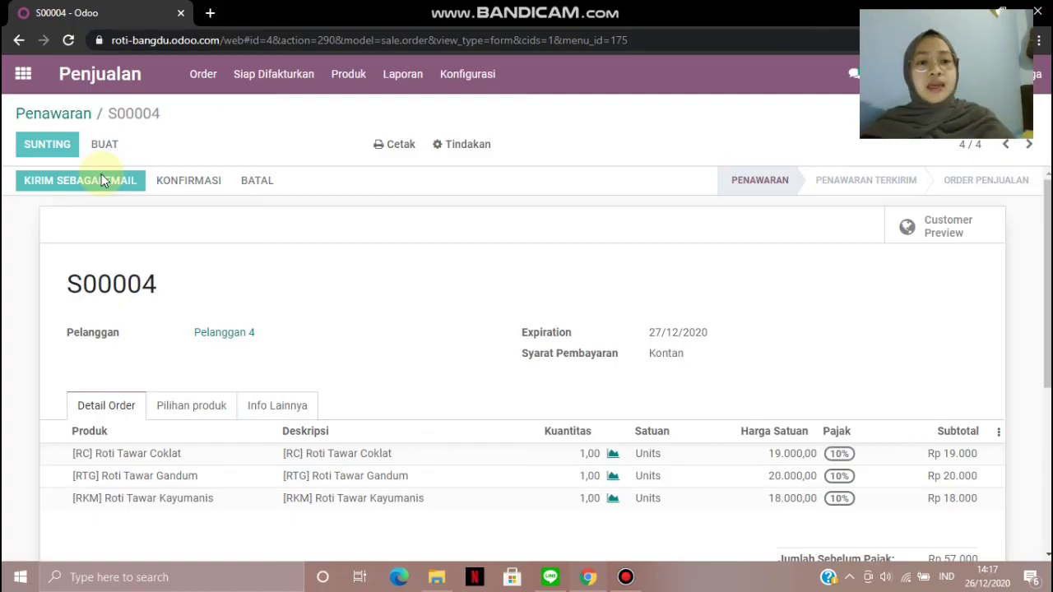
left_click(101, 176)
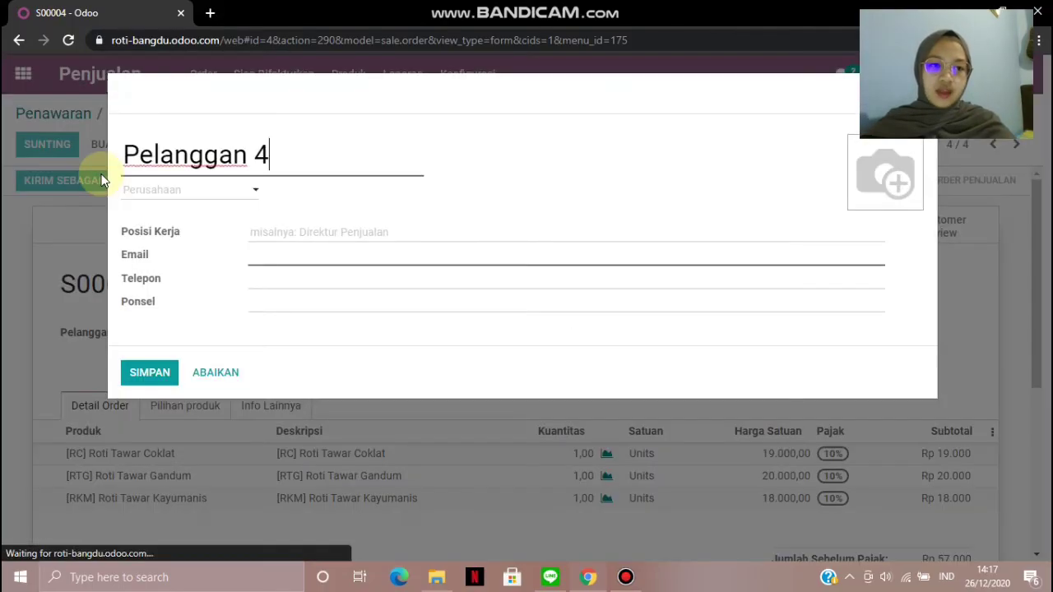
left_click(156, 378)
left_click(270, 258)
left_click(272, 288)
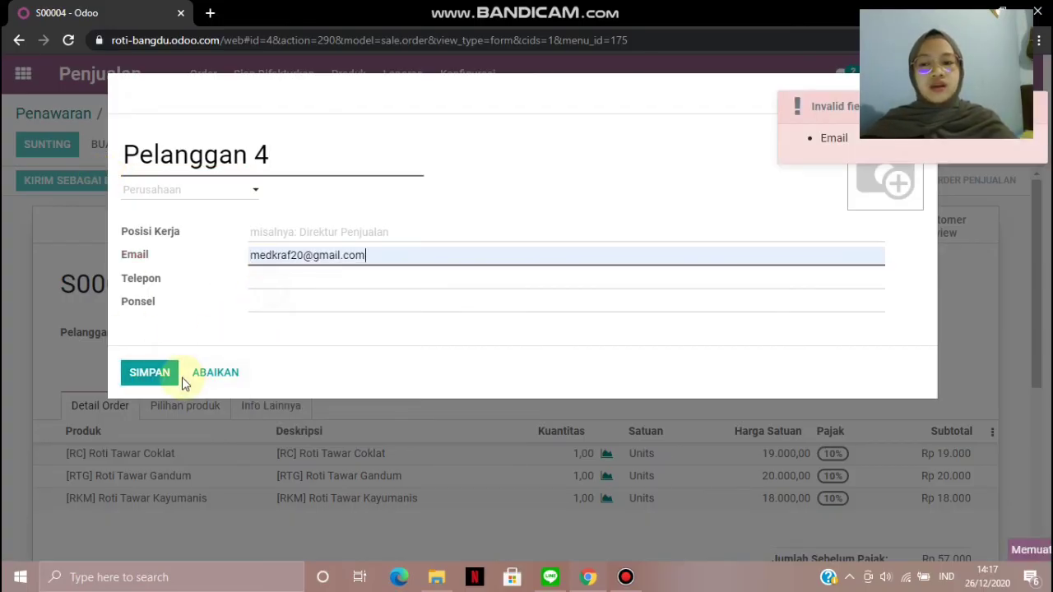
left_click(150, 372)
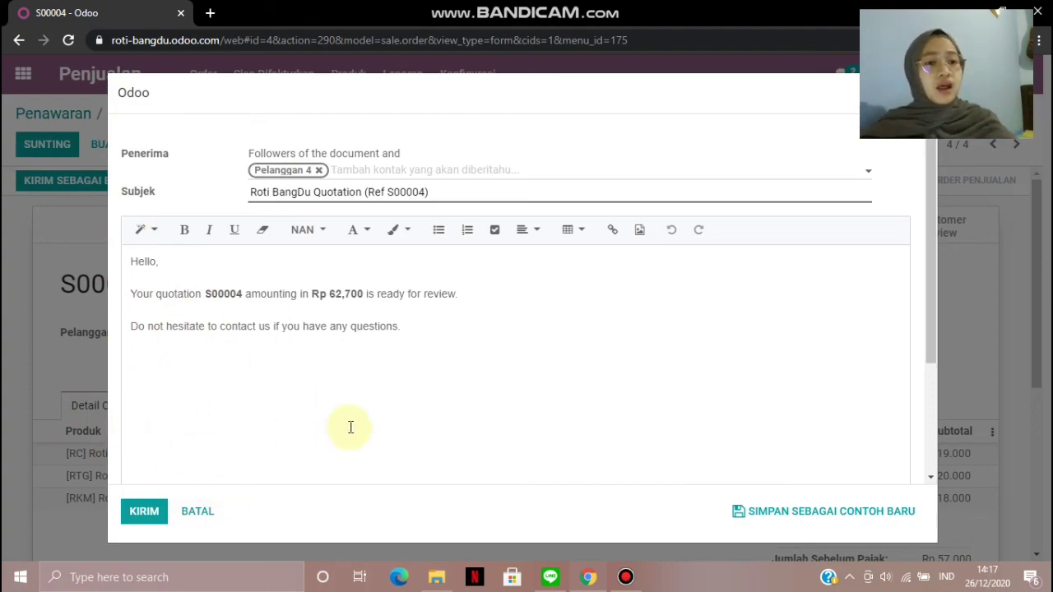
left_click(186, 517)
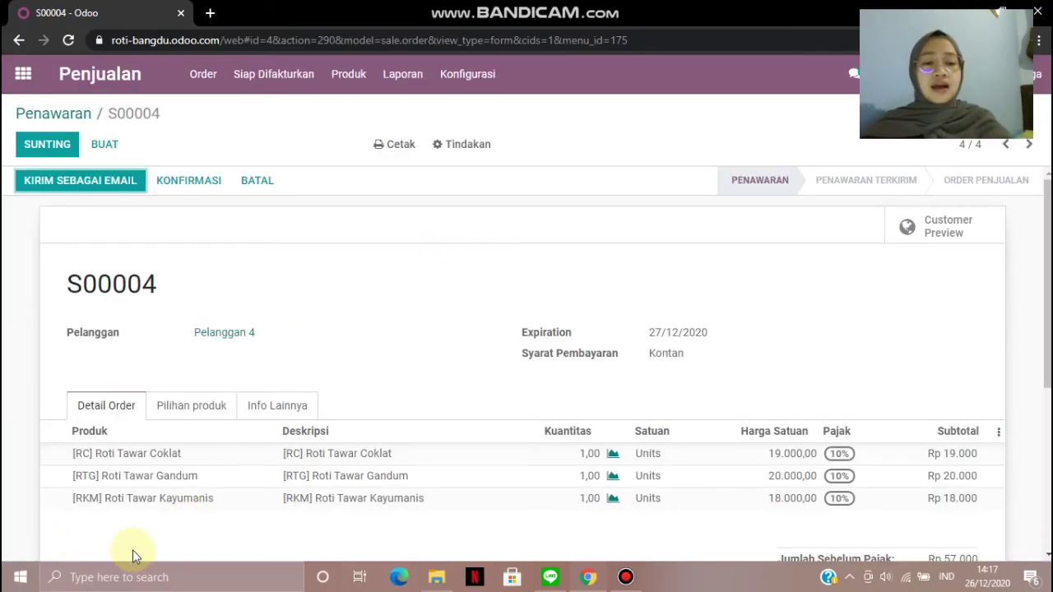
Confirm the quotation as a sales order and open its linked delivery
left_click(191, 184)
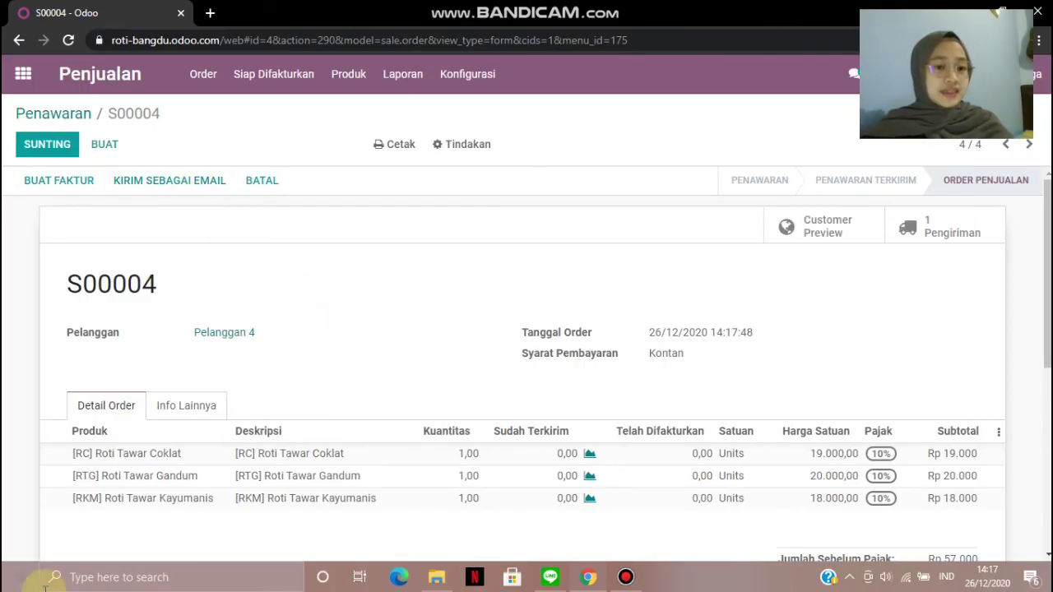
left_click(954, 236)
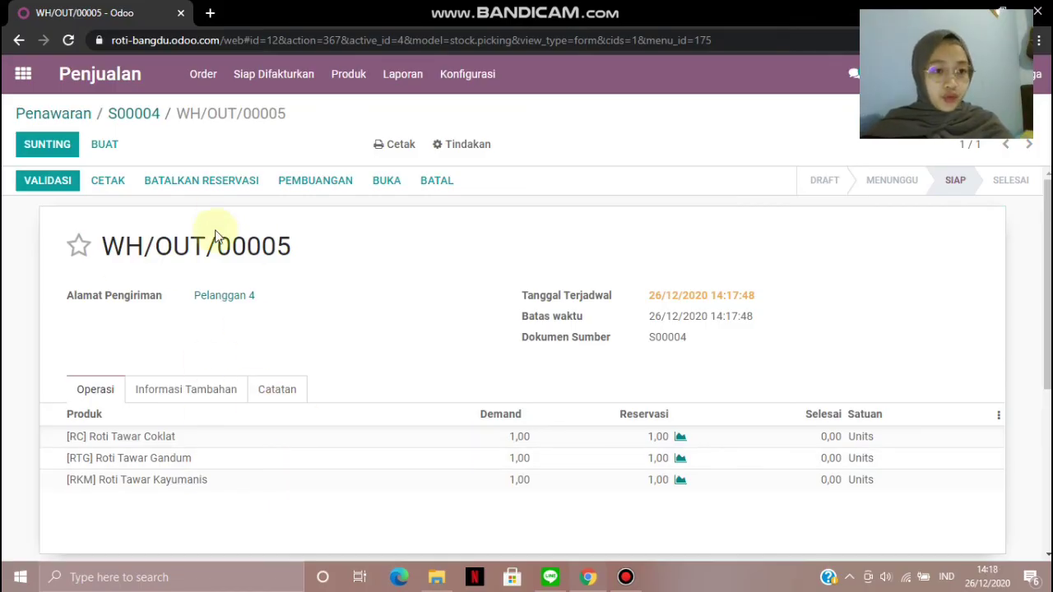
Switch to Stok Persediaan and open Pelanggan 4's pending delivery from Order Pengiriman
left_click(38, 79)
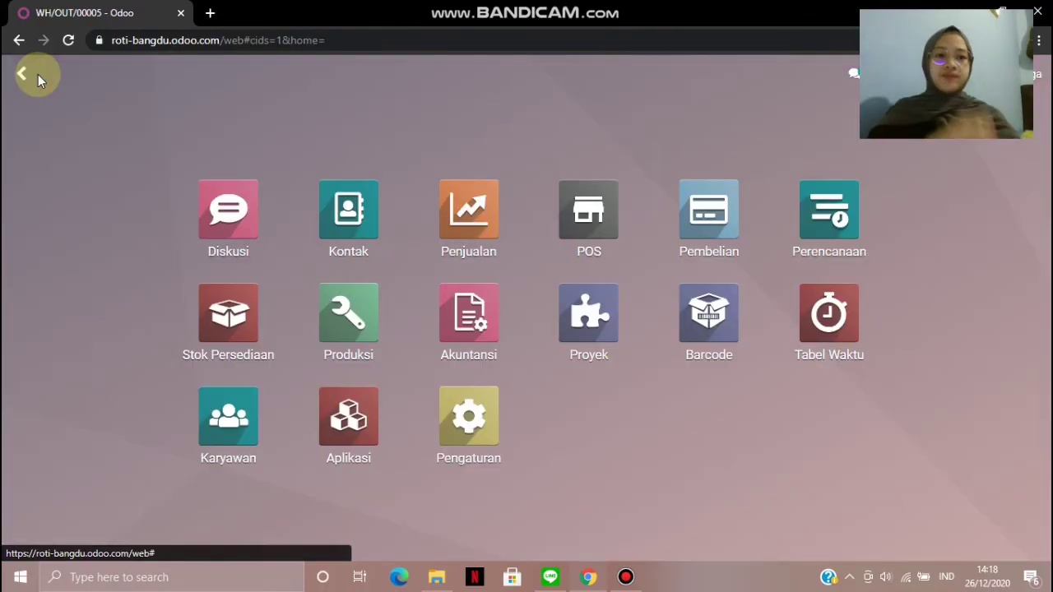
left_click(216, 338)
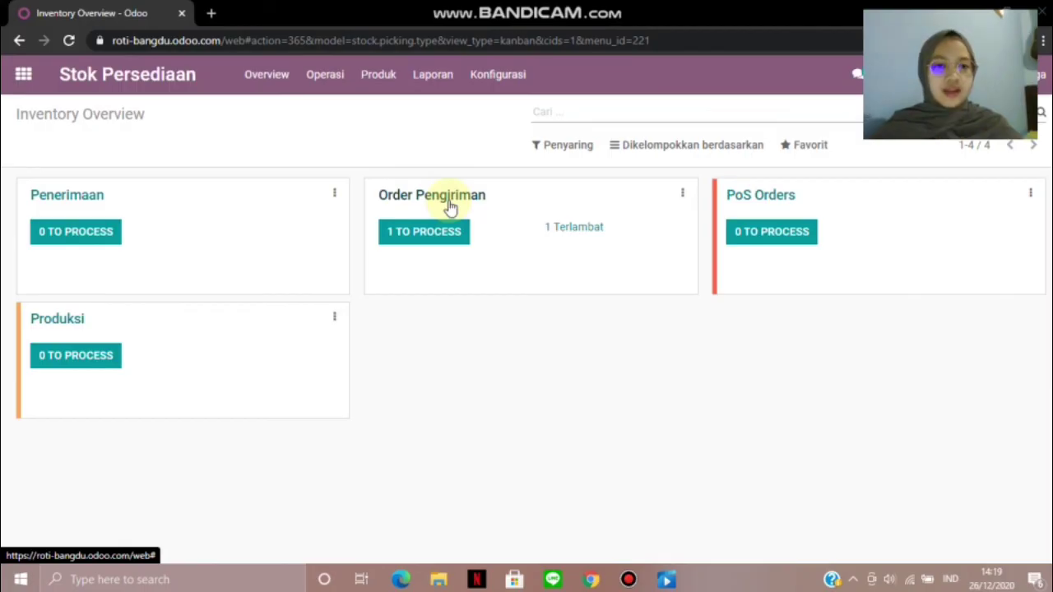
left_click(450, 202)
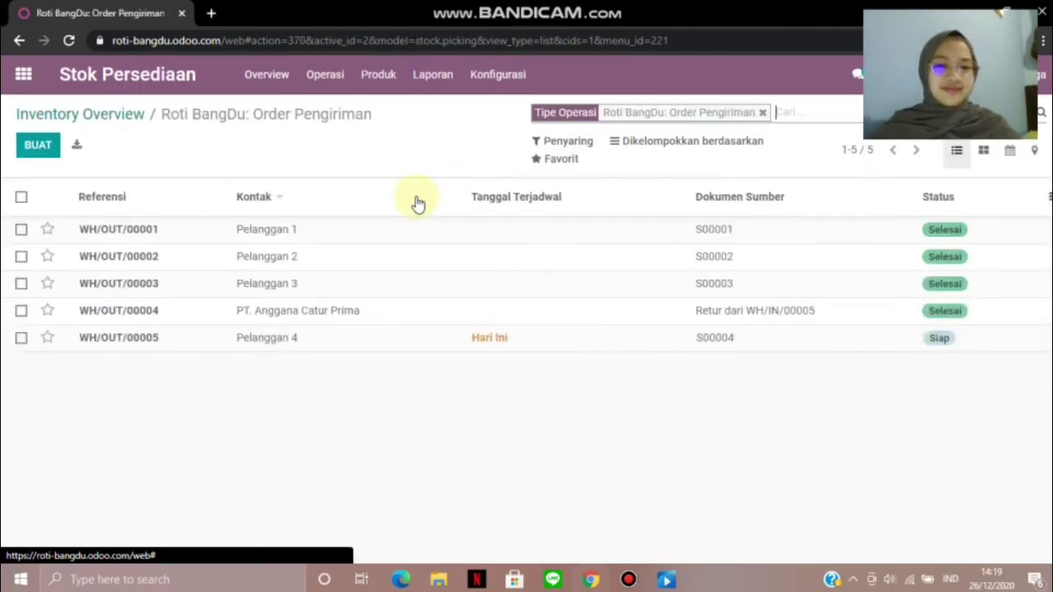
left_click(315, 339)
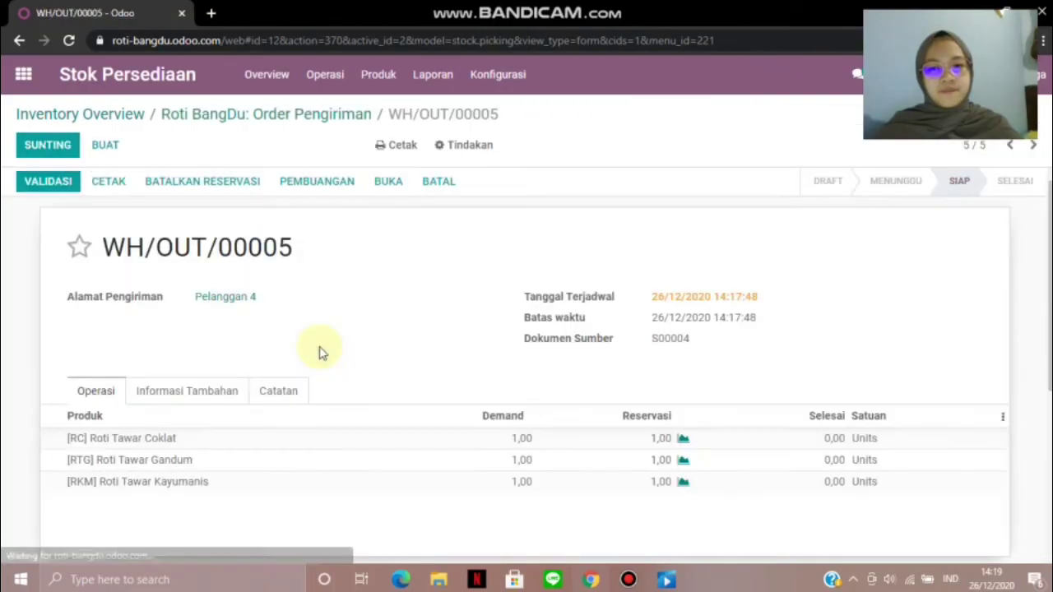
Check the delivery's product lines and validate it, applying the immediate transfer of all quantities
scroll(114, 260, "down", 3)
scroll(113, 260, "up", 3)
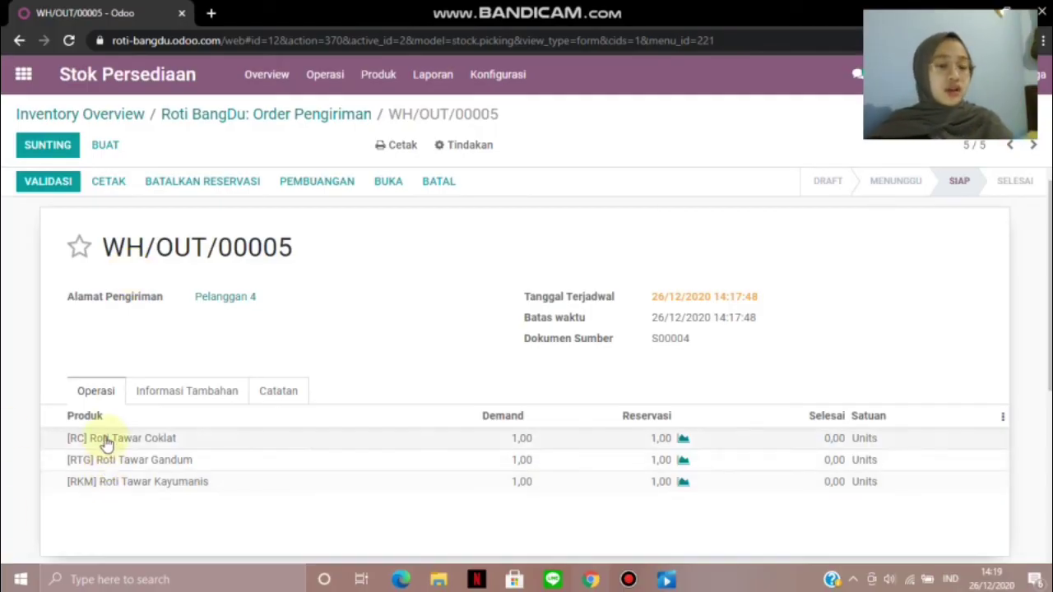
left_click(41, 188)
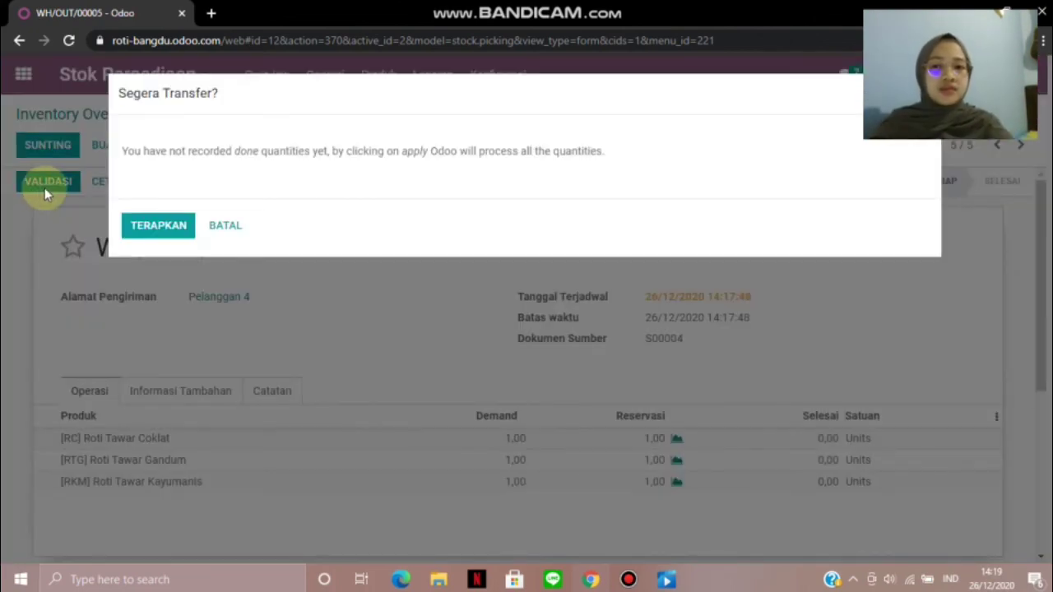
left_click(138, 224)
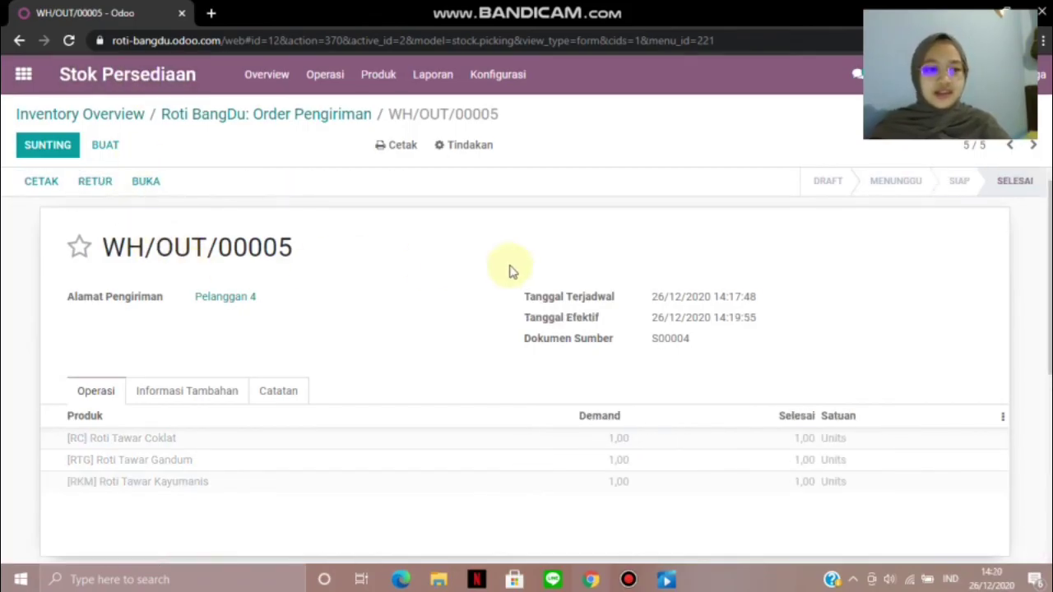
Return to the inventory overview and open the product list to check the on-hand stock of the breads and ingredients
left_click(125, 82)
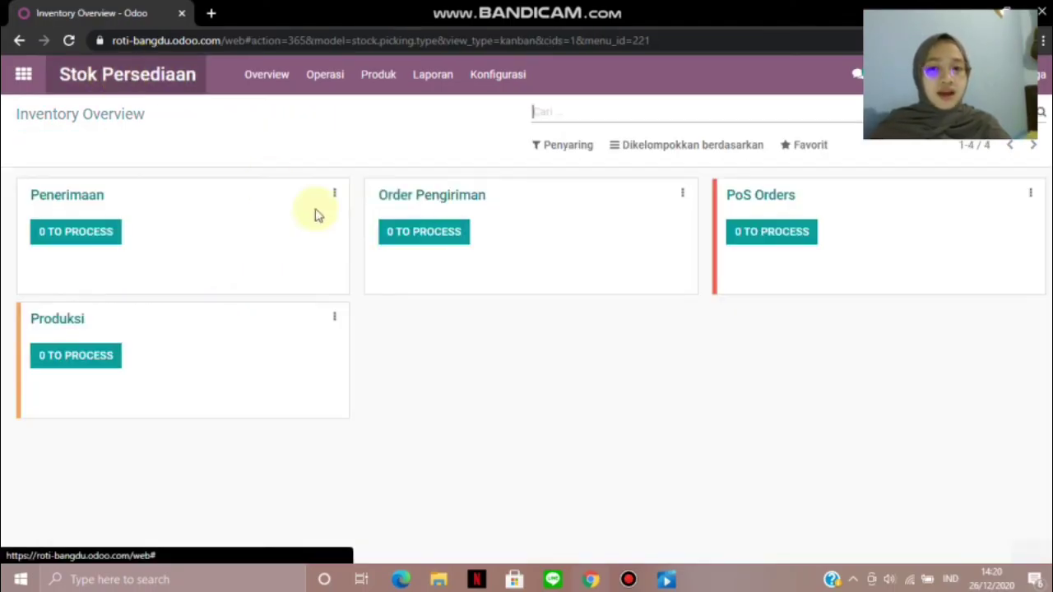
left_click(385, 85)
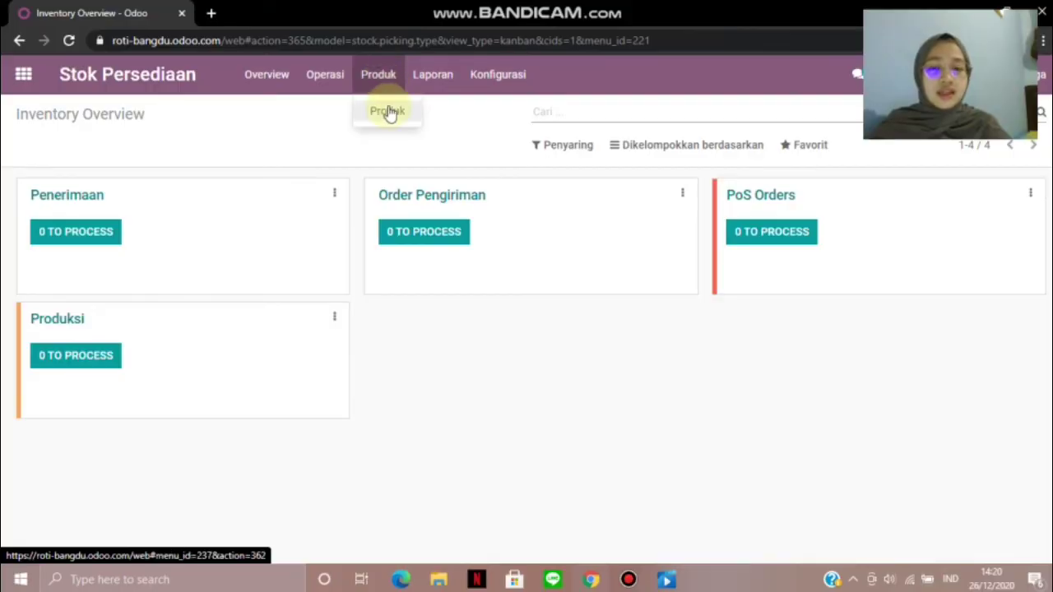
left_click(385, 110)
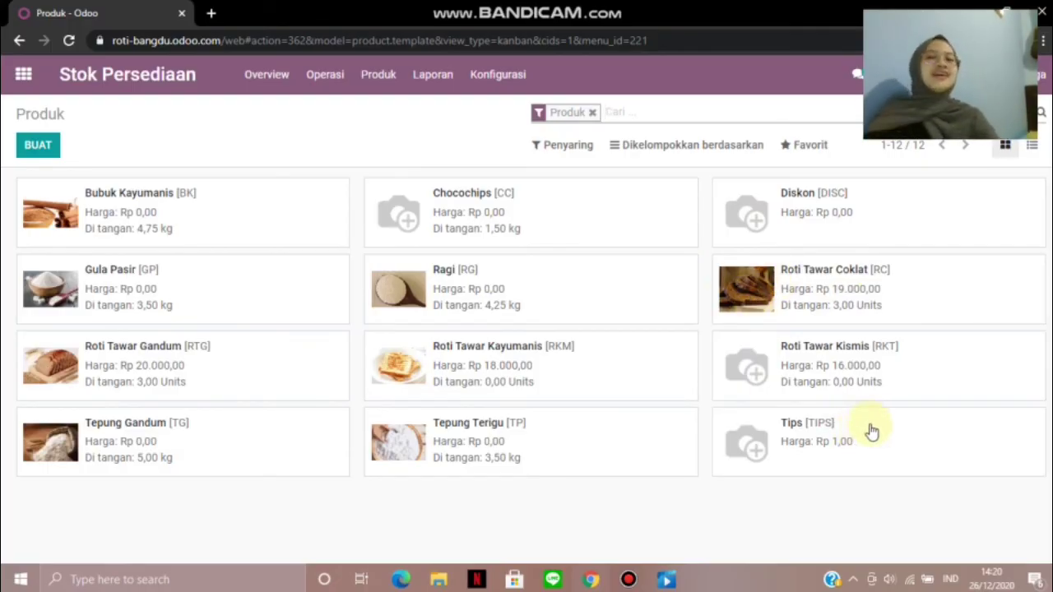
Switch to Penjualan, open Pelanggan 4's sales order, and create a draft invoice from it as a regular invoice
left_click(34, 79)
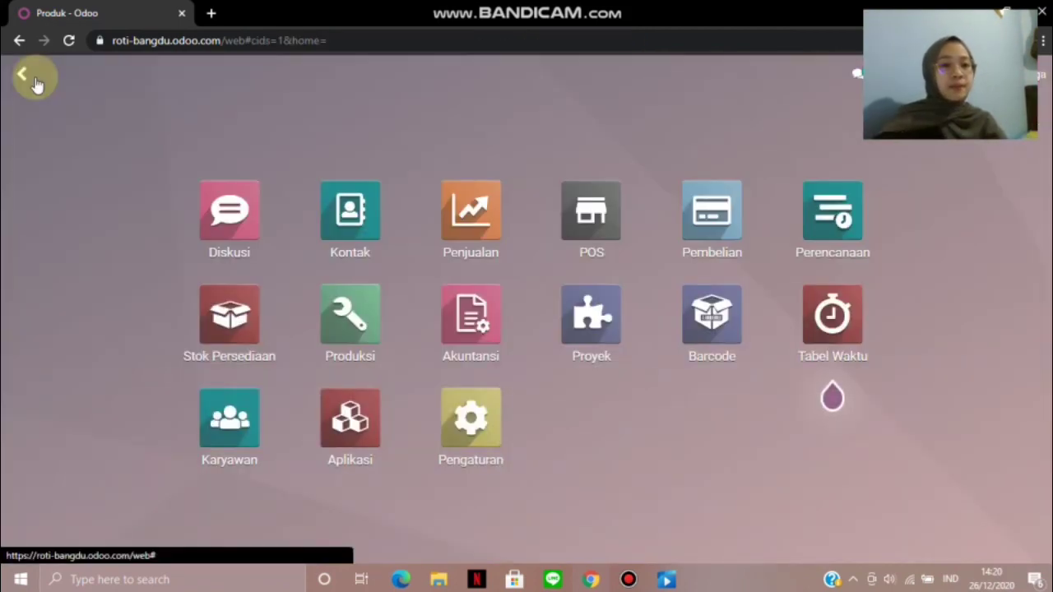
left_click(484, 234)
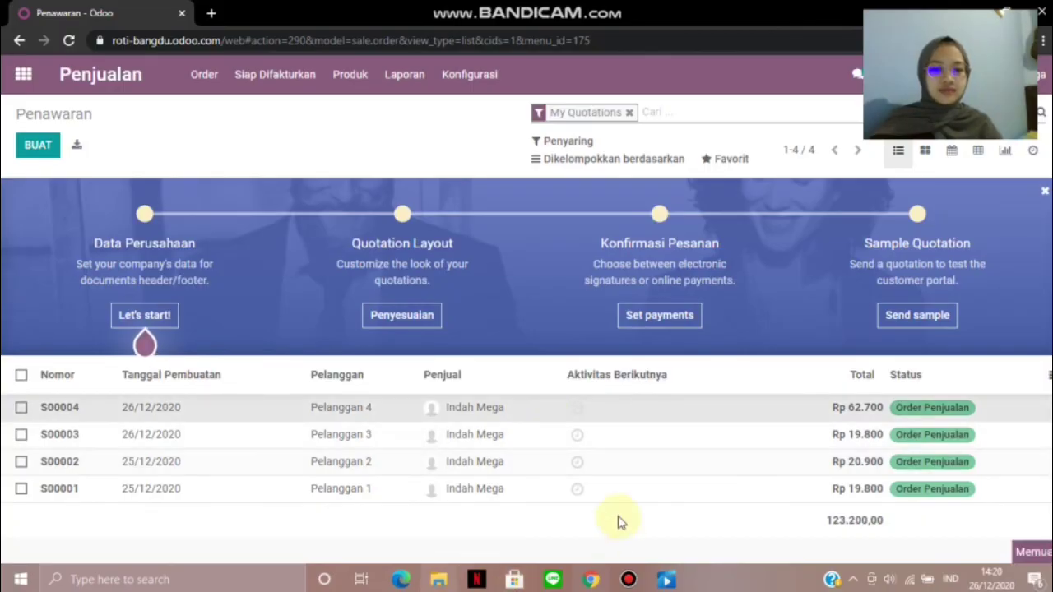
left_click(536, 418)
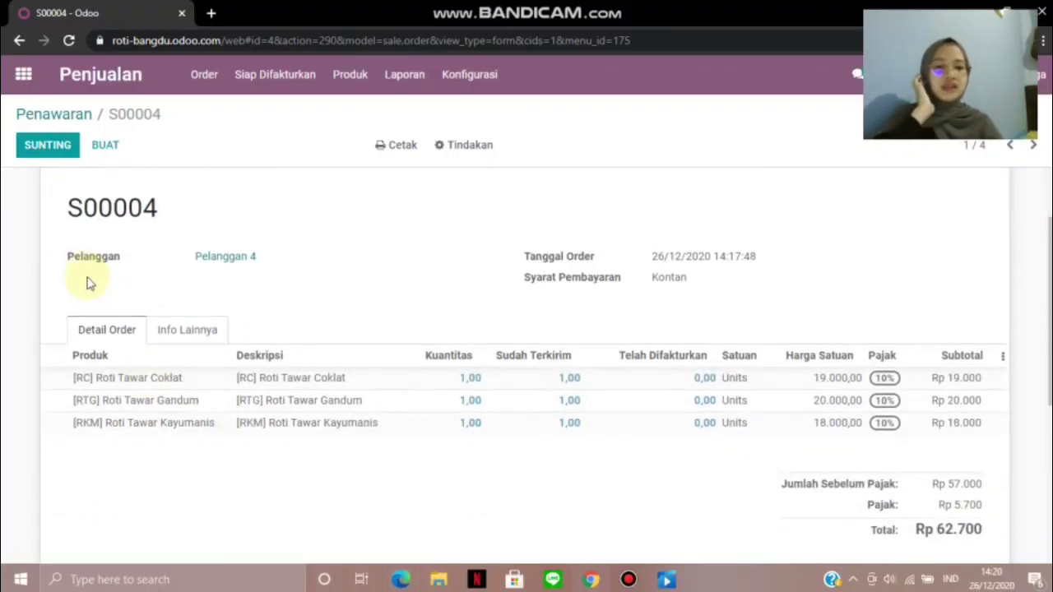
left_click(43, 188)
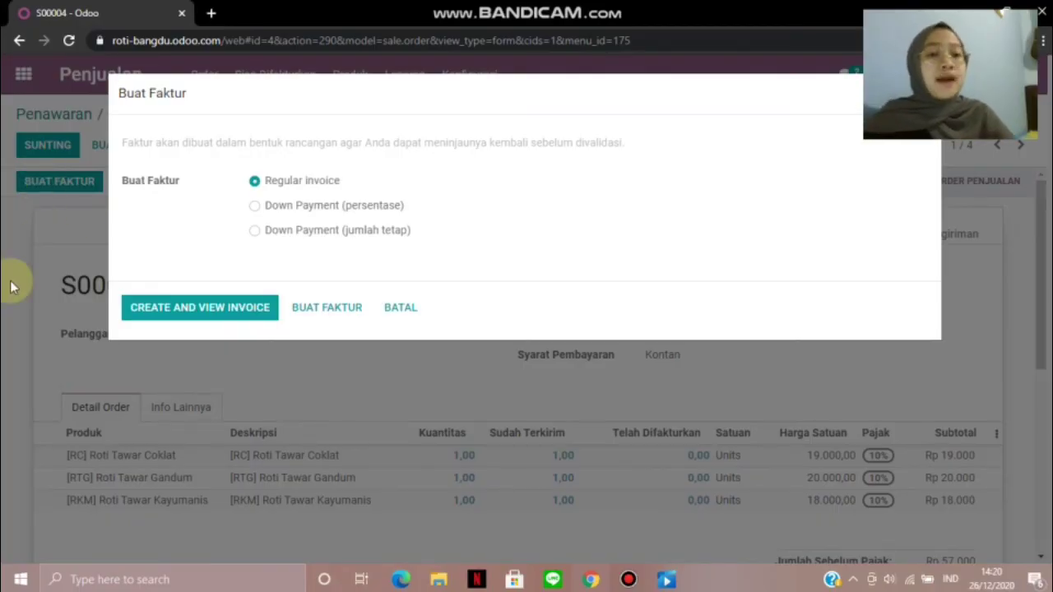
left_click(218, 324)
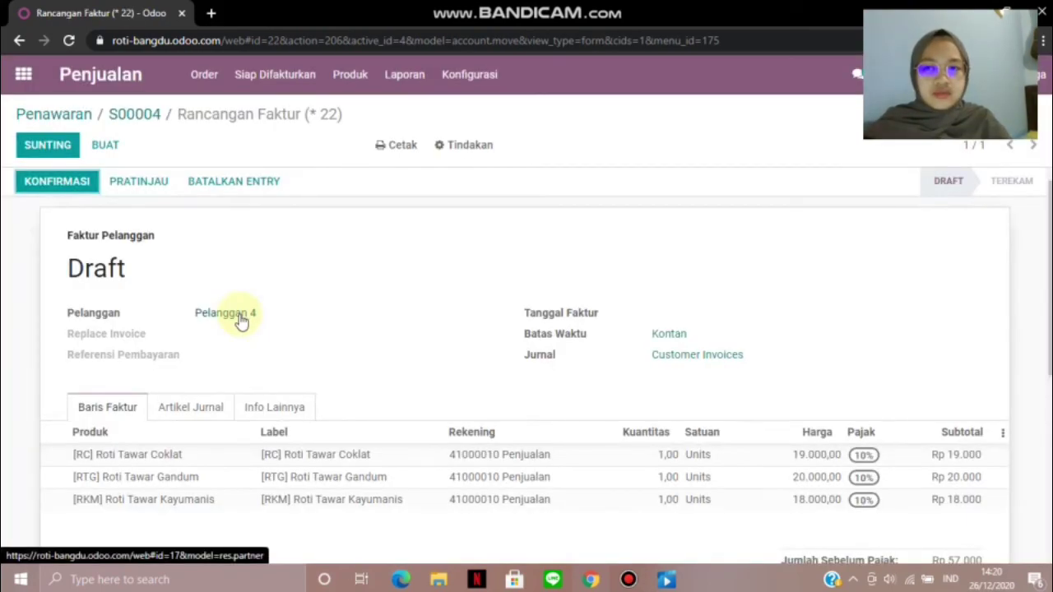
Review the draft customer invoice for Pelanggan 4, confirm it, and check its lines
scroll(238, 320, "down", 4)
scroll(238, 320, "up", 4)
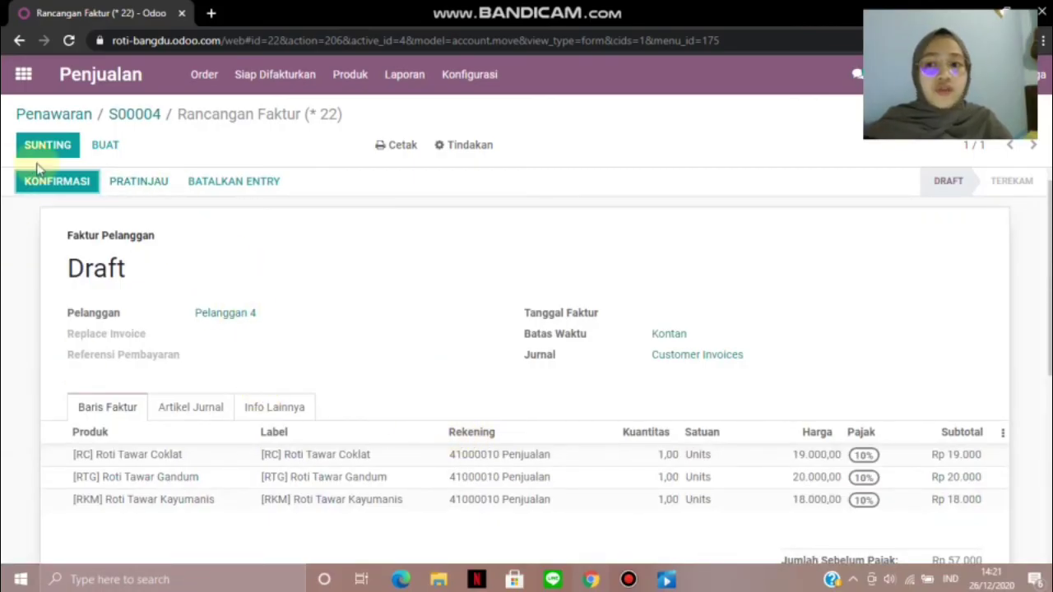
left_click(69, 190)
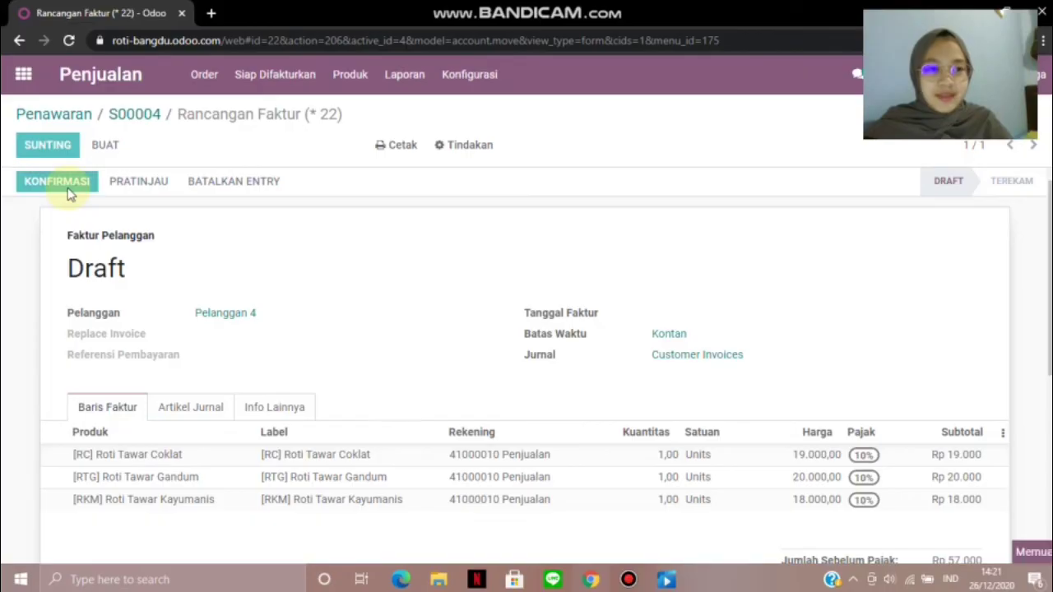
left_click(70, 182)
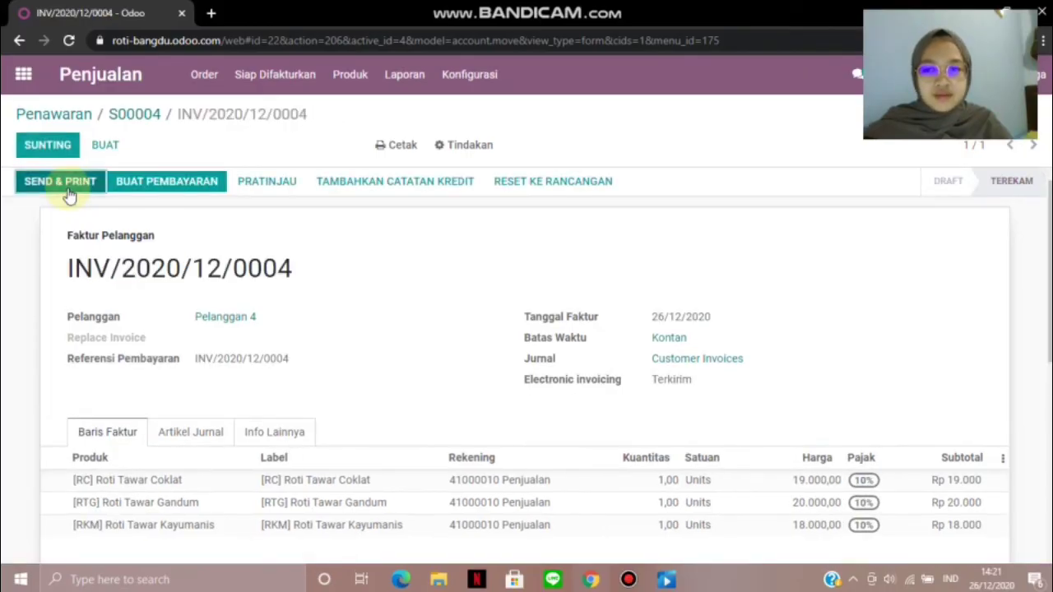
scroll(70, 195, "down", 2)
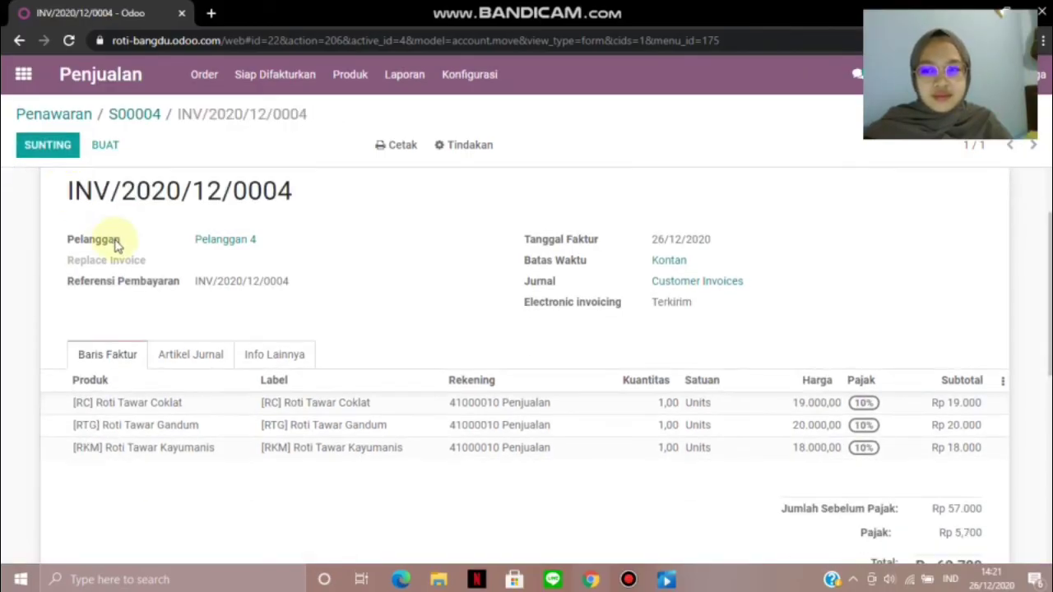
scroll(113, 239, "up", 2)
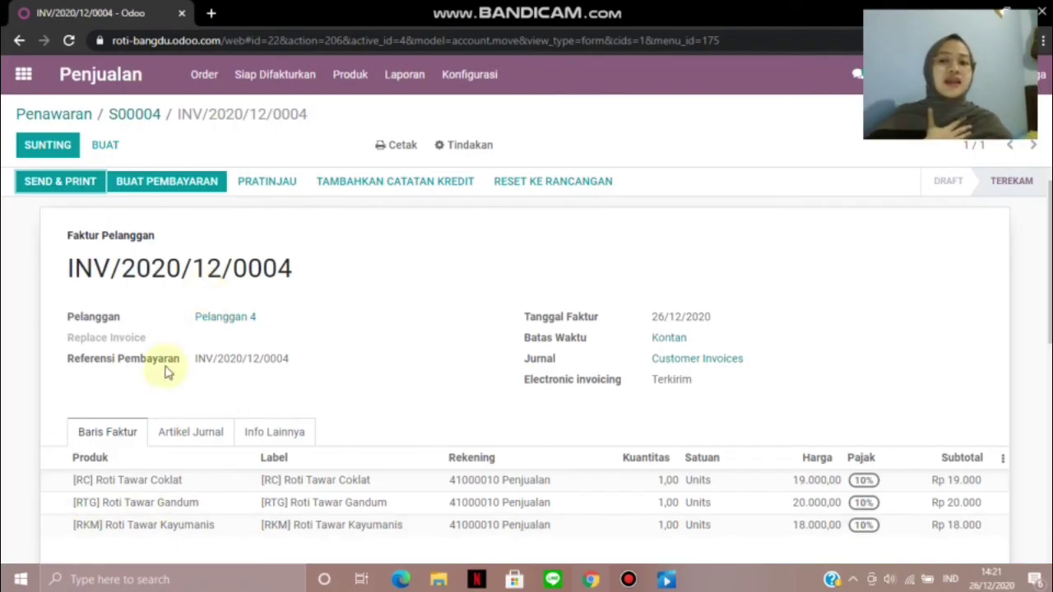
Register the invoice's payment of Rp62.700 through the Bank journal, dated 26/12/2020, and check the invoice's payment details
left_click(163, 196)
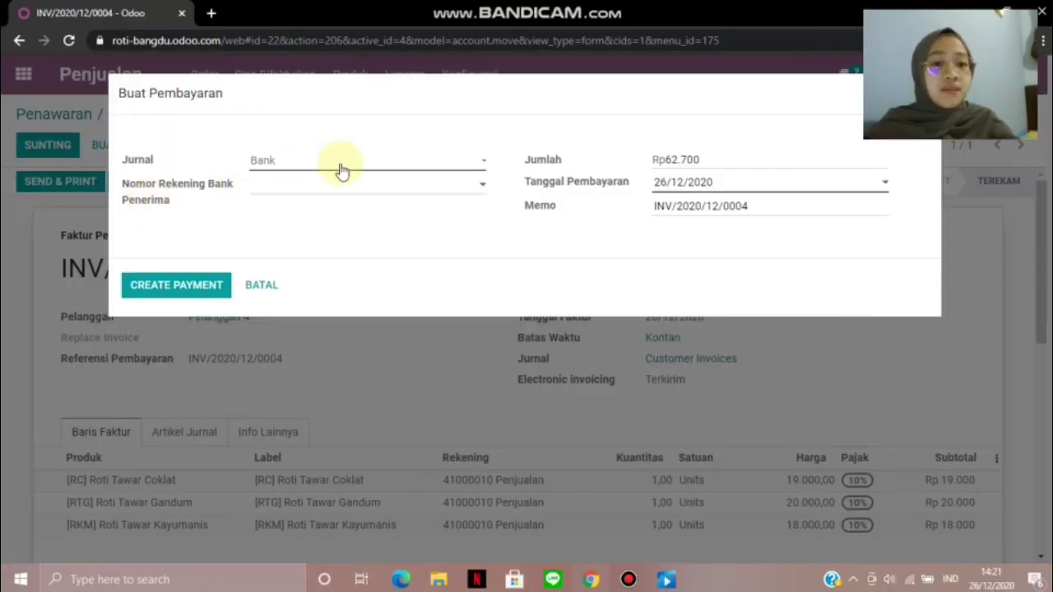
left_click(307, 170)
left_click(307, 169)
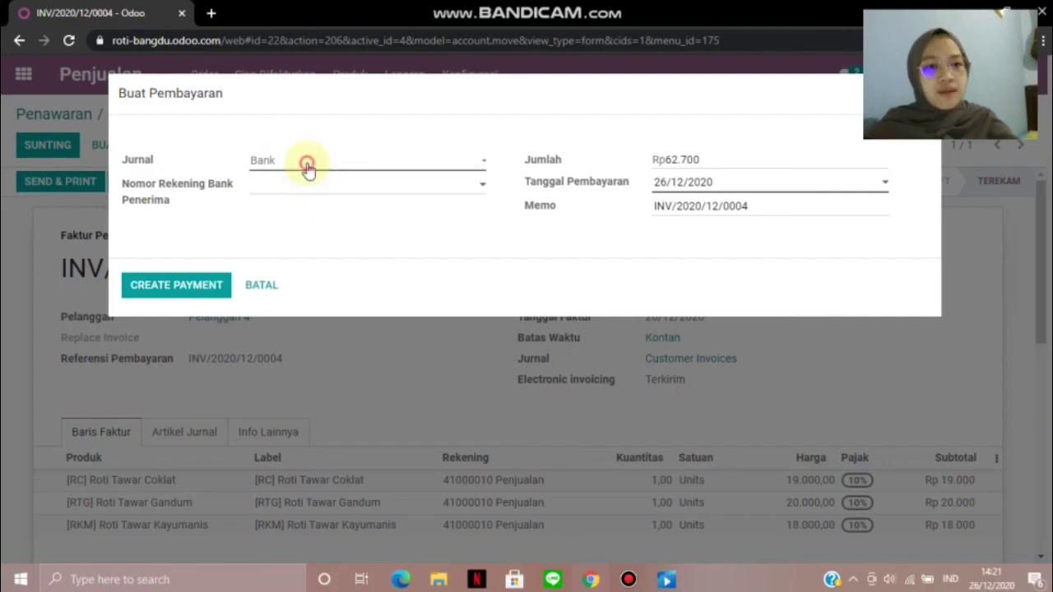
left_click(307, 169)
left_click(307, 169)
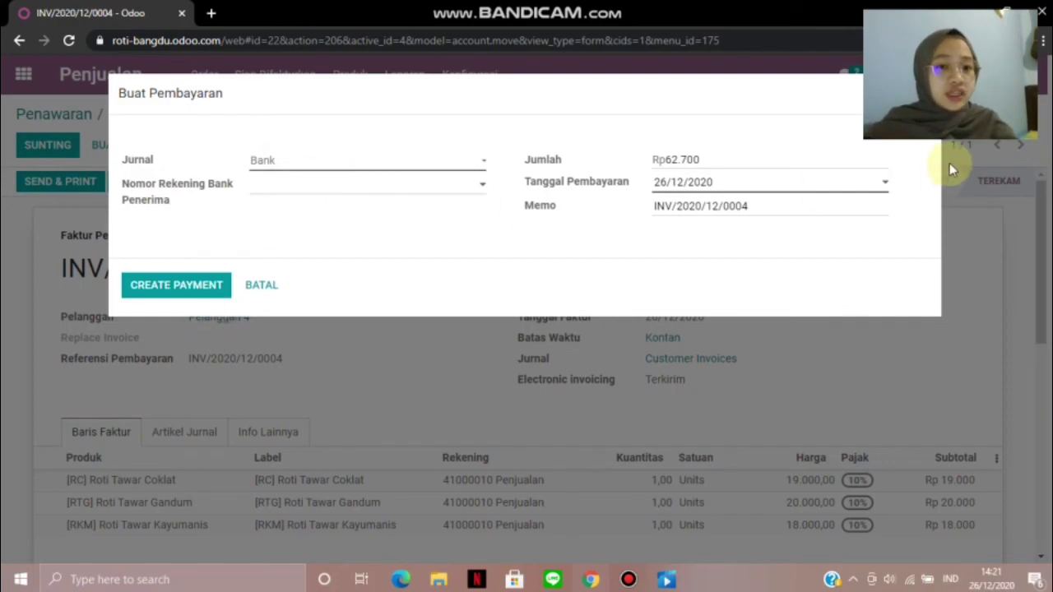
left_click(197, 284)
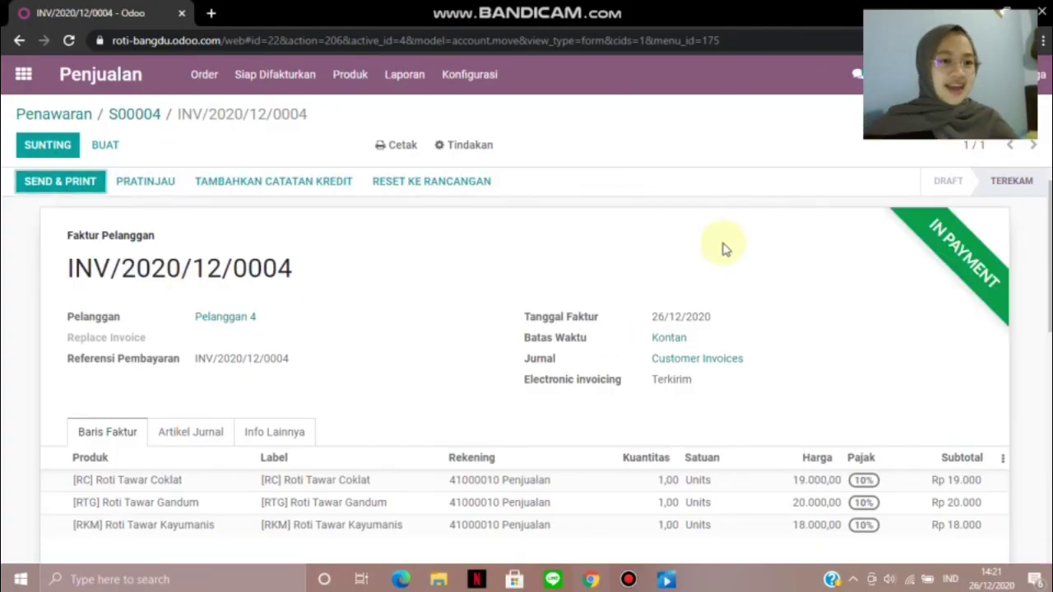
scroll(823, 485, "down", 3)
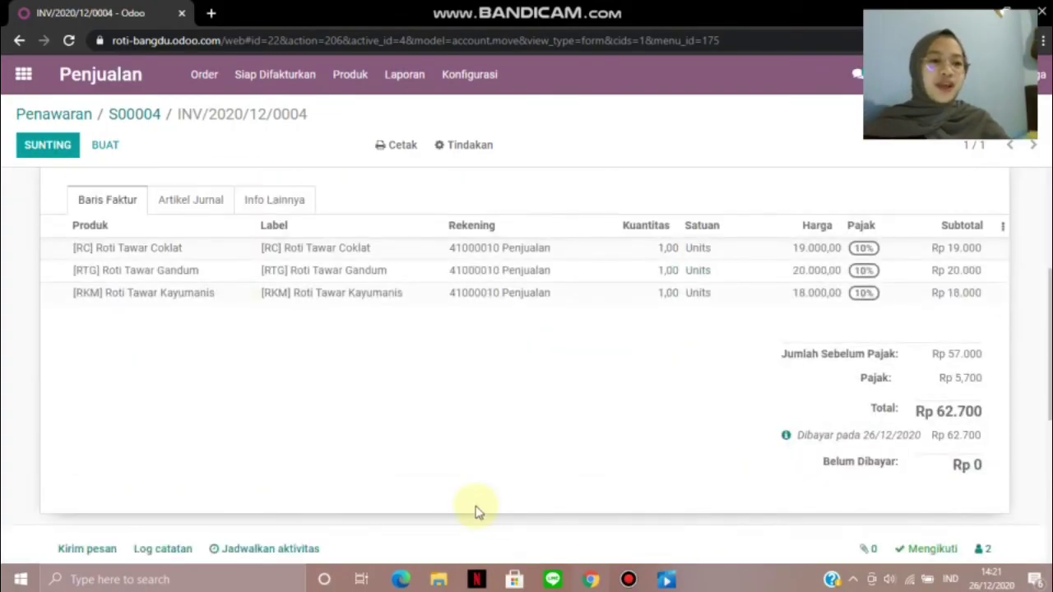
scroll(476, 511, "up", 3)
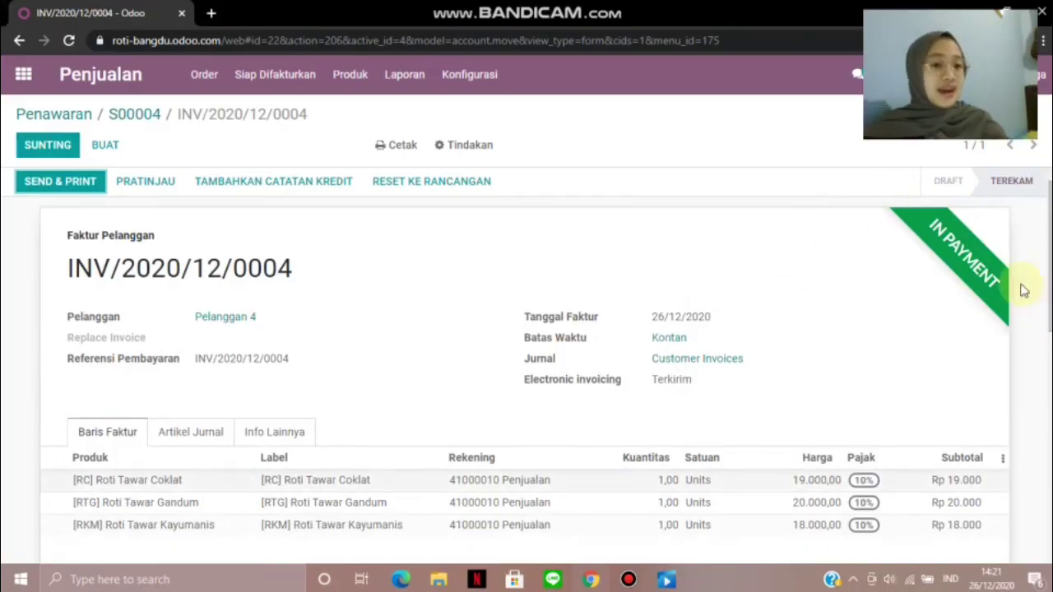